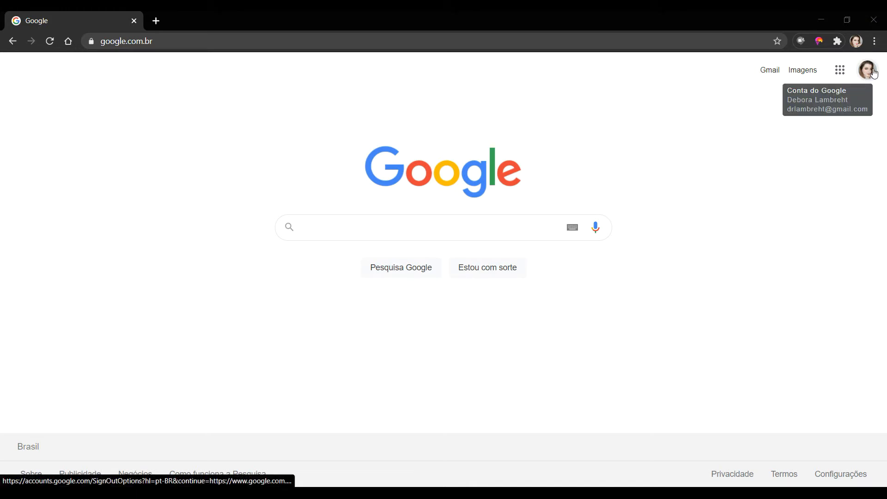
# - Switch Google Search to the school-managed edu.mt.gov.br account from the profile menu
pyautogui.click(873, 73)
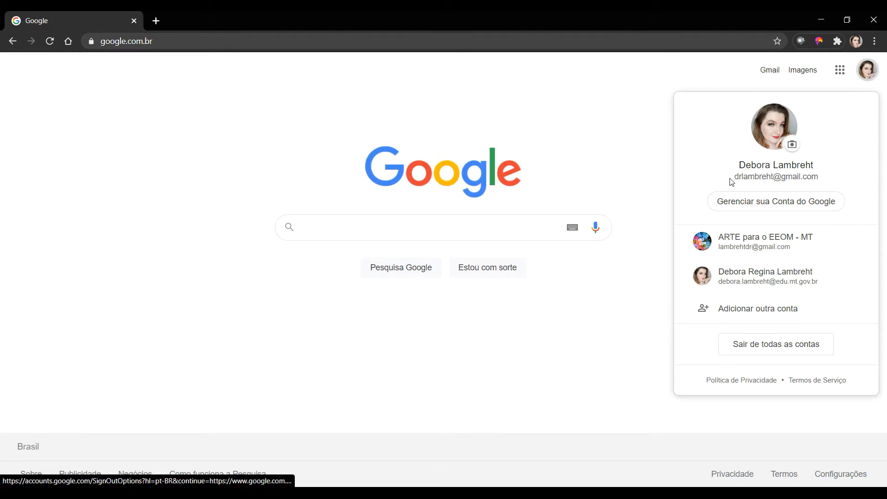
pyautogui.moveTo(736, 179); pyautogui.dragTo(807, 188)
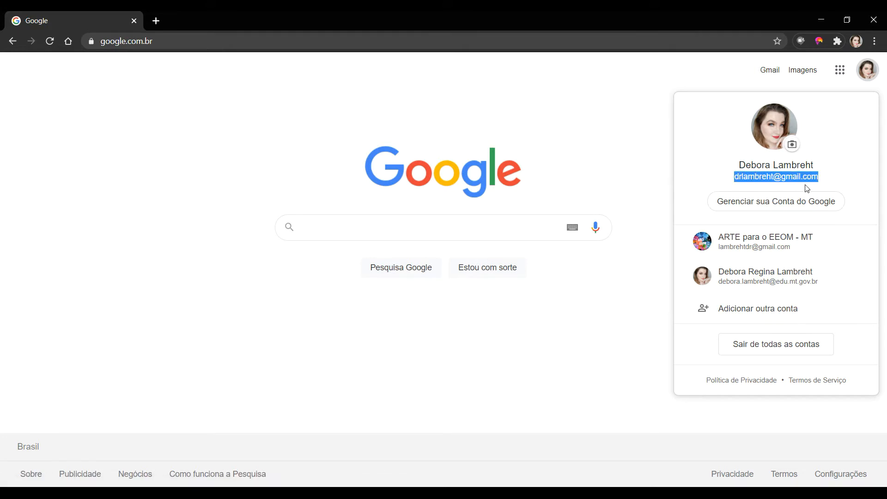
pyautogui.click(759, 283)
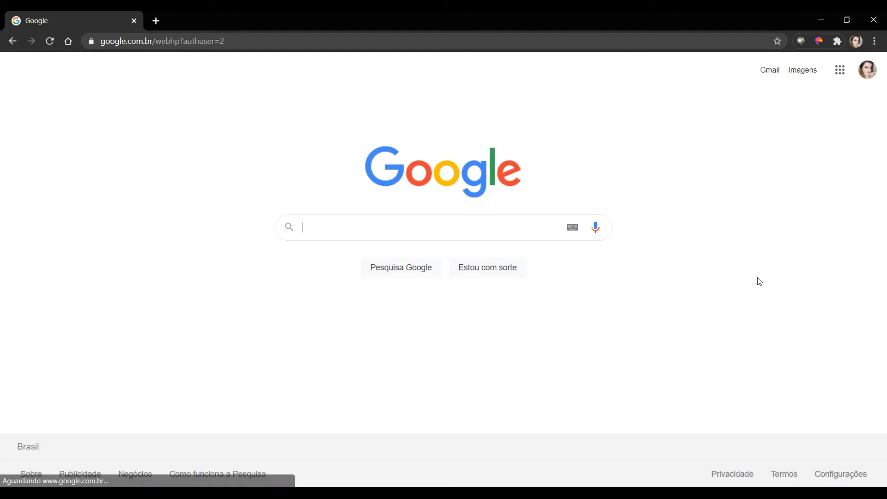
pyautogui.click(870, 74)
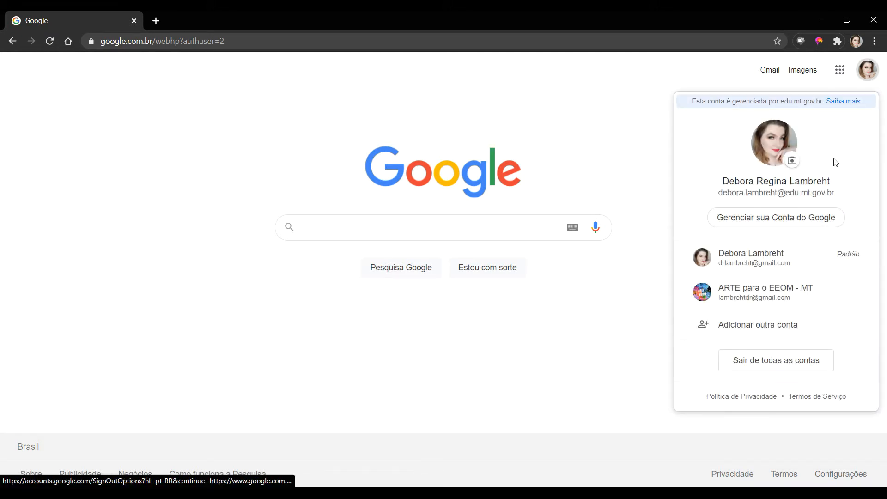
pyautogui.doubleClick(782, 103)
pyautogui.click(852, 144)
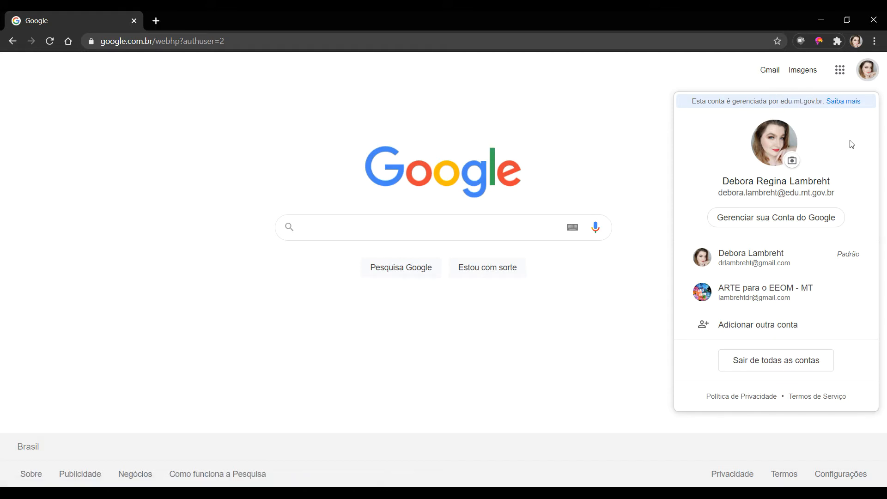
pyautogui.click(620, 129)
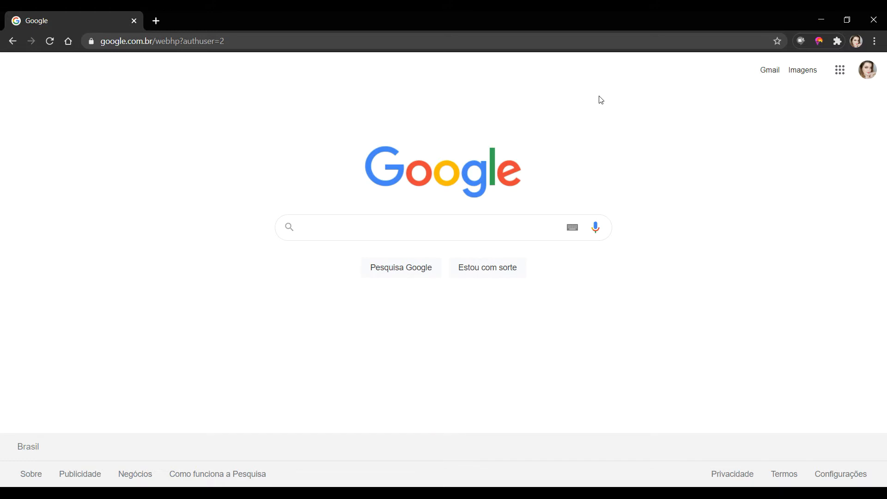
# - Open Formulários from the apps grid, start an Em branco form, then return to the Google homepage
pyautogui.click(840, 73)
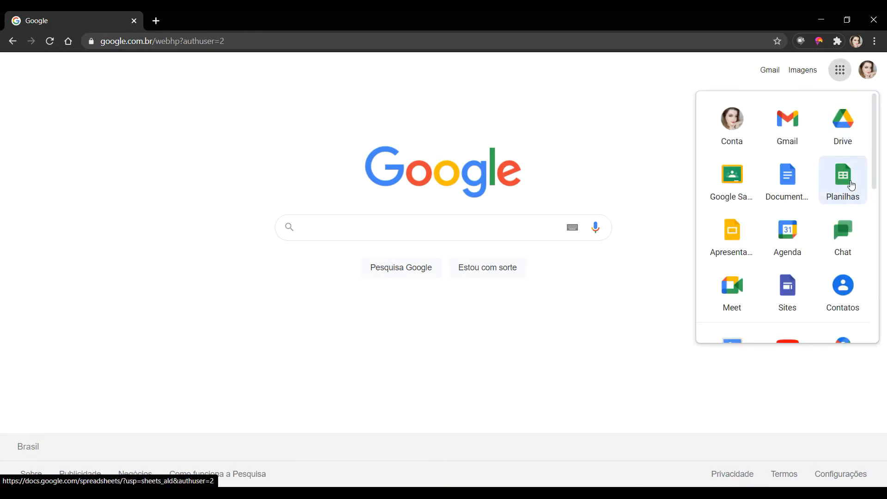
pyautogui.scroll(-4, 815, 245)
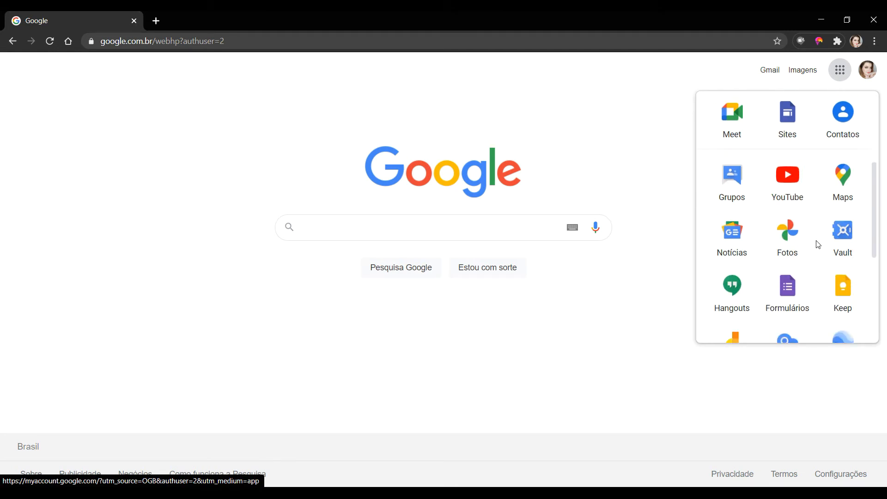
pyautogui.click(796, 300)
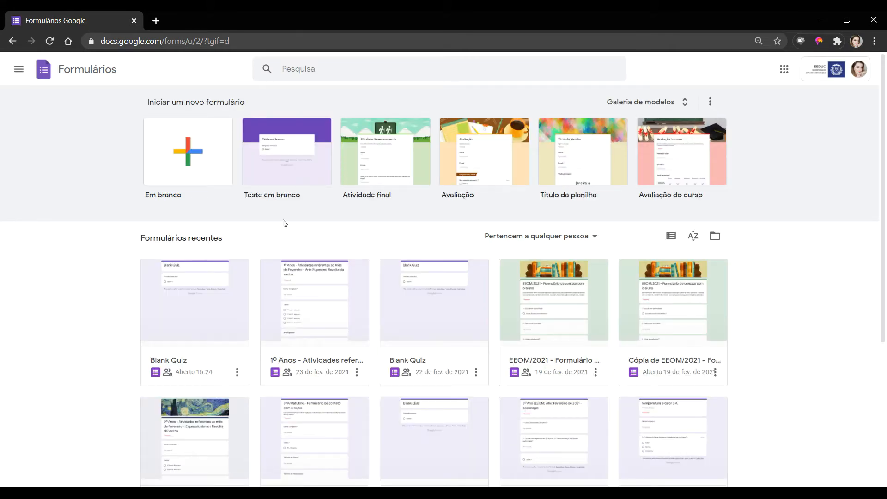
pyautogui.click(193, 164)
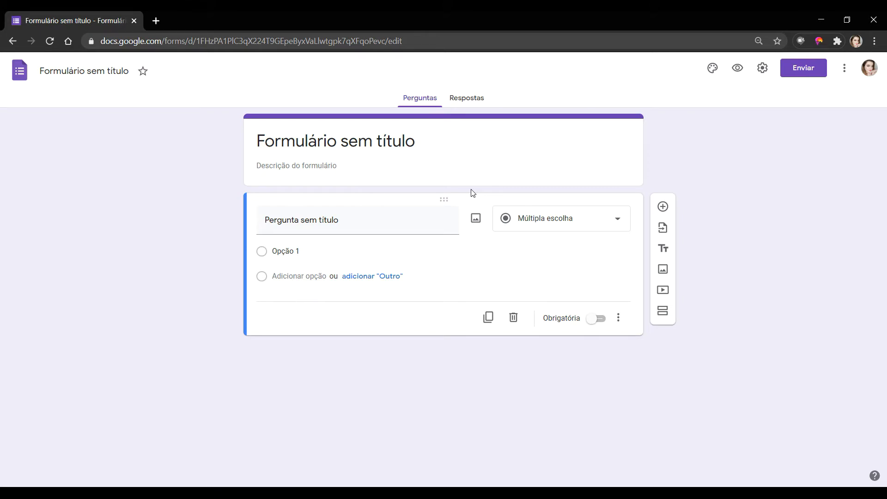
pyautogui.click(68, 42)
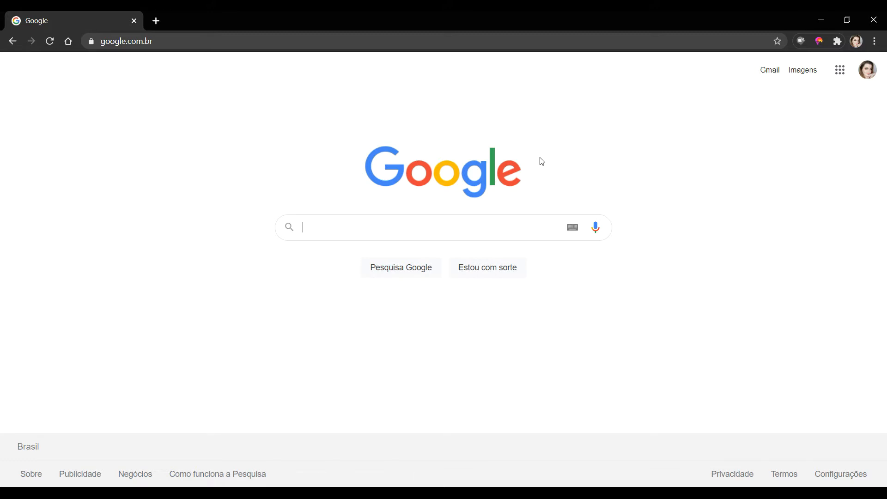
# - Reselect the school account and open Google Sala de Aula from the apps grid
pyautogui.click(839, 71)
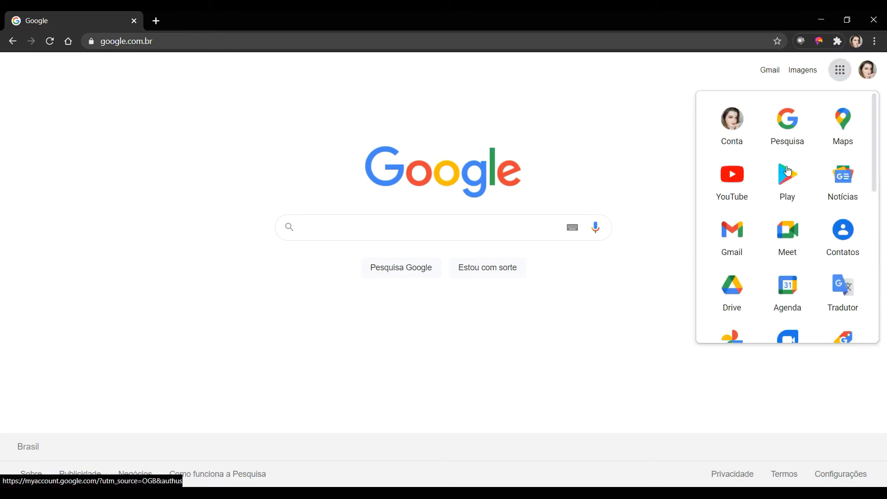
pyautogui.click(873, 71)
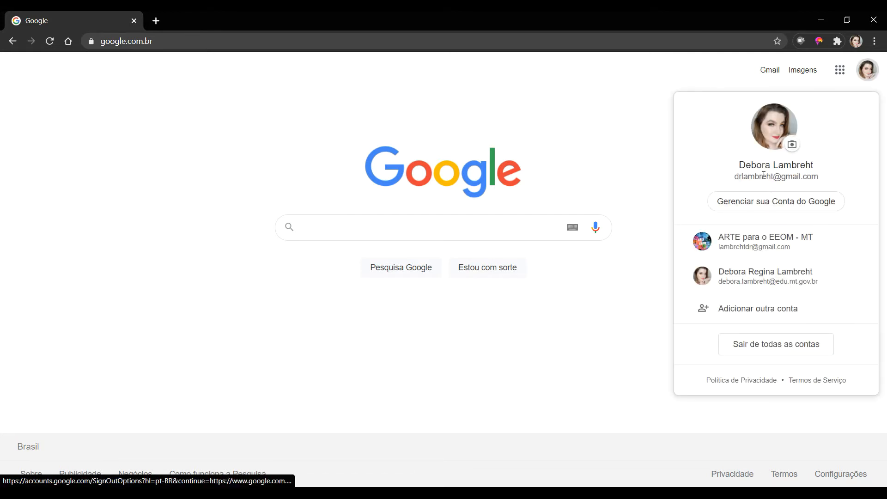
pyautogui.click(765, 282)
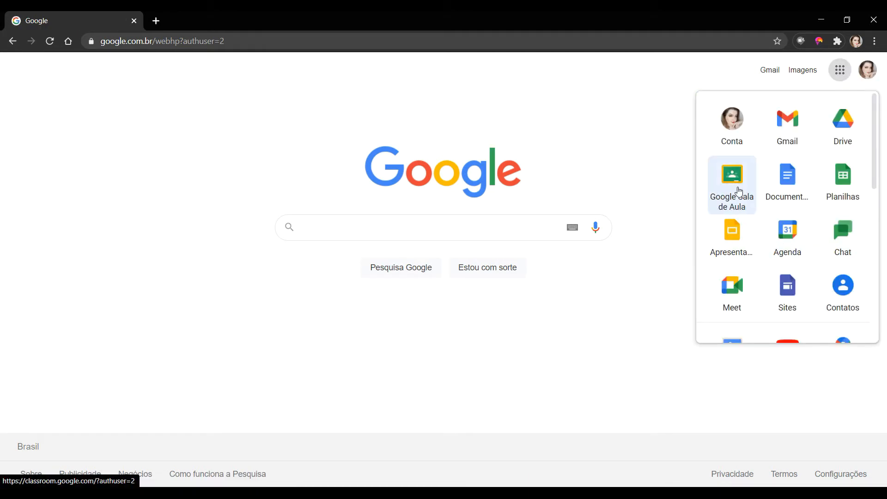
pyautogui.click(739, 189)
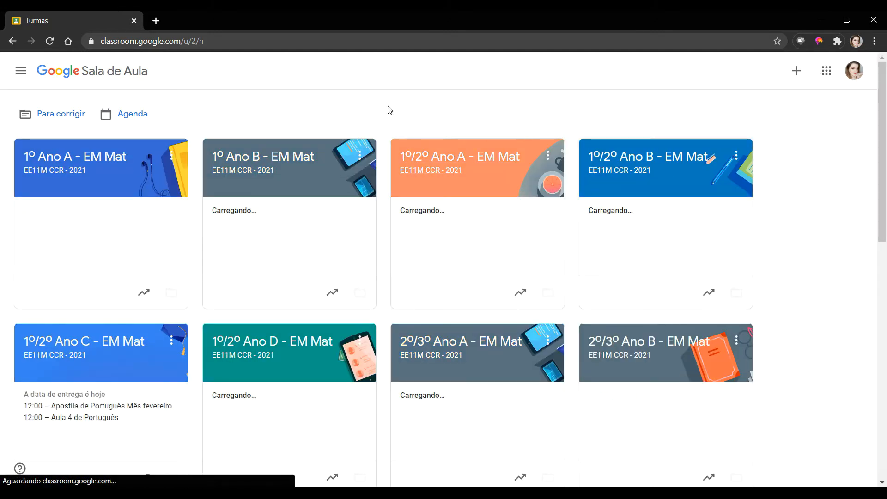
# - Open the 1º/2º Ano A - EM Mat class and go to its Atividades page
pyautogui.click(453, 162)
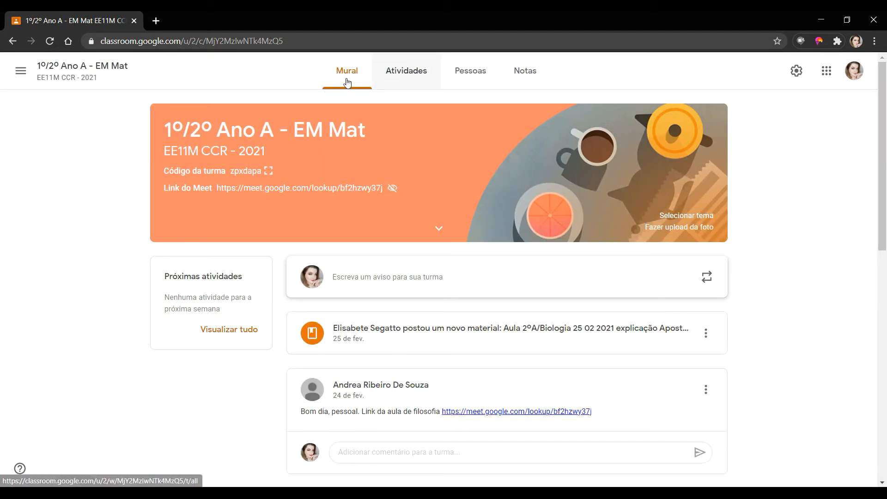
pyautogui.click(405, 70)
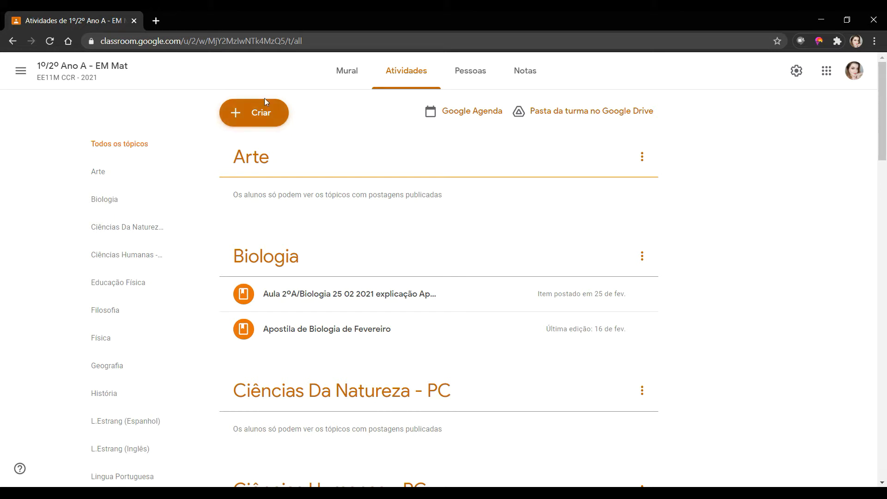
# - Start an Atividade com teste, drop the Blank Quiz attachment, and attach a new Google Form instead
pyautogui.click(255, 115)
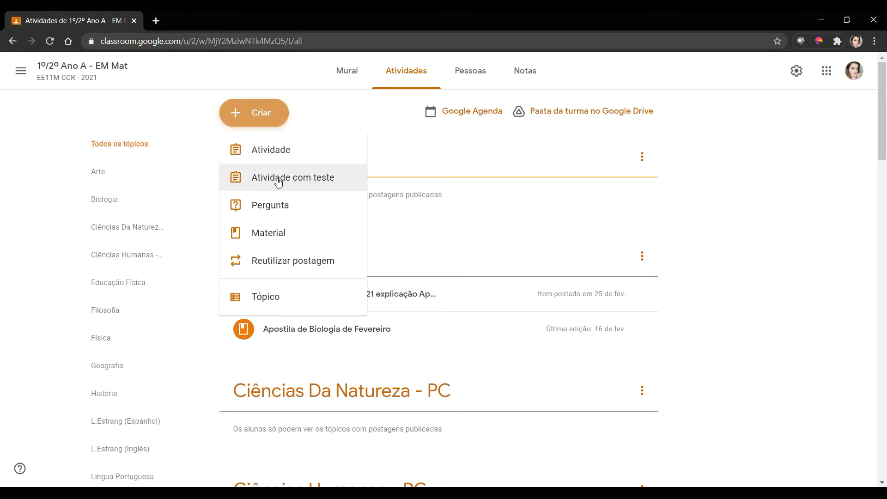
pyautogui.click(302, 184)
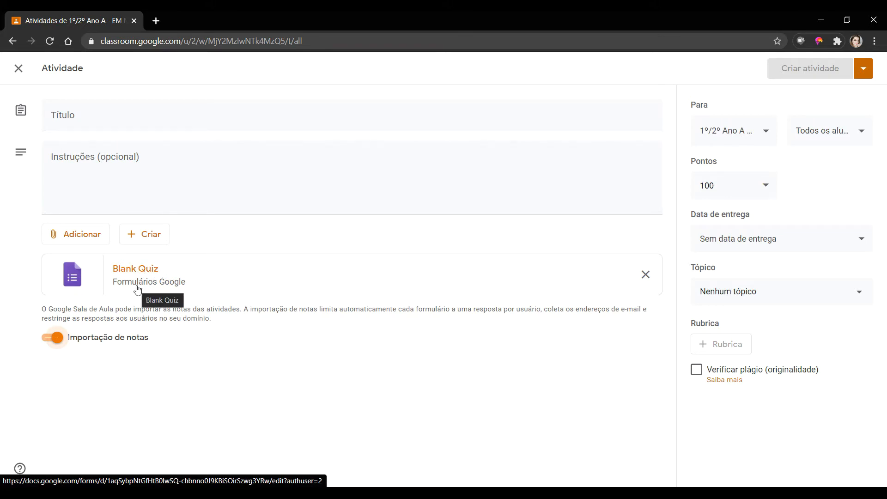
pyautogui.click(645, 274)
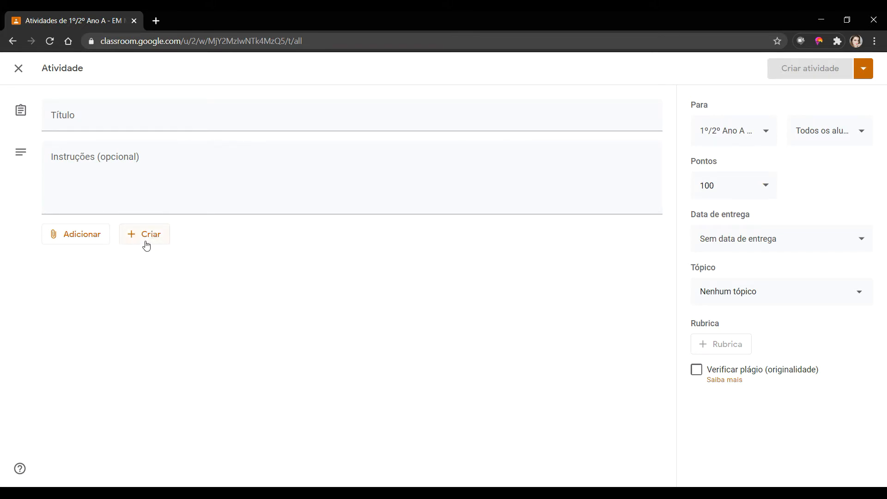
pyautogui.click(146, 242)
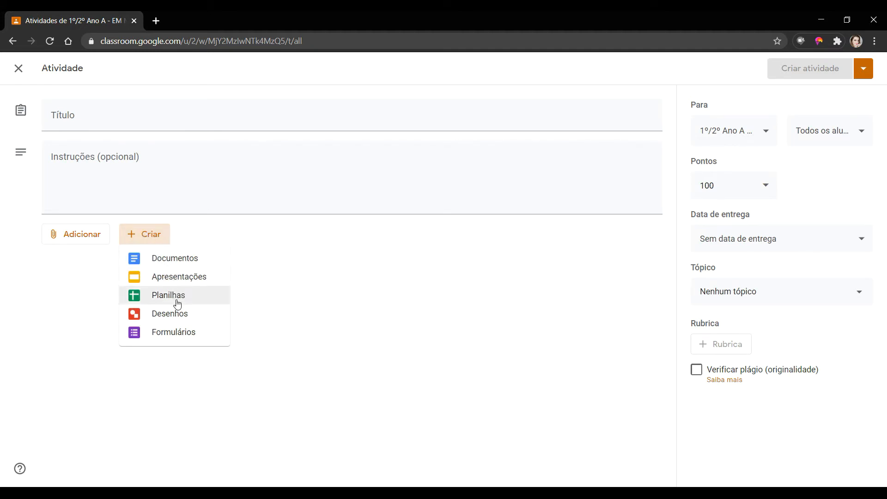
pyautogui.click(172, 336)
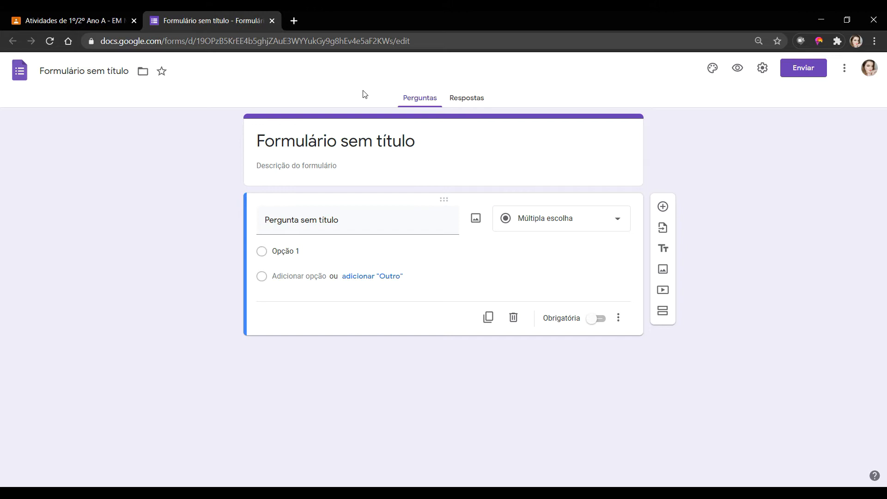
# - Title the form '2ºAnos - atividade de março', add description 'Instruções', and match the file name
pyautogui.click(378, 134)
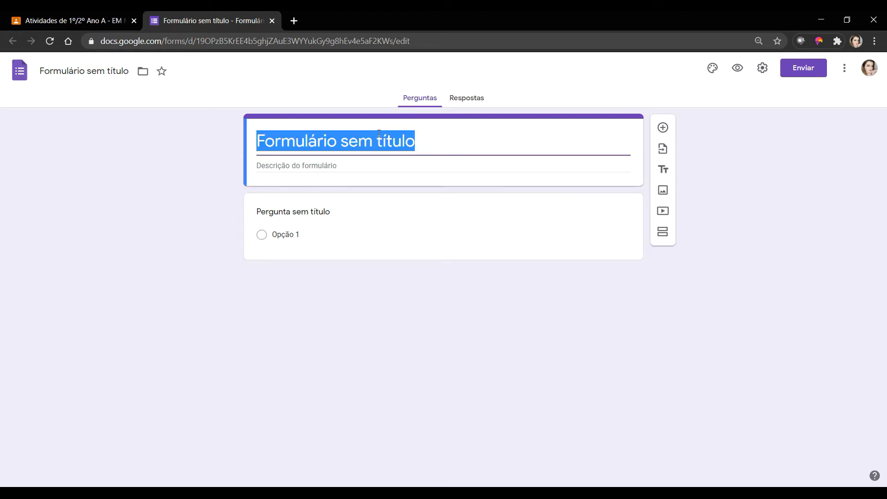
pyautogui.write('2º')
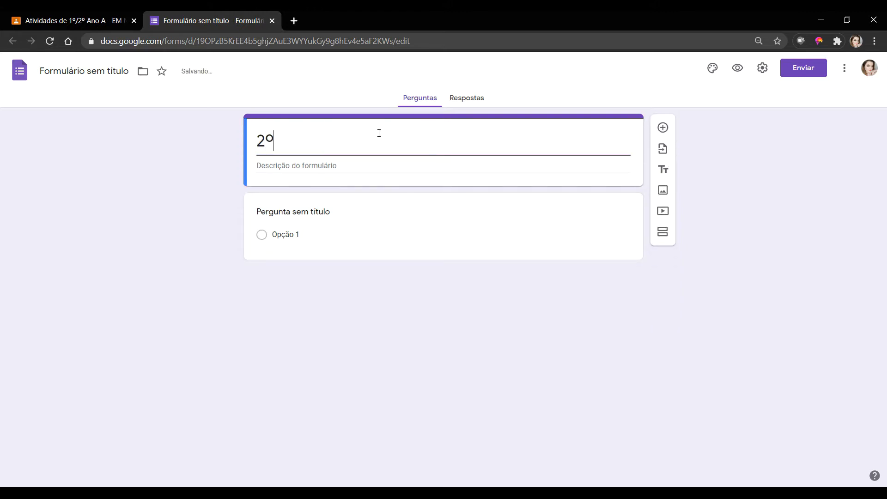
pyautogui.write('Anos  - atividade d')
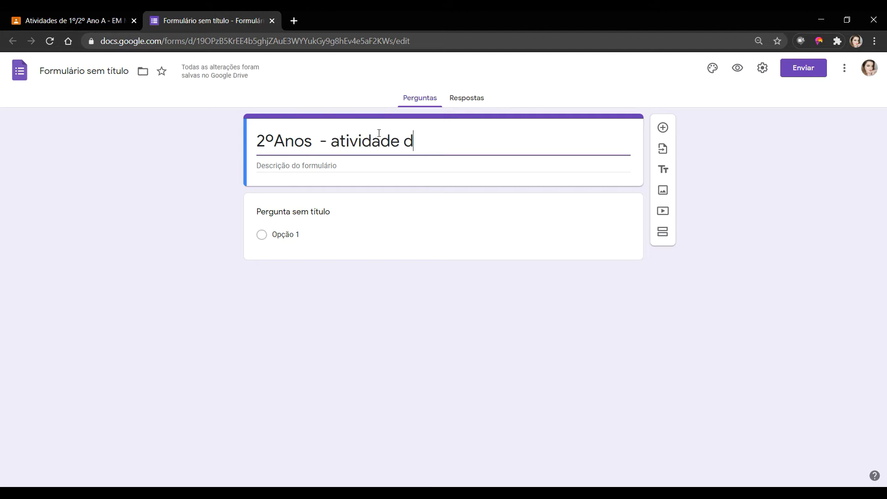
pyautogui.write('e março')
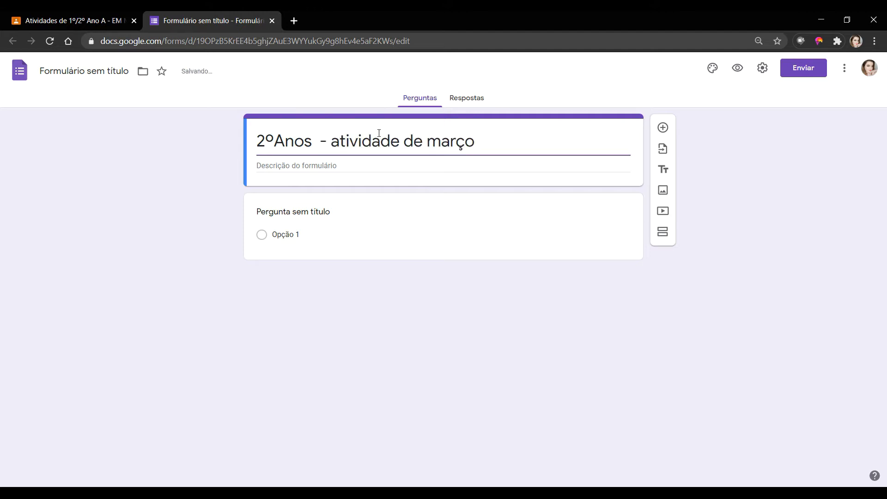
pyautogui.click(303, 166)
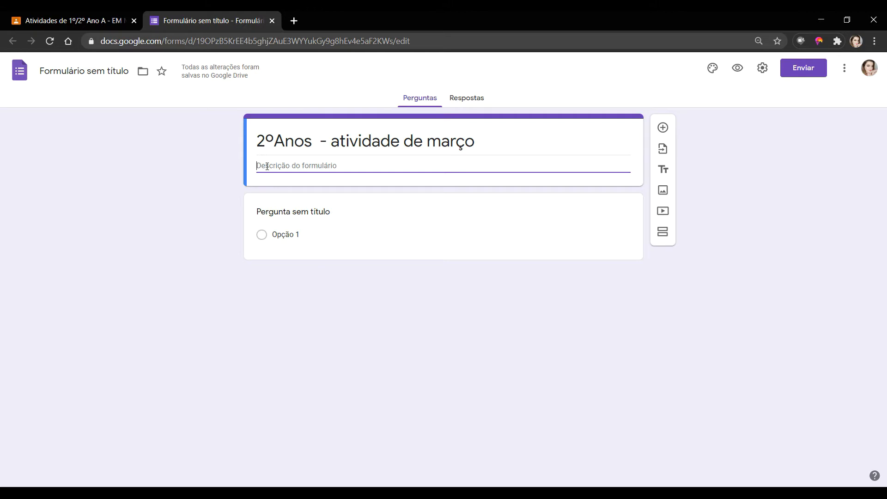
pyautogui.write('Instruções')
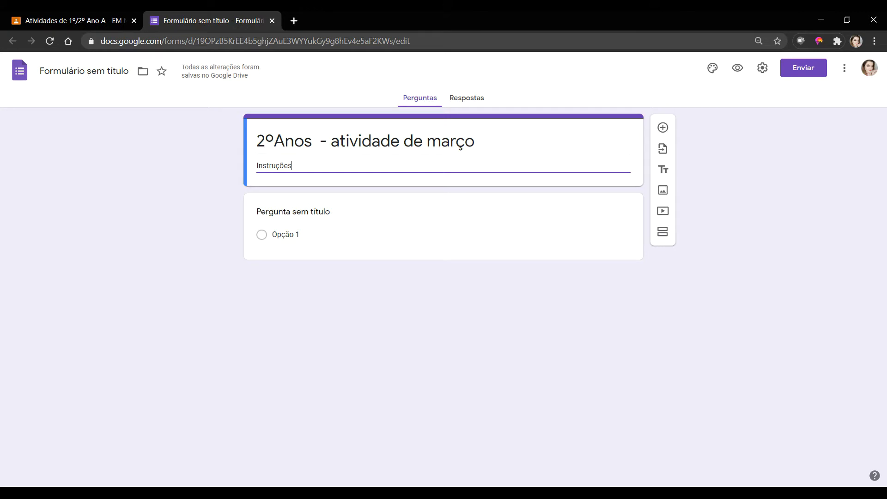
pyautogui.click(124, 77)
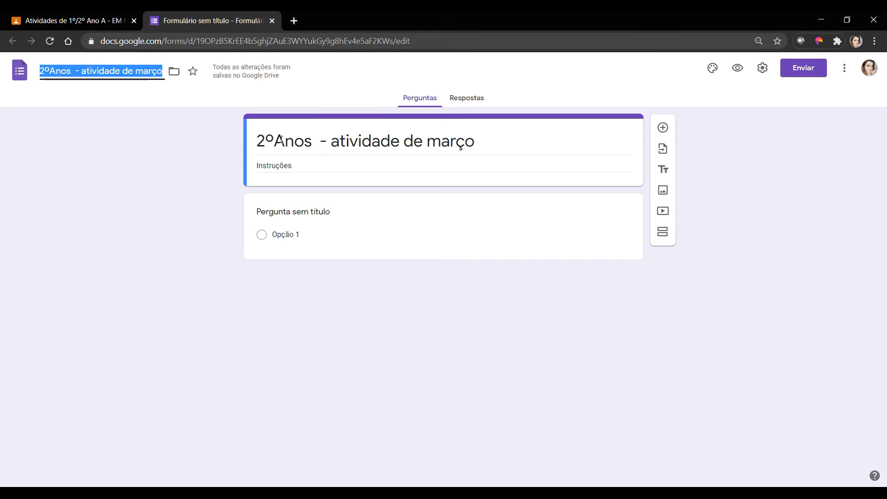
pyautogui.tripleClick(411, 141)
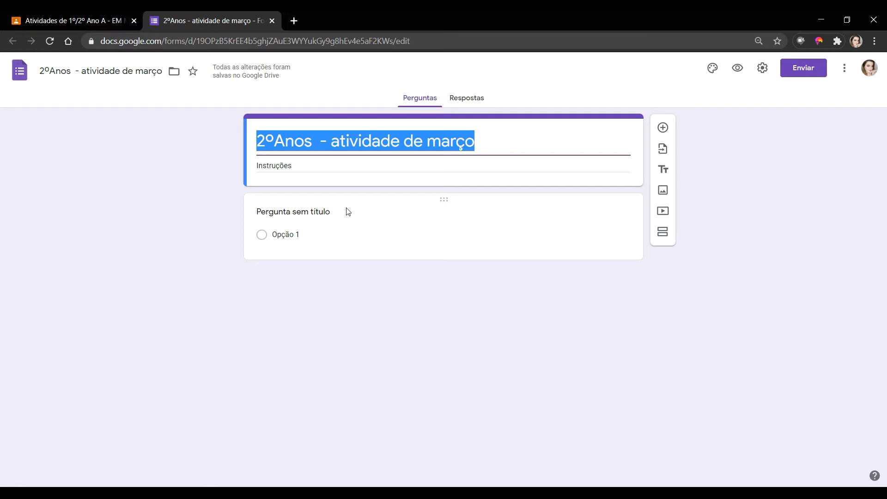
# - Make the first question 'Nome Completo' a required Resposta curta question
pyautogui.click(335, 226)
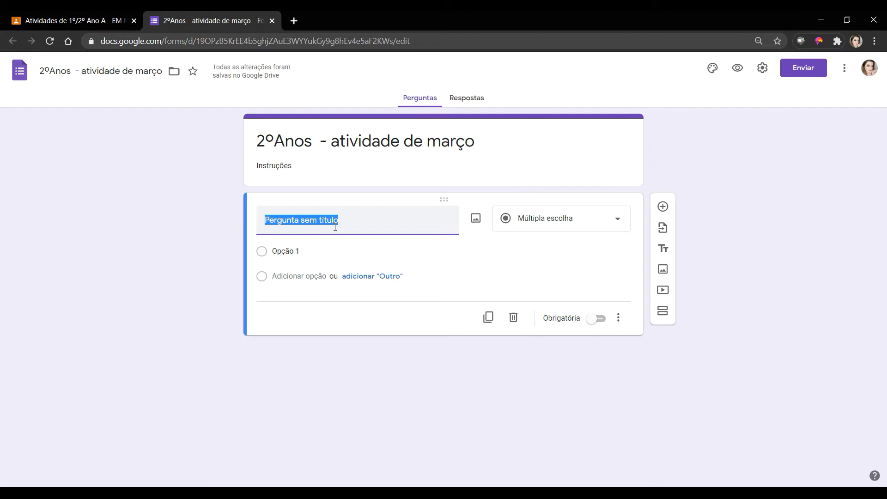
pyautogui.write('N')
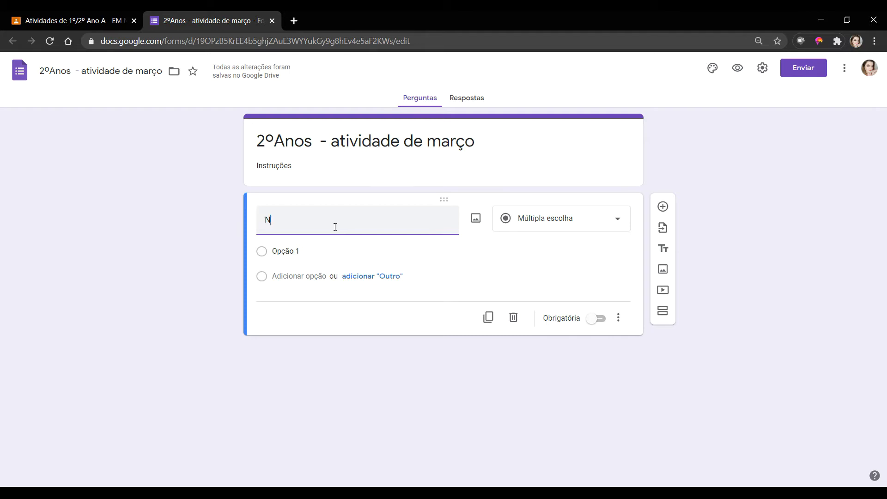
pyautogui.write('ome Completo')
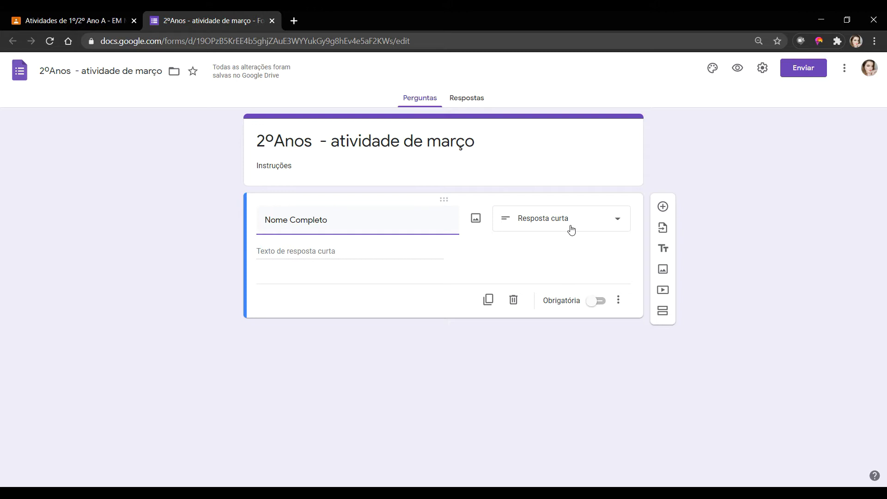
pyautogui.moveTo(265, 219); pyautogui.dragTo(287, 222)
pyautogui.click(559, 223)
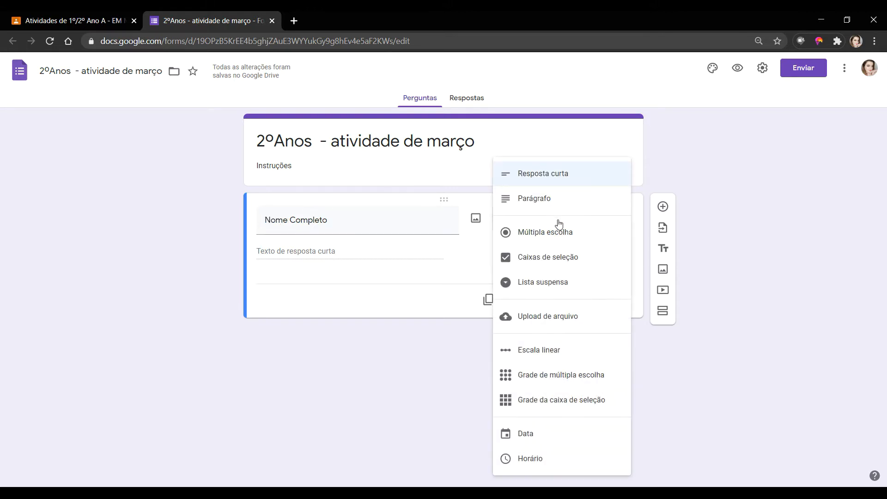
pyautogui.click(564, 178)
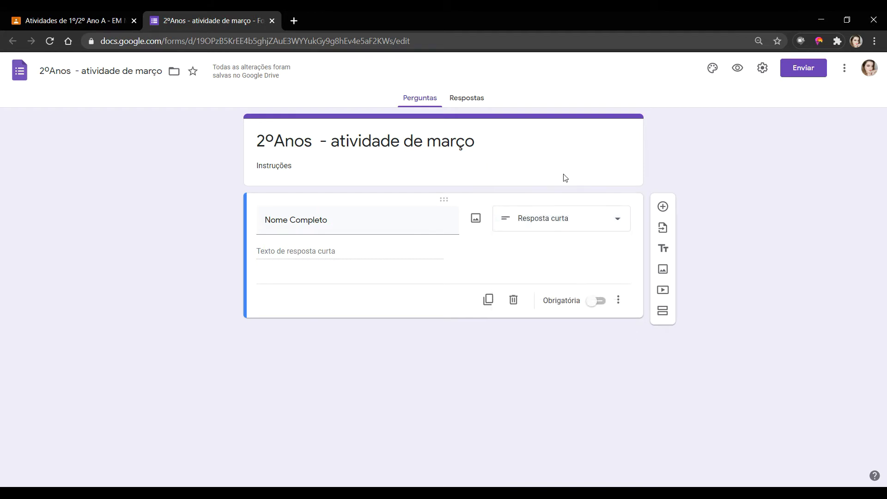
pyautogui.click(593, 304)
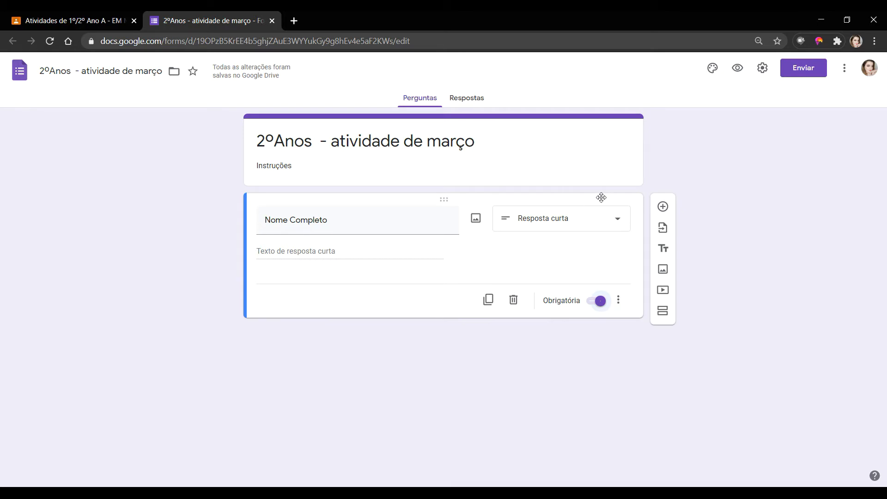
# - Add required multiple-choice question 'Série/Turma' with options 2ºA, 2ºB and an Outro choice
pyautogui.click(664, 208)
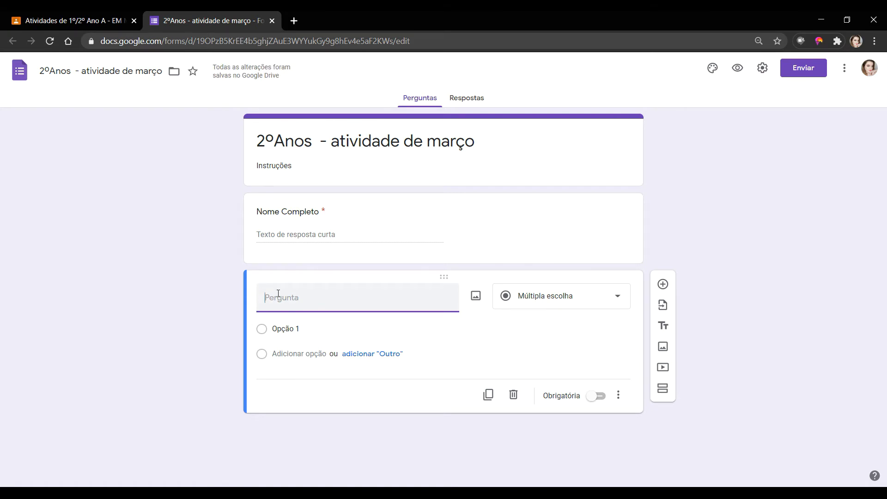
pyautogui.write('Sér')
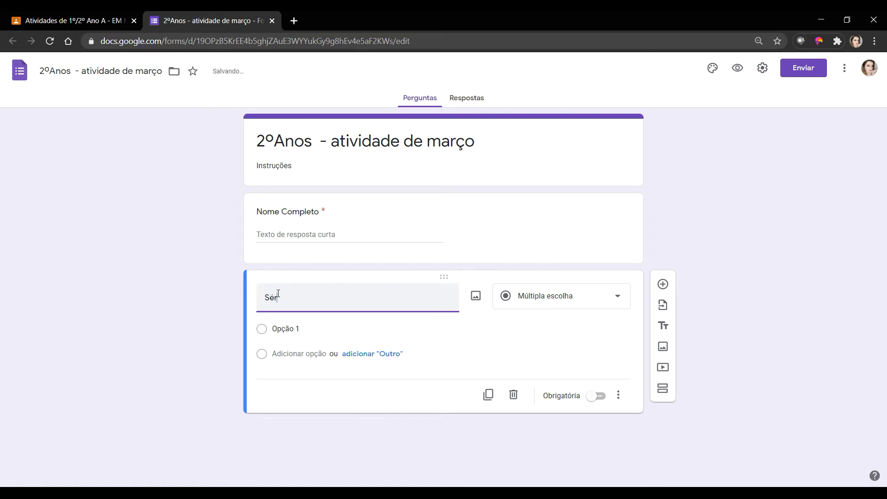
pyautogui.write('ie/Turma')
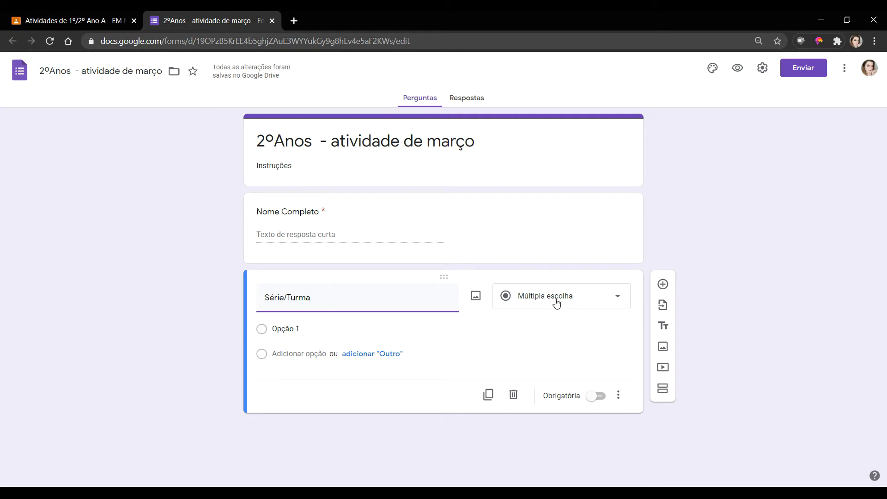
pyautogui.click(301, 330)
pyautogui.write('2ºA')
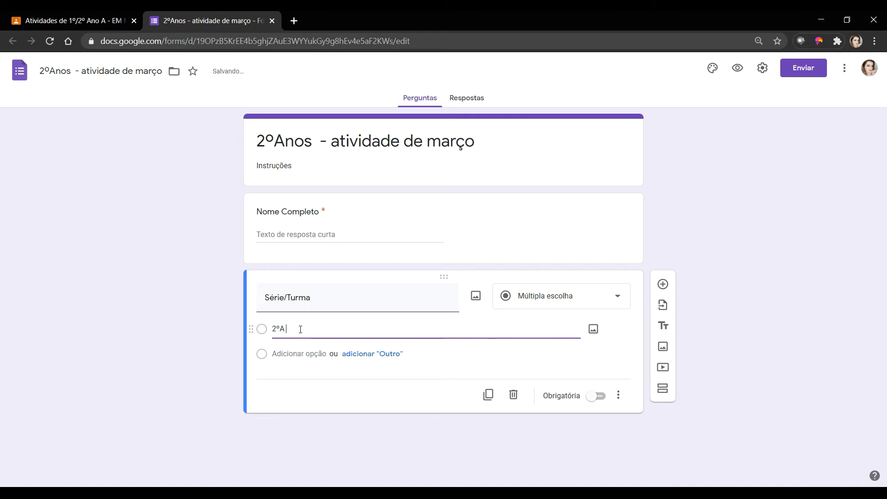
pyautogui.click(314, 354)
pyautogui.write('2ºB')
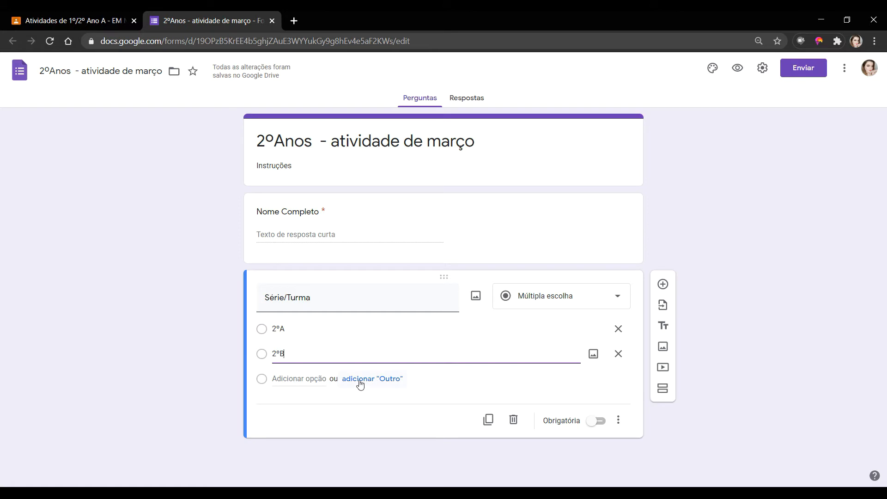
pyautogui.click(386, 382)
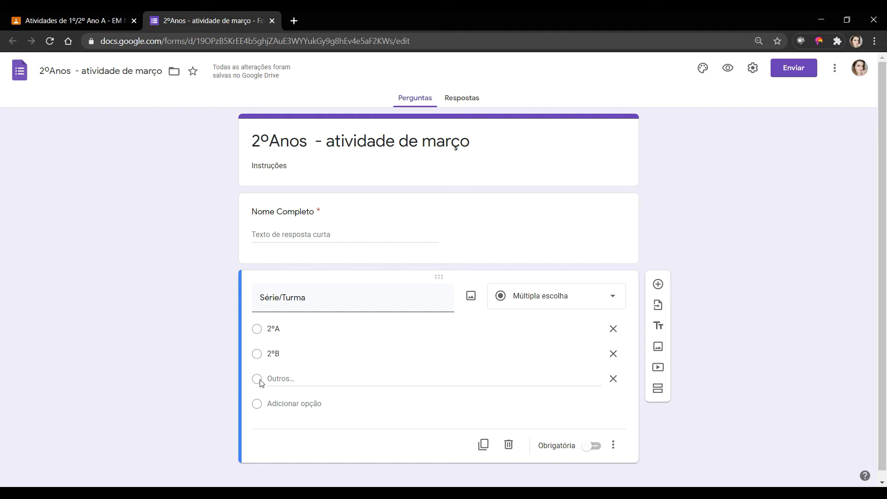
pyautogui.click(591, 446)
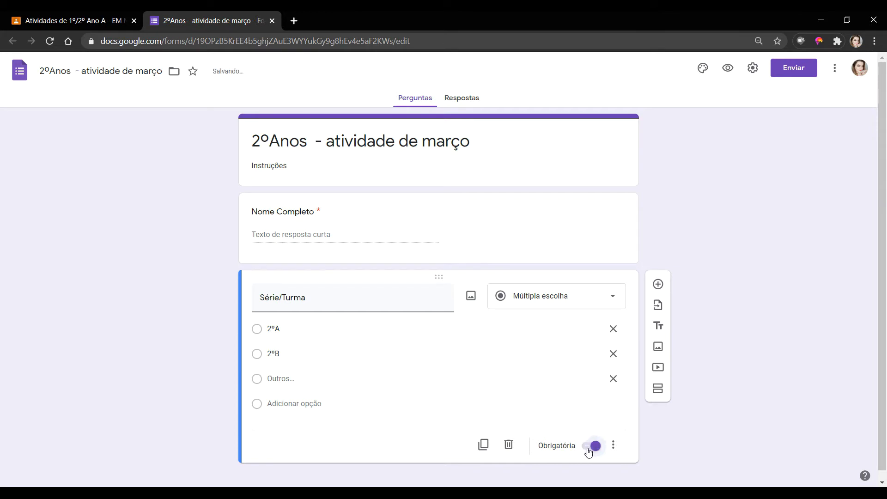
pyautogui.scroll(-1, 421, 373)
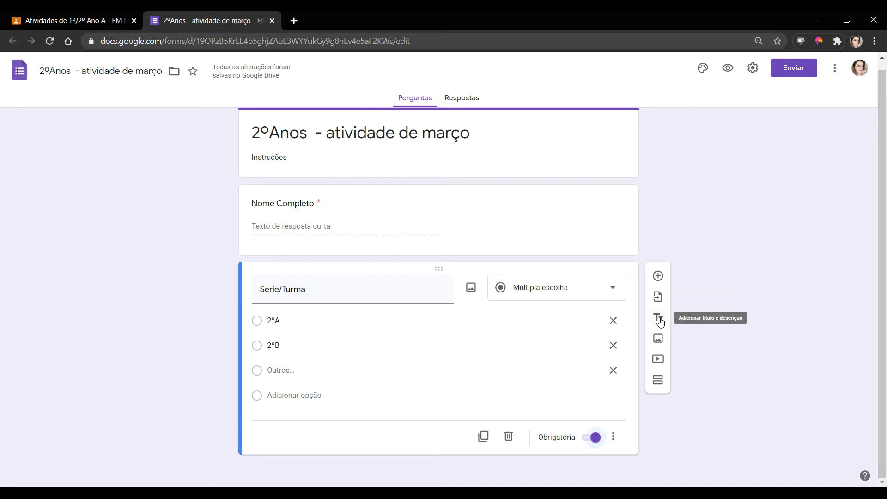
# - Add a title block reading 'Atividades da semana 1' below Série/Turma
pyautogui.click(658, 319)
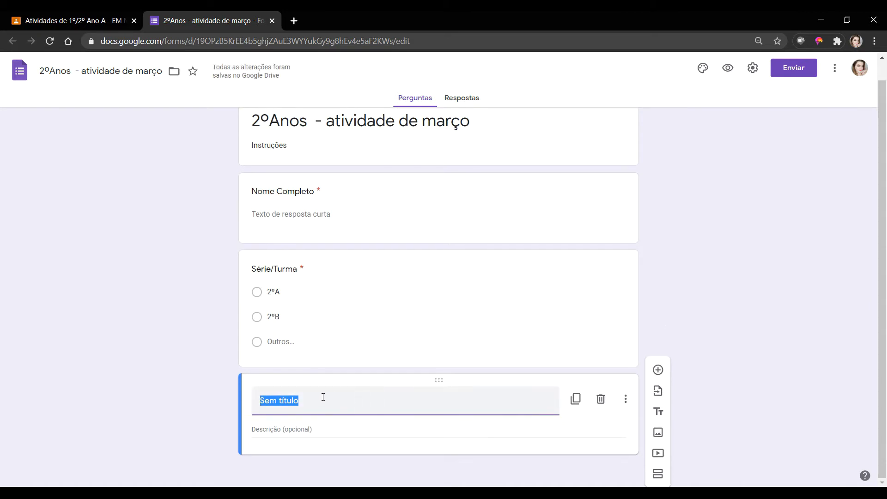
pyautogui.write('Atividades da semana')
pyautogui.press('Home')
pyautogui.write('1')
pyautogui.press('BackSpace')
pyautogui.click(360, 401)
pyautogui.write('1')
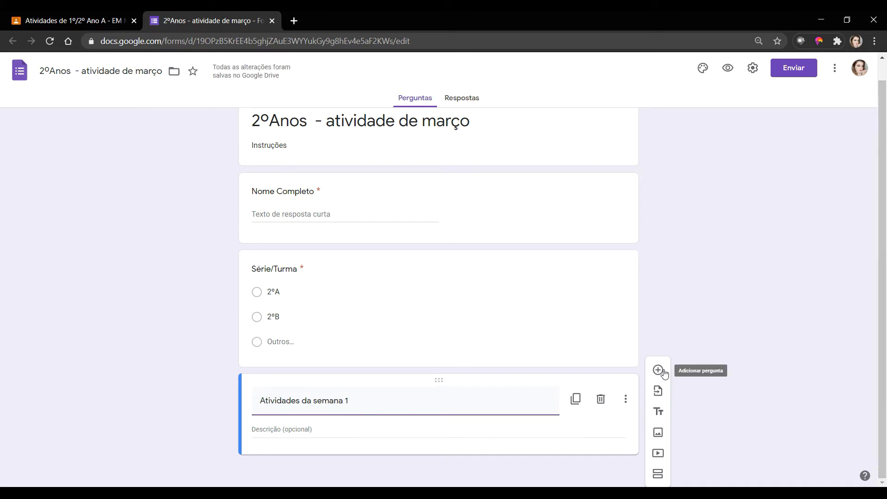
pyautogui.click(831, 491)
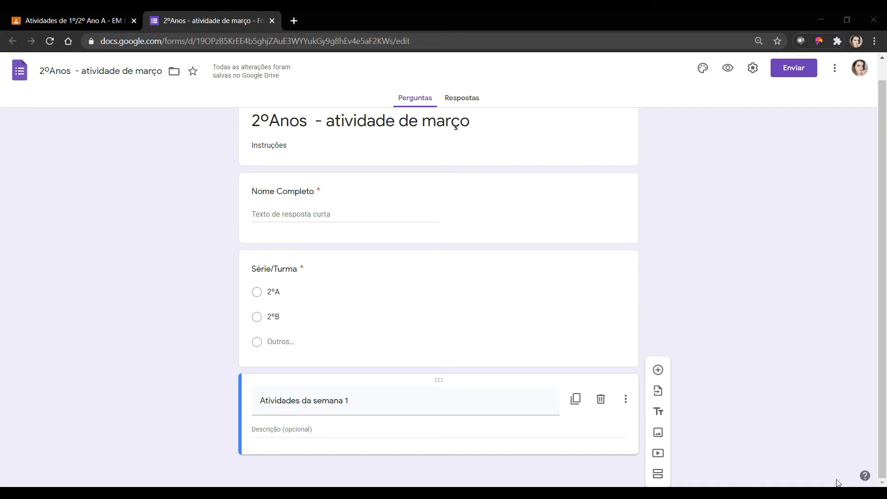
pyautogui.click(728, 69)
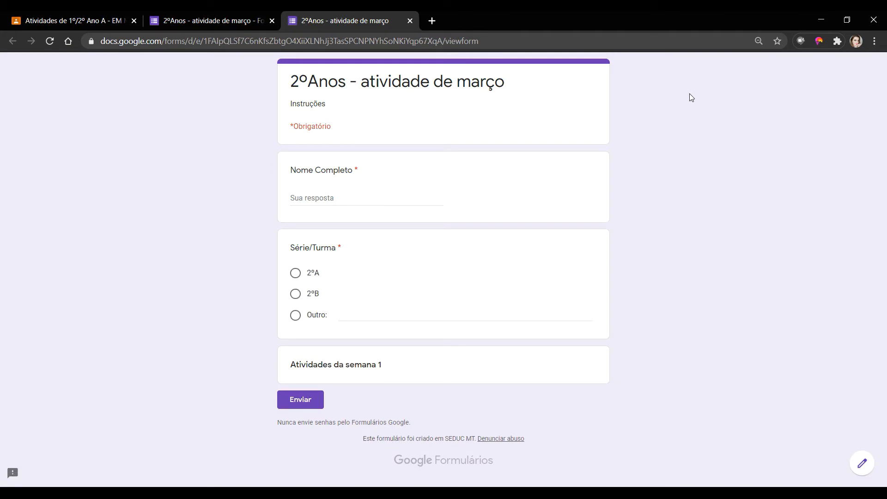
pyautogui.moveTo(289, 83); pyautogui.dragTo(410, 84)
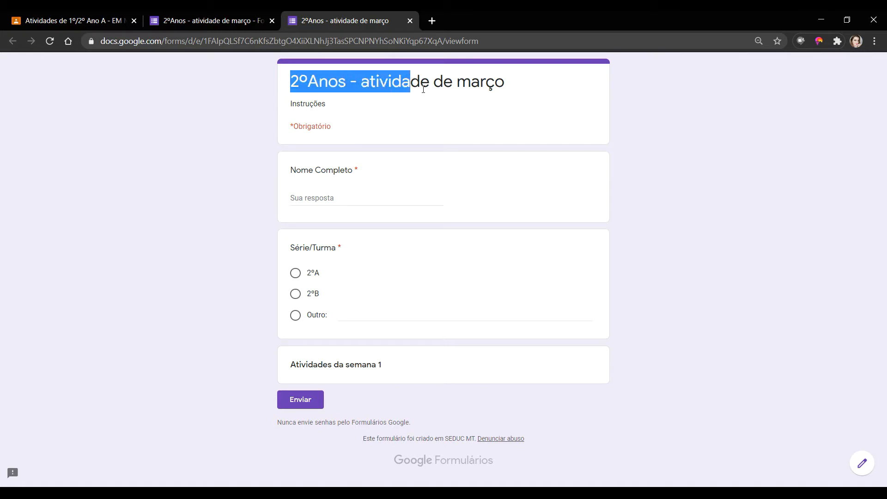
pyautogui.click(344, 195)
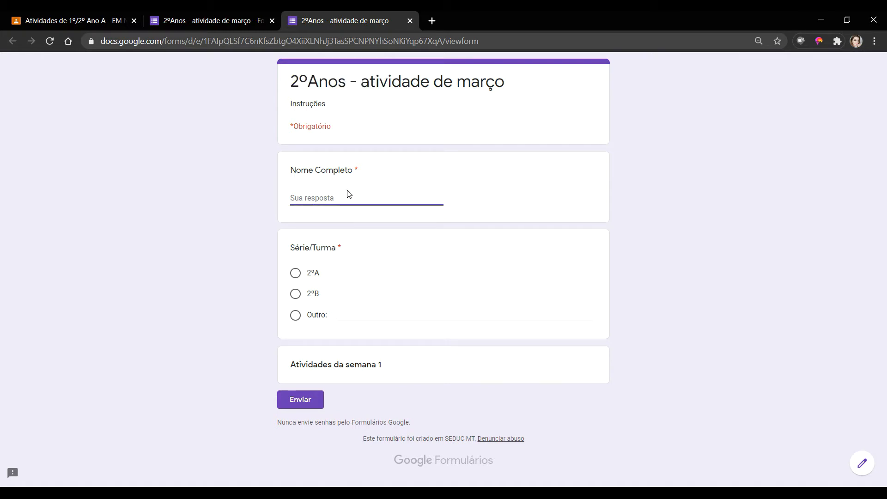
pyautogui.click(295, 275)
pyautogui.click(291, 306)
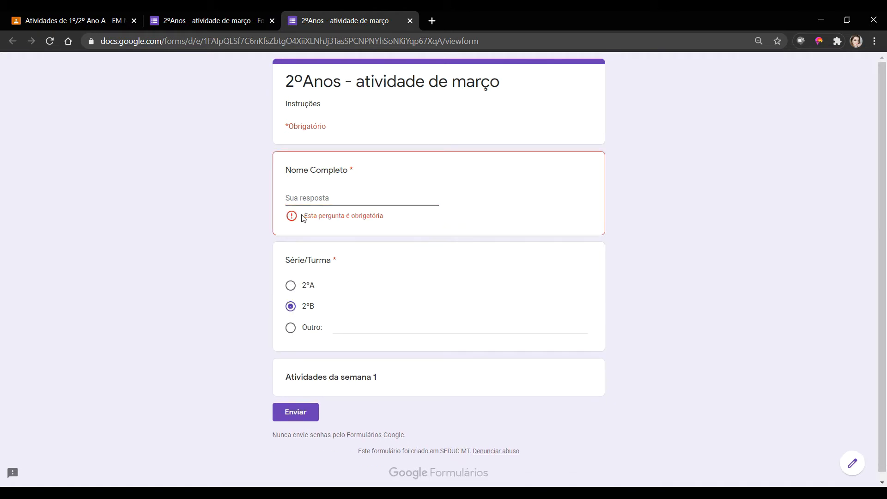
pyautogui.click(306, 198)
pyautogui.write('bgng')
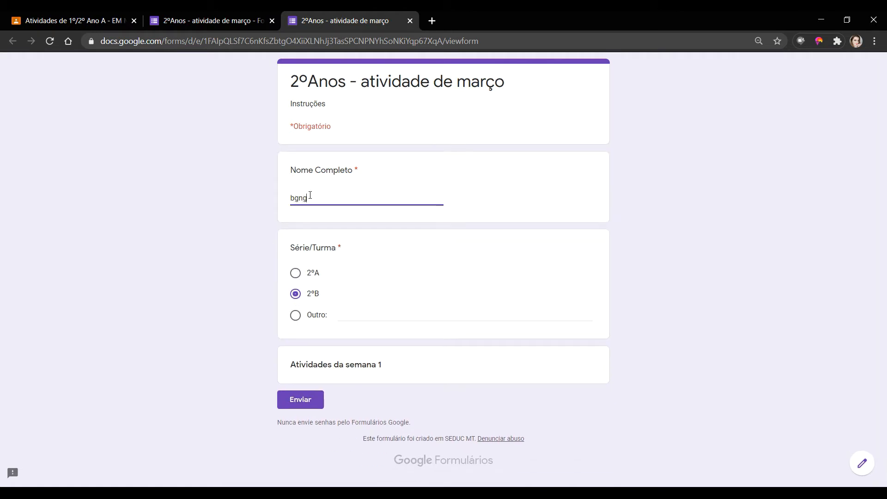
pyautogui.click(294, 273)
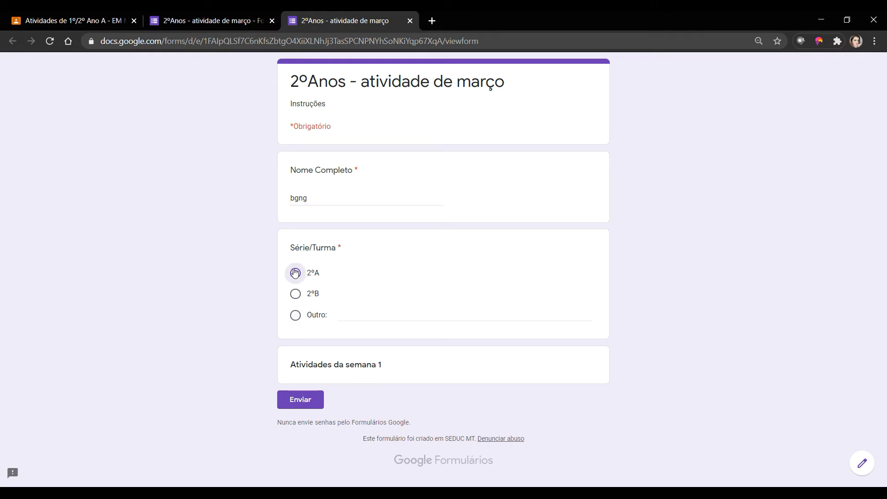
pyautogui.click(296, 316)
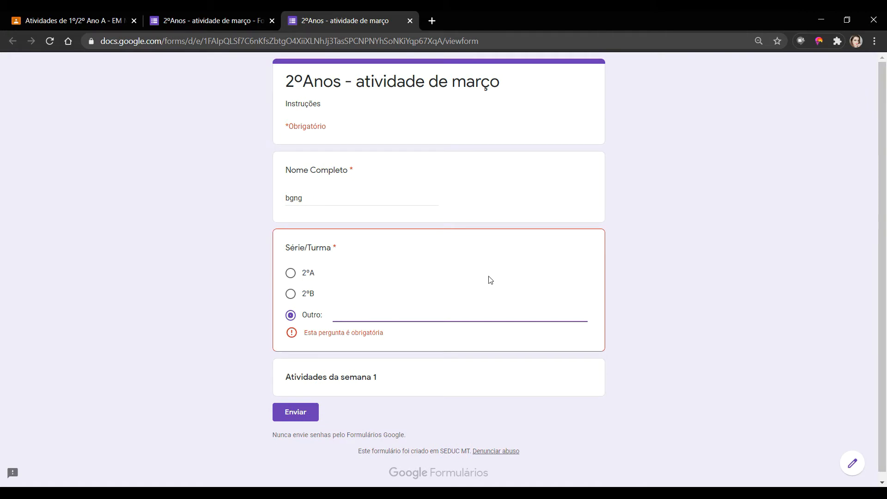
pyautogui.write('3ºD')
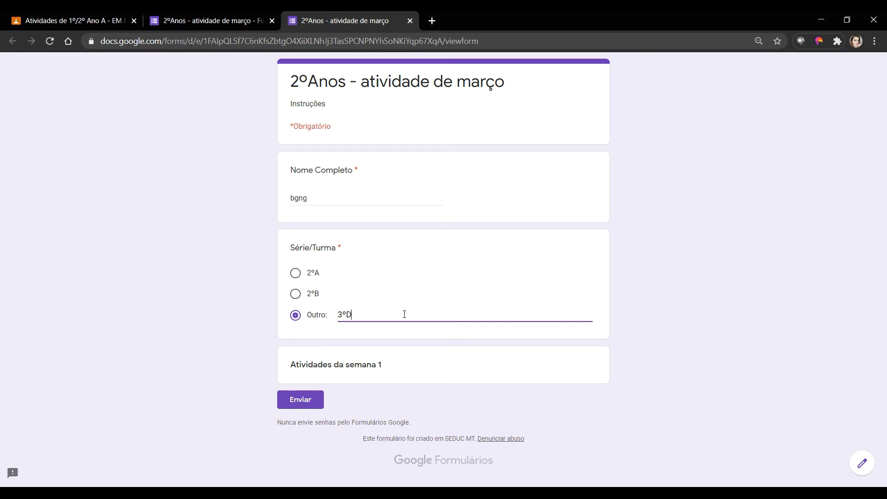
pyautogui.doubleClick(334, 316)
pyautogui.press('BackSpace')
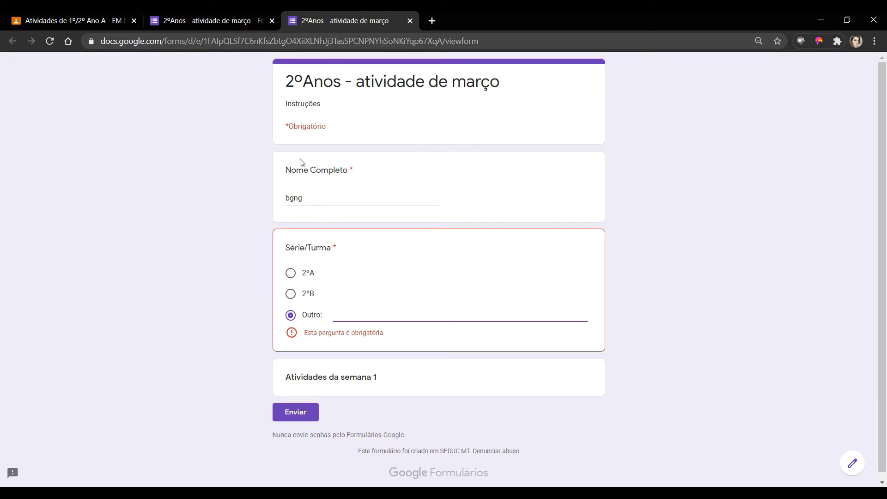
pyautogui.click(409, 22)
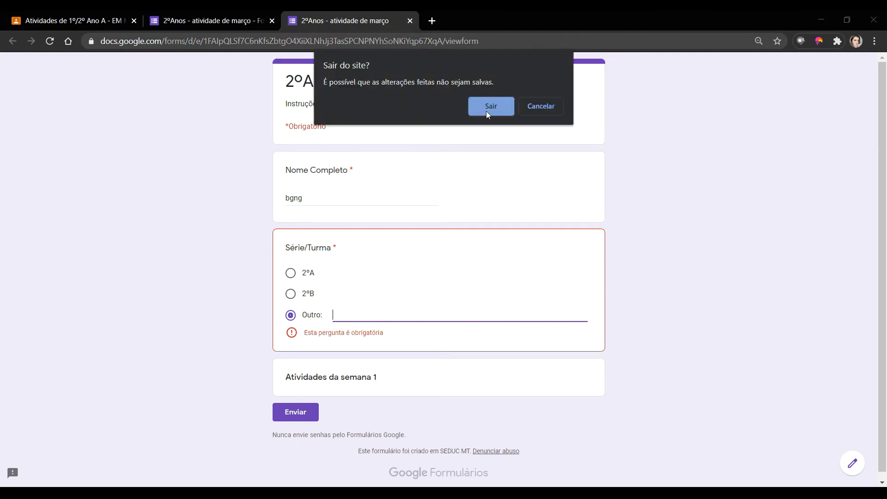
pyautogui.click(490, 106)
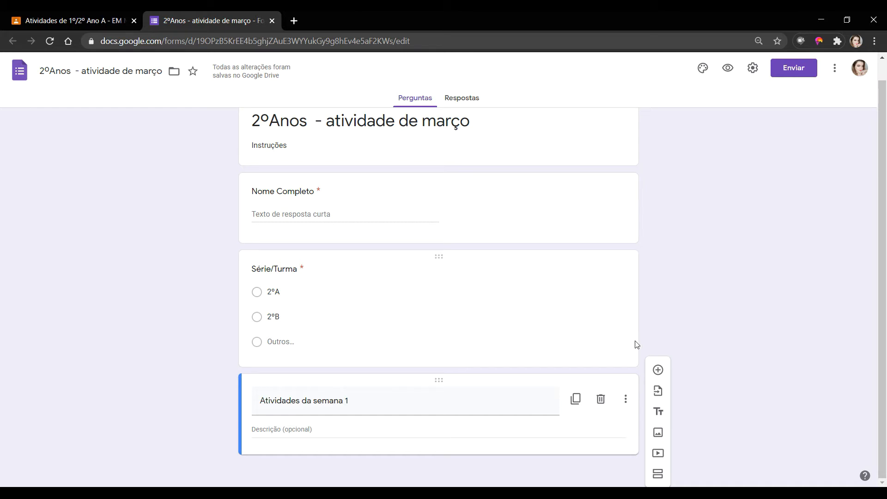
# - Add a question with placeholder title text and open Inserir imagem for it
pyautogui.click(658, 370)
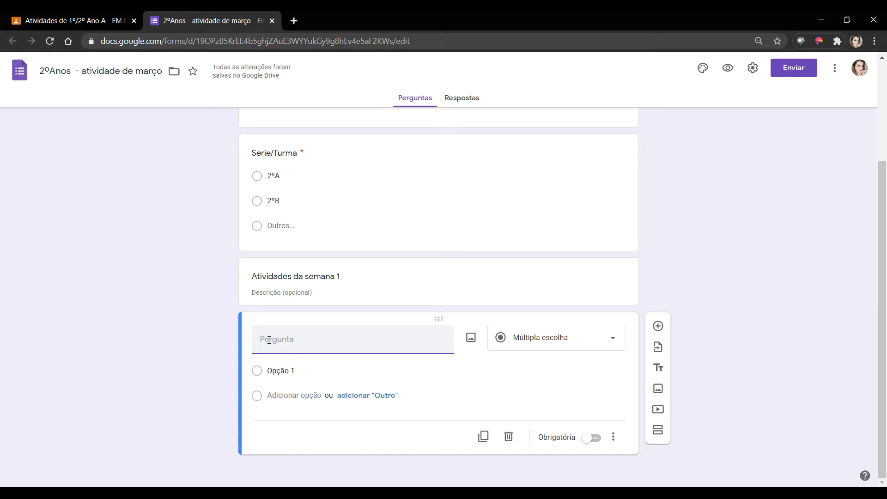
pyautogui.write('cbuscbscbwcbwcxbnbj')
pyautogui.click(471, 338)
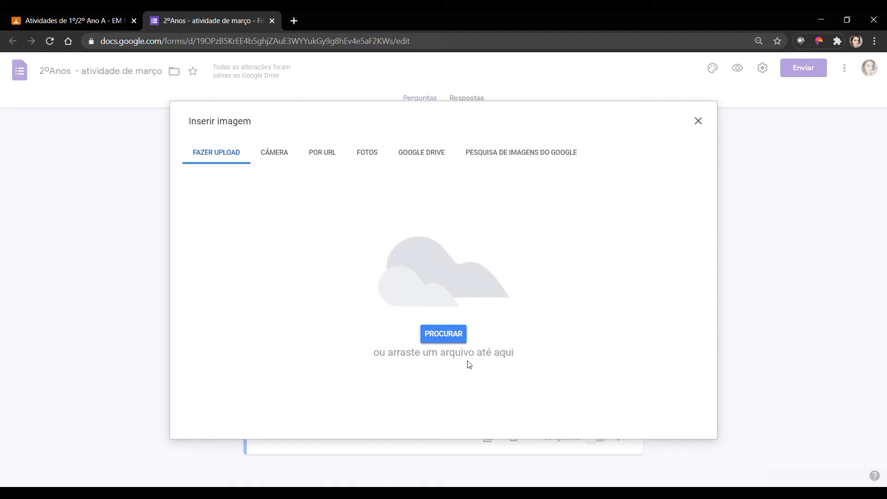
pyautogui.click(436, 338)
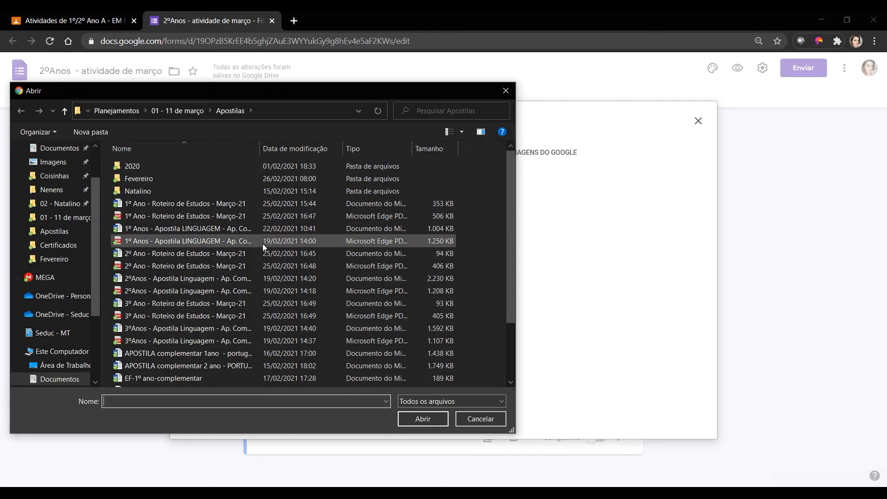
pyautogui.click(193, 121)
pyautogui.scroll(-5, 375, 290)
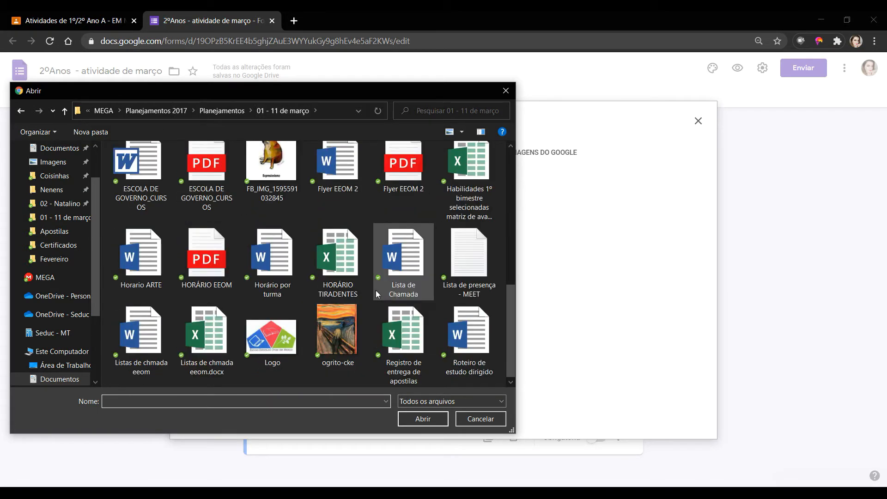
pyautogui.scroll(1, 375, 290)
pyautogui.click(272, 175)
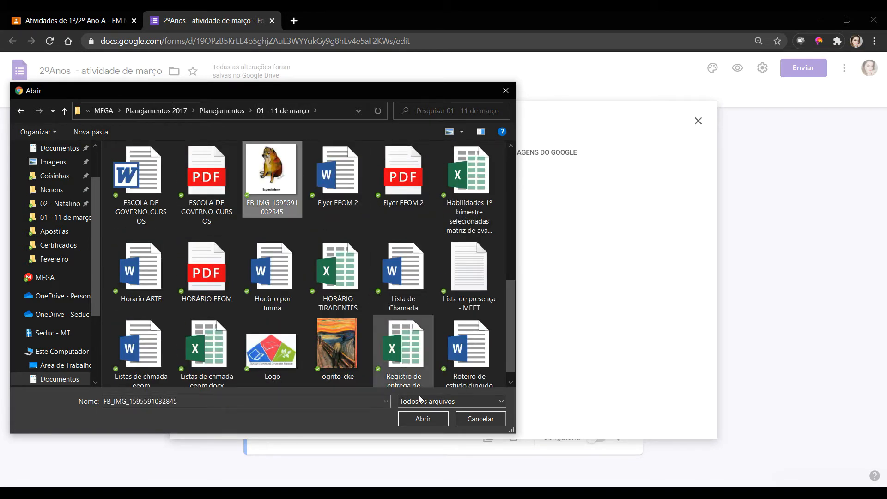
pyautogui.click(423, 418)
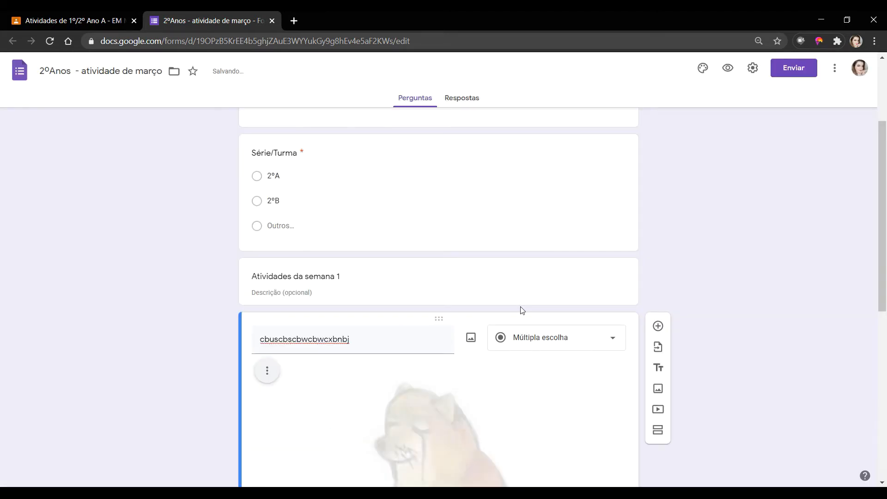
# - Resize the inserted Expresionismo dog picture from its corners down to a small thumbnail
pyautogui.scroll(-5, 513, 305)
pyautogui.click(433, 259)
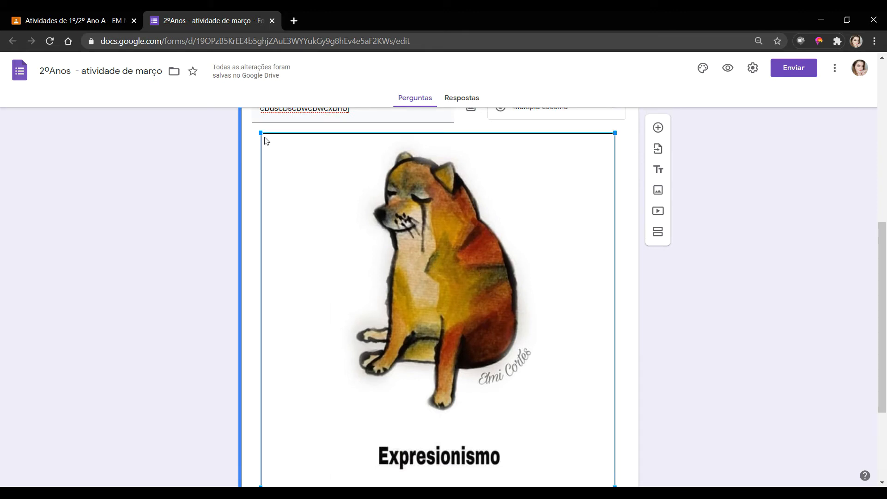
pyautogui.moveTo(260, 130); pyautogui.dragTo(390, 297)
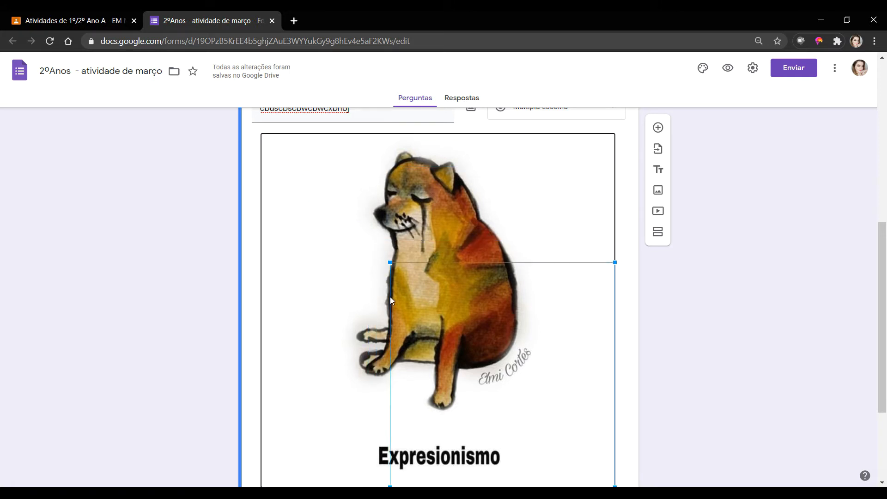
pyautogui.moveTo(479, 351); pyautogui.dragTo(417, 257)
pyautogui.scroll(1, 495, 299)
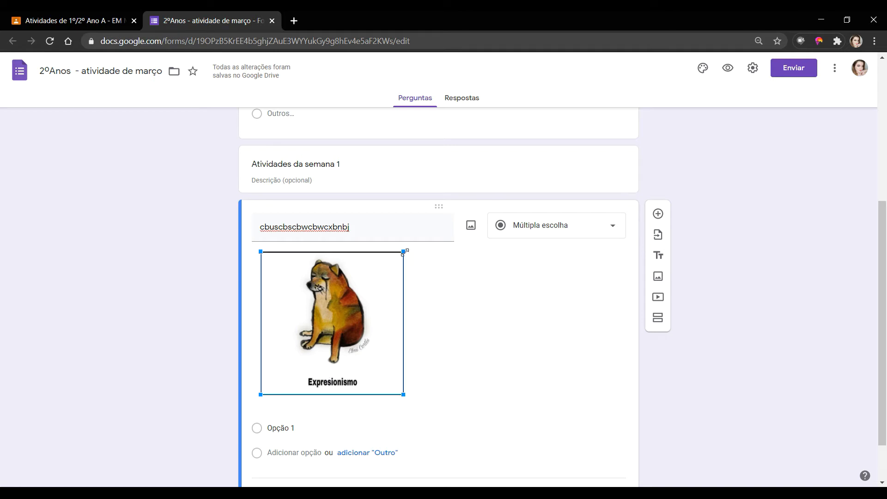
pyautogui.moveTo(403, 252)
pyautogui.mouseDown()
pyautogui.moveTo(365, 271)
pyautogui.moveTo(462, 228)
pyautogui.moveTo(463, 249)
pyautogui.moveTo(390, 278)
pyautogui.moveTo(402, 264)
pyautogui.mouseUp()
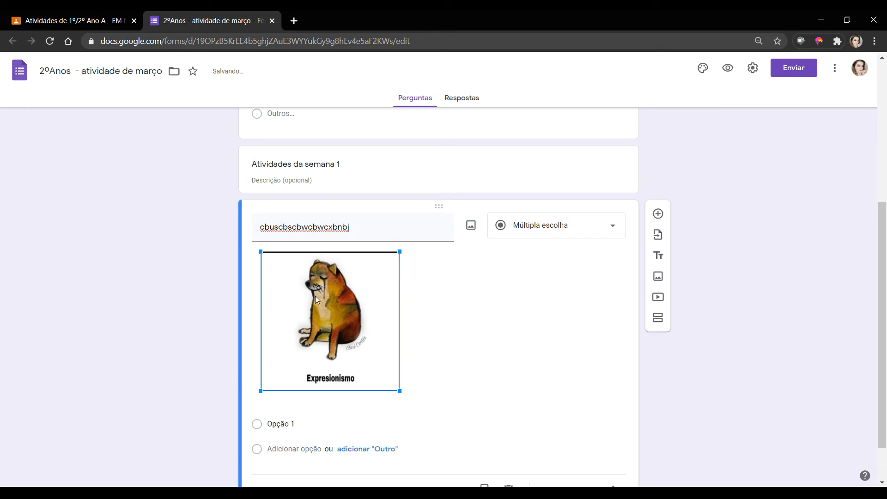
pyautogui.click(481, 298)
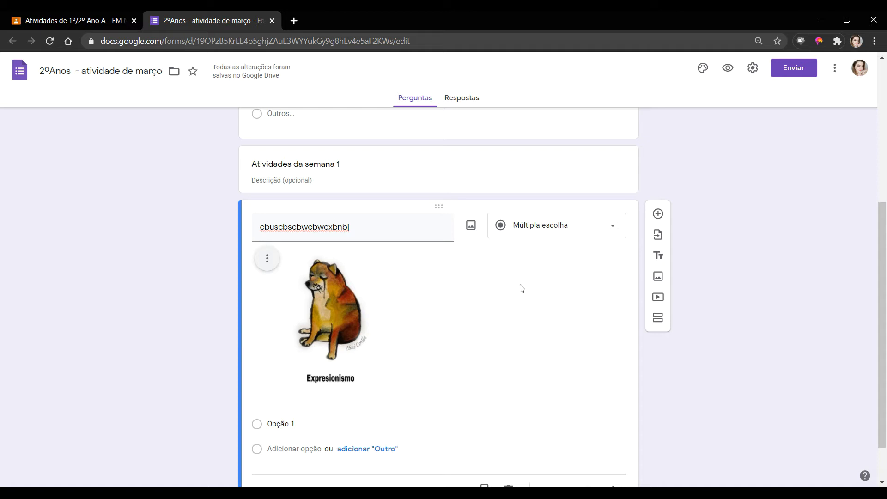
# - Set the picture question's answer type to Parágrafo and switch on Obrigatória
pyautogui.click(569, 230)
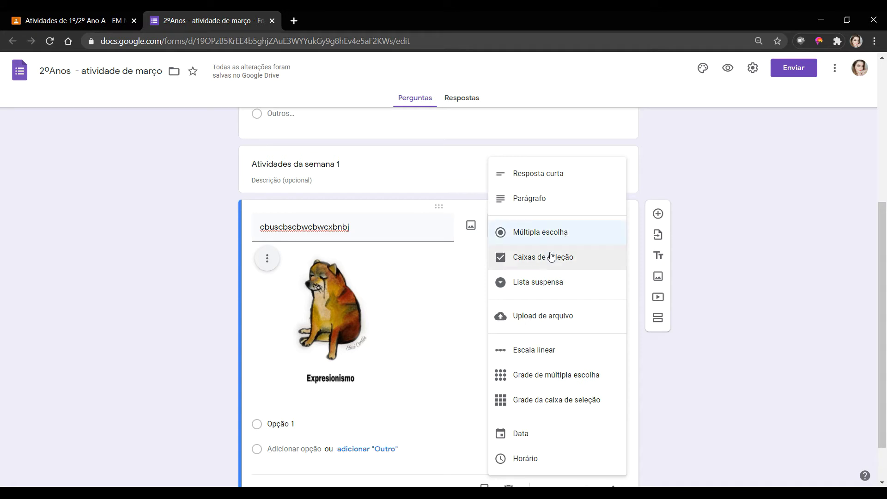
pyautogui.click(539, 208)
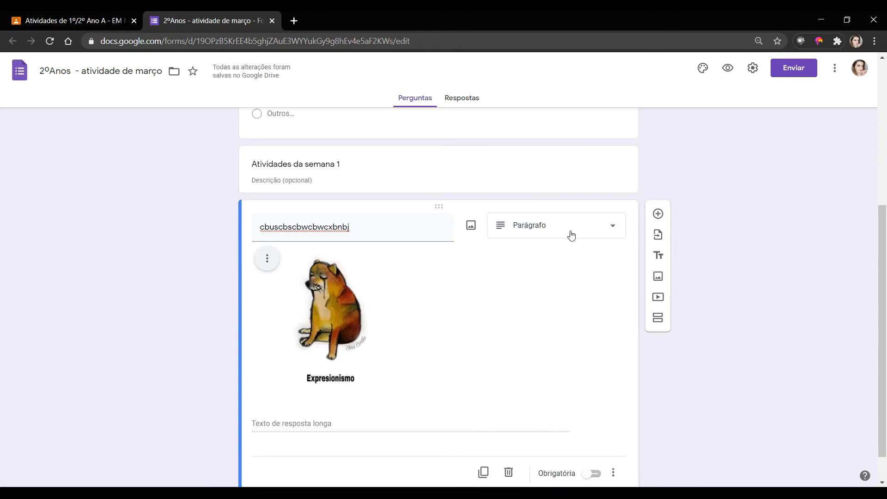
pyautogui.click(613, 227)
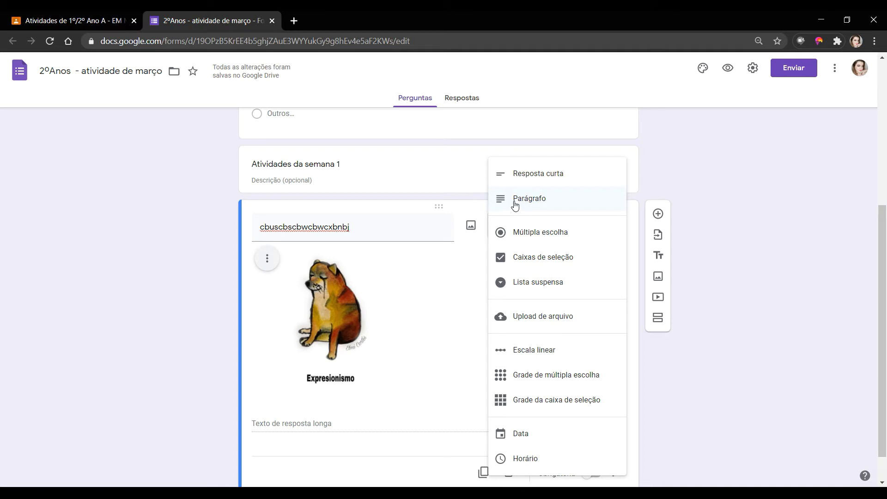
pyautogui.click(534, 201)
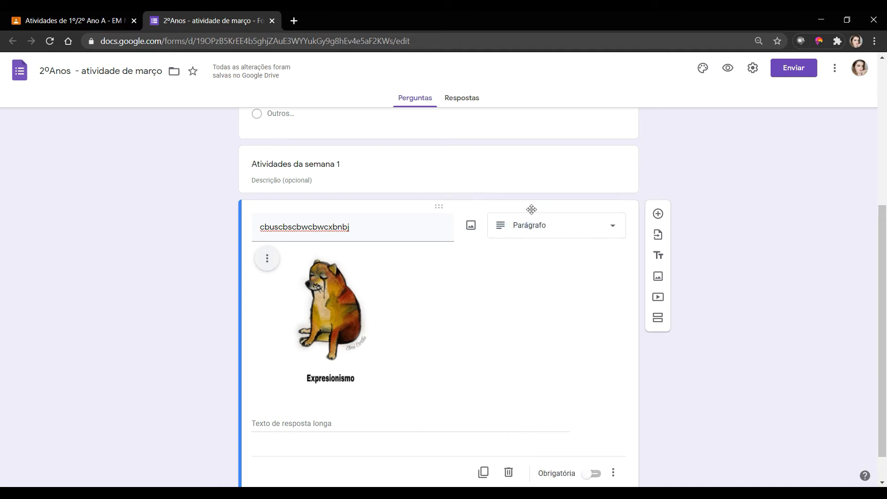
pyautogui.scroll(-1, 508, 304)
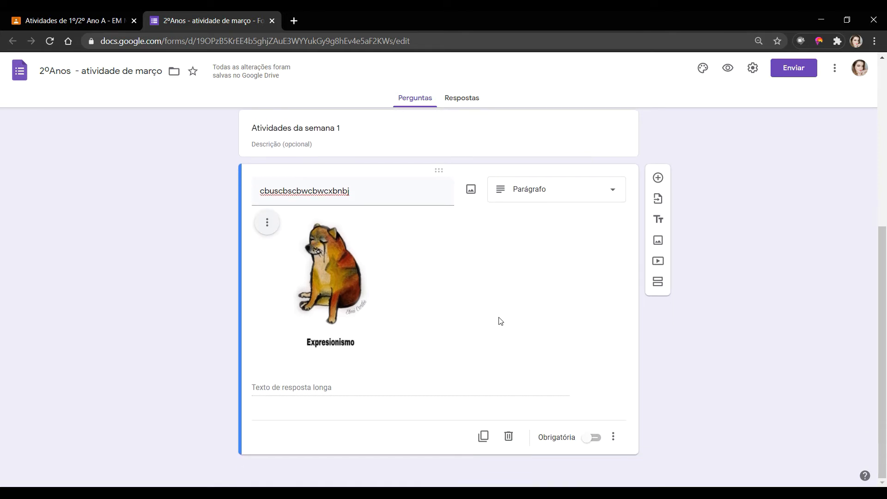
pyautogui.click(592, 437)
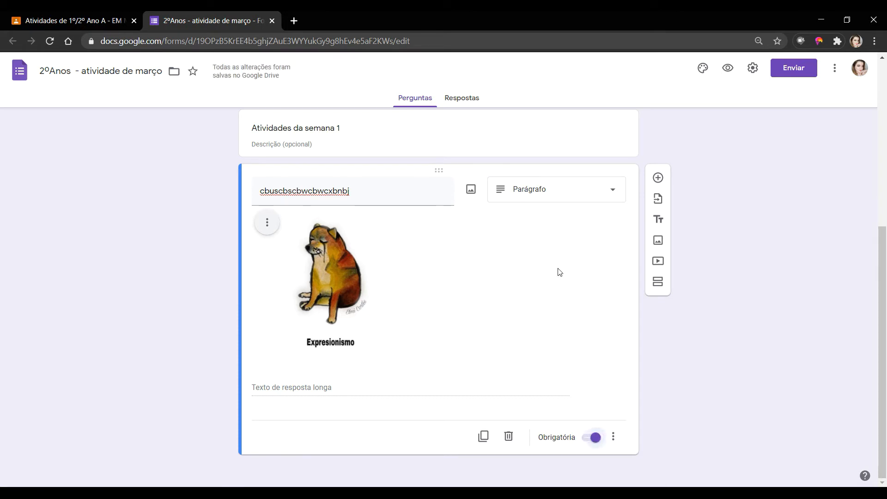
# - Add a question titled 'buscusvisbavibzbc' below the picture question and show its answer types
pyautogui.click(659, 178)
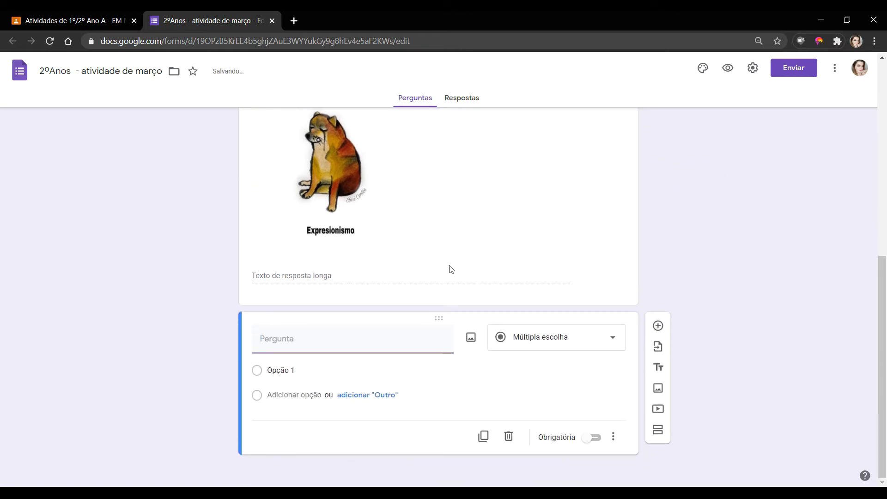
pyautogui.write('bu')
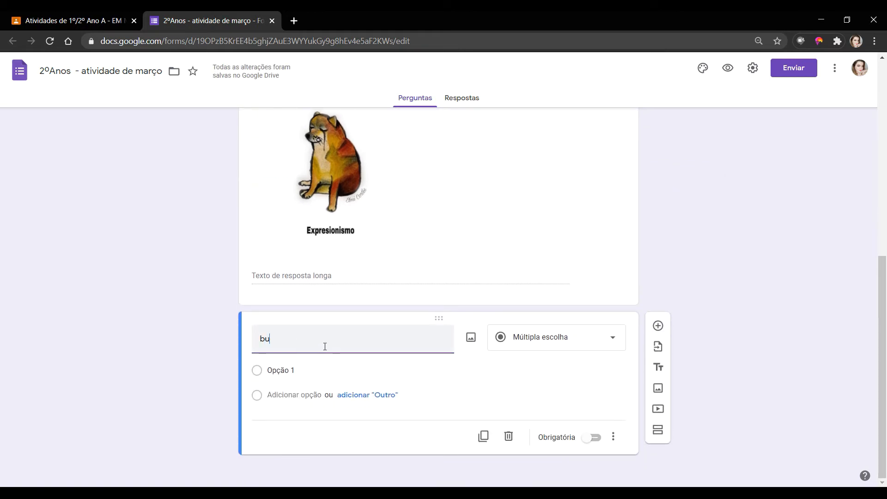
pyautogui.write('scusvisbavibzbc')
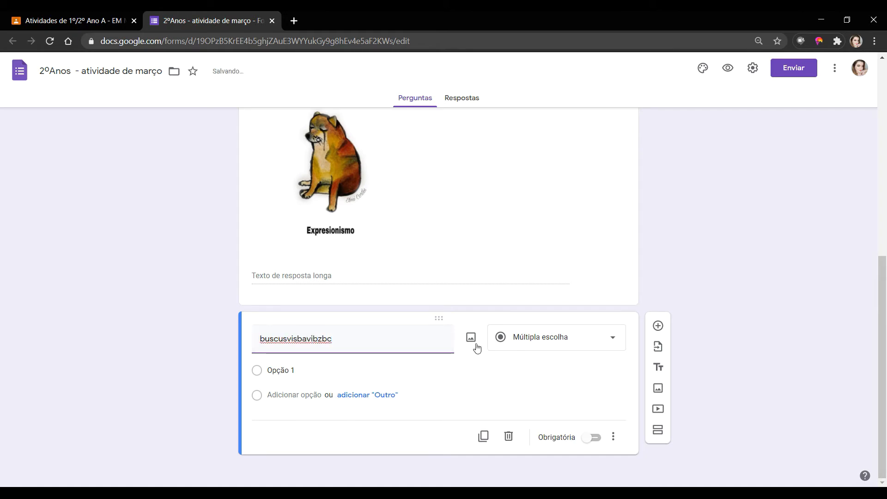
pyautogui.click(545, 340)
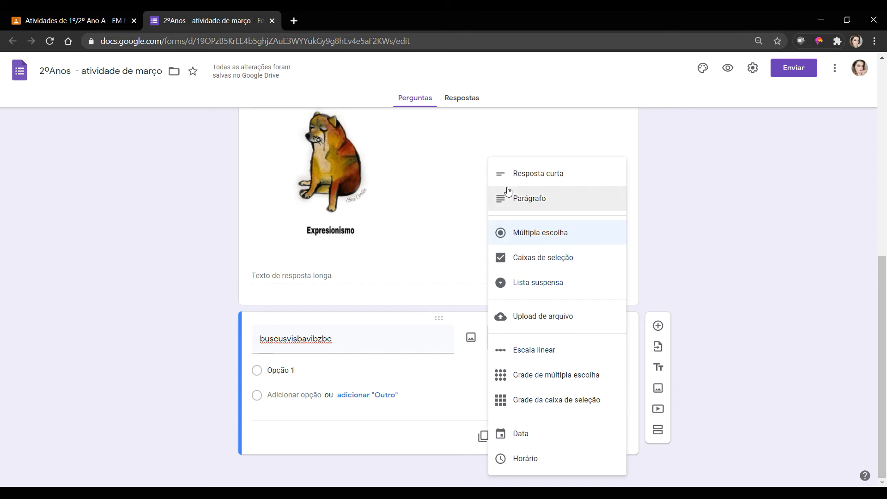
# - Make it a required Caixas de seleção question with Opção 1, 'jsvusvidb ibvib' and Opção 3
pyautogui.click(548, 258)
pyautogui.click(278, 371)
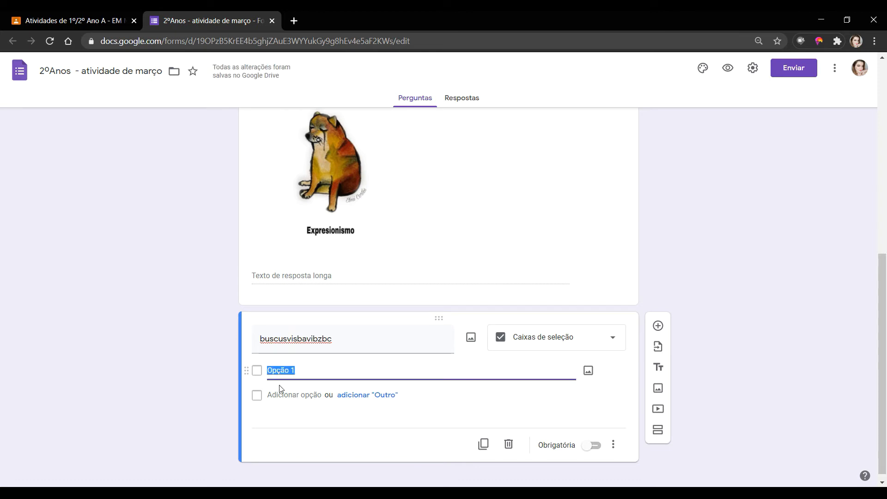
pyautogui.click(295, 395)
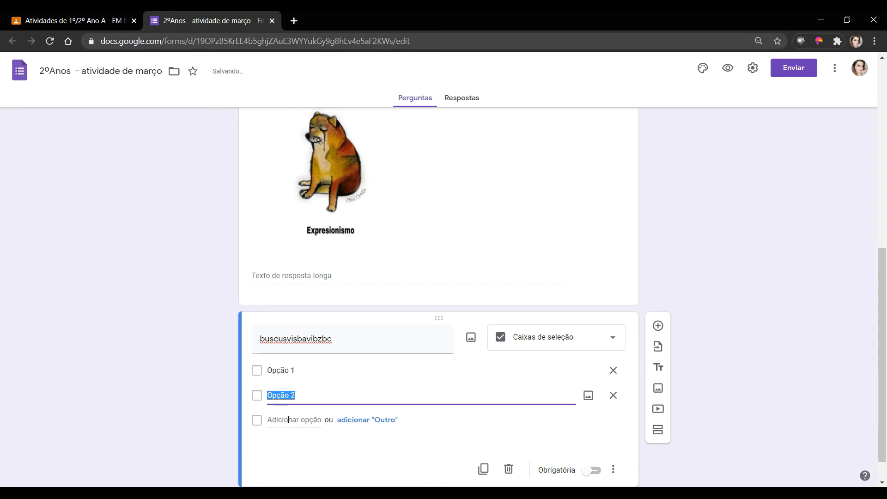
pyautogui.click(289, 419)
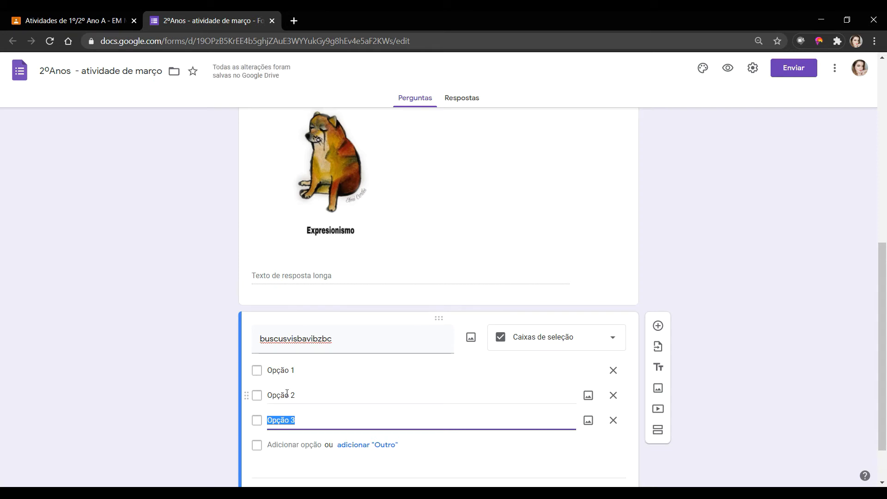
pyautogui.click(287, 392)
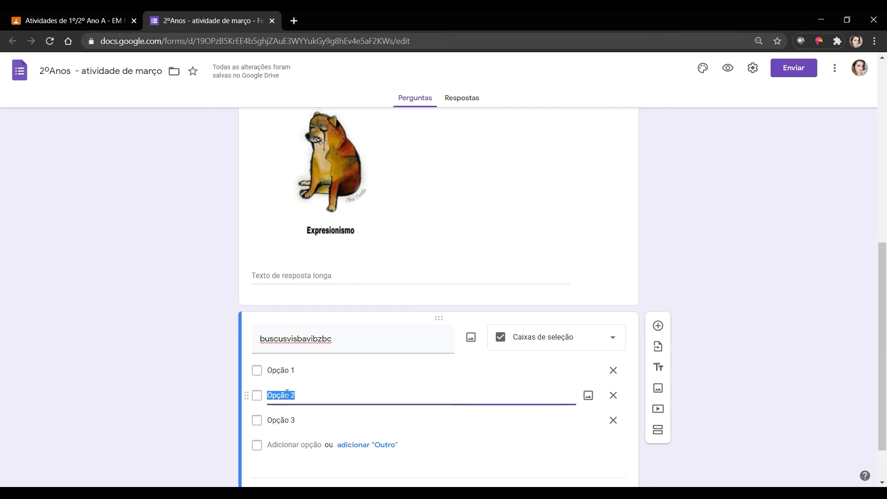
pyautogui.write('jsvusvidb ibvib')
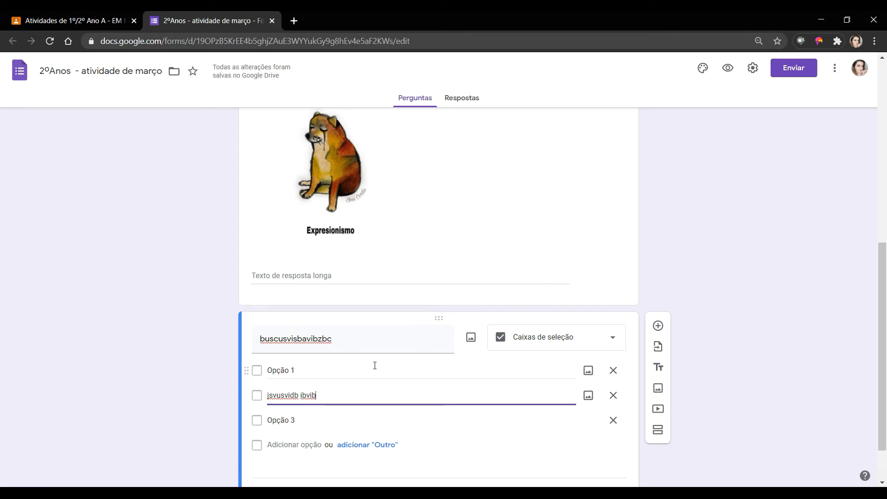
pyautogui.scroll(-1, 427, 351)
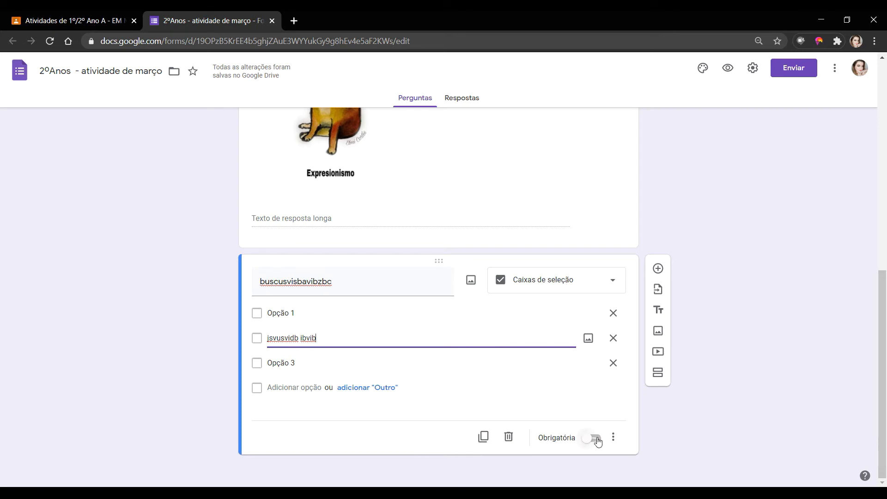
pyautogui.click(596, 439)
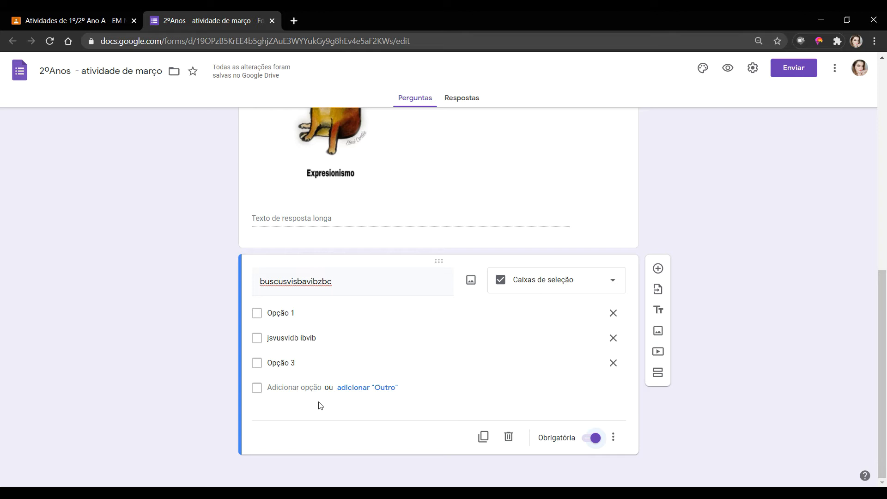
# - In the preview, enter a sample full name, choose class 2ºA and answer the dog question 'gfnsgrnrgn'
pyautogui.click(734, 69)
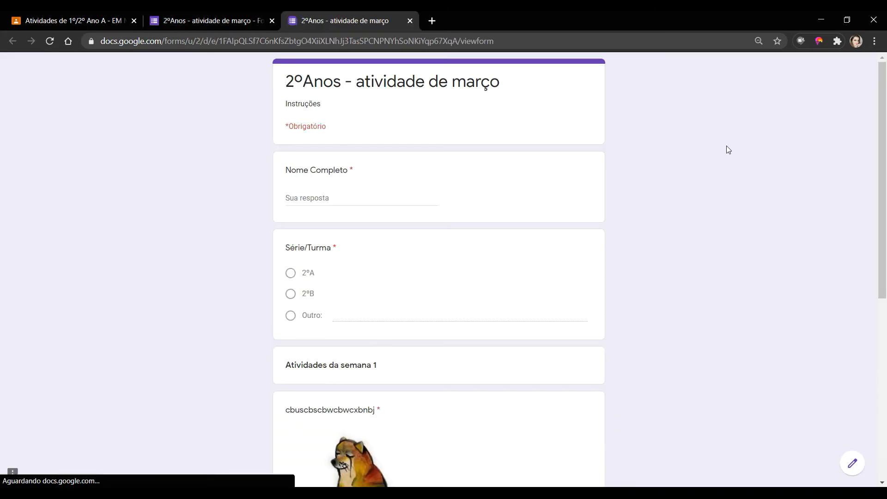
pyautogui.click(310, 199)
pyautogui.write('ghfgh')
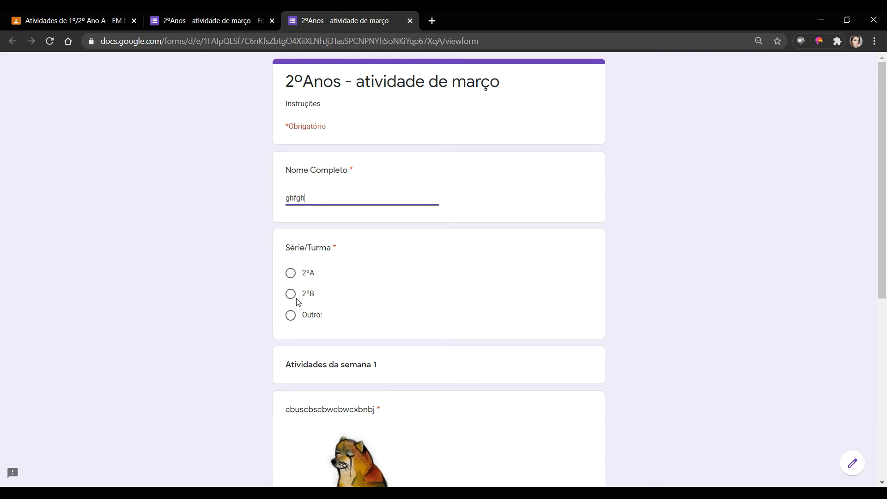
pyautogui.click(290, 273)
pyautogui.scroll(-6, 367, 306)
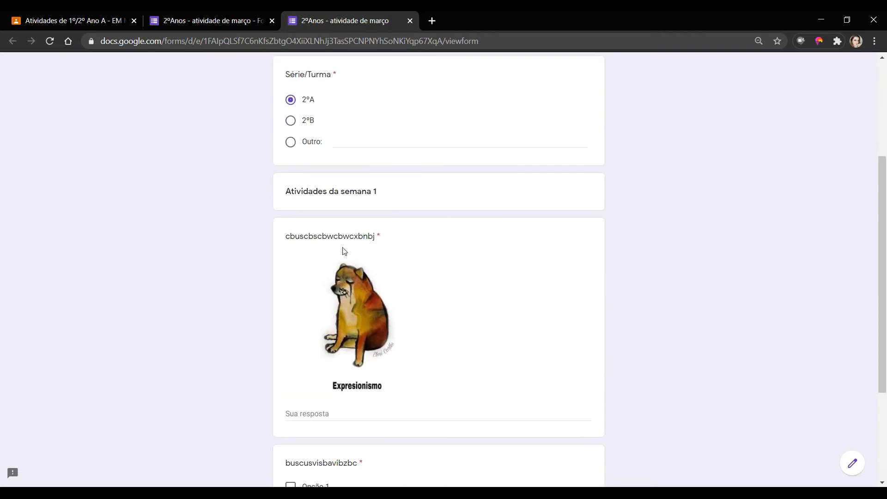
pyautogui.click(318, 298)
pyautogui.write('gfnsgrnrgn')
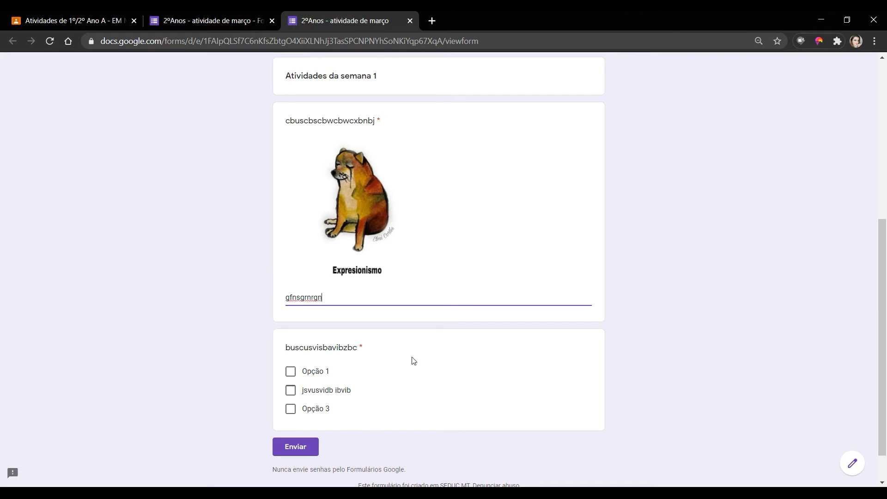
# - Tick all three checkbox options, then close the preview and leave the page
pyautogui.scroll(-1, 414, 361)
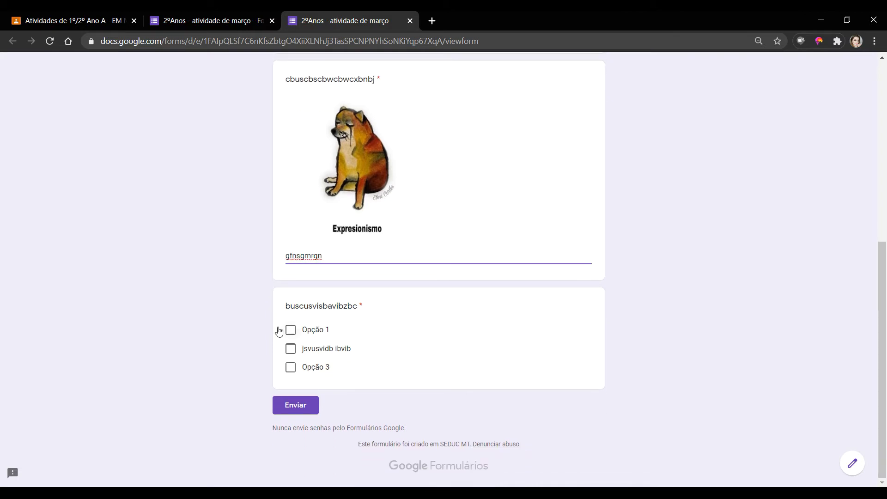
pyautogui.click(290, 330)
pyautogui.click(290, 348)
pyautogui.click(292, 366)
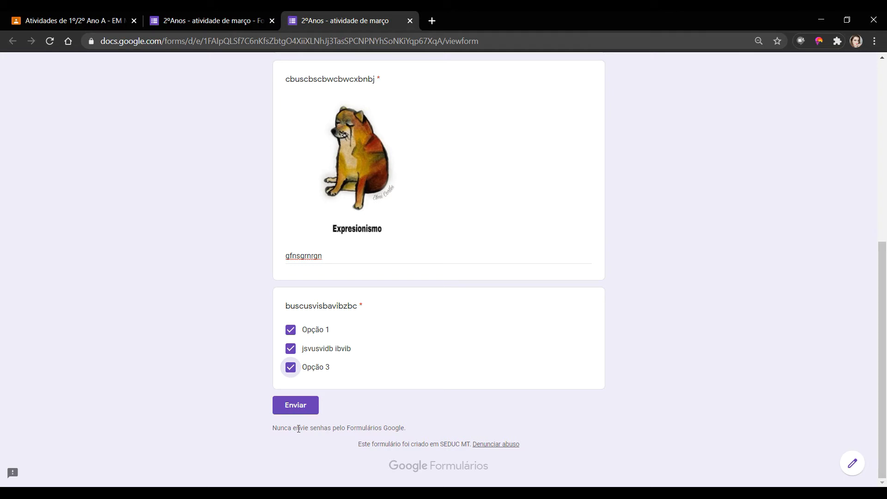
pyautogui.scroll(7, 535, 318)
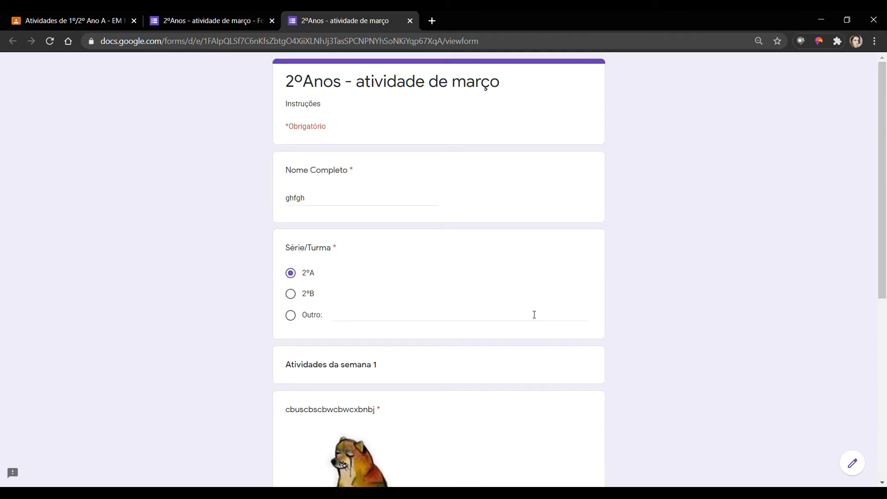
pyautogui.click(409, 22)
pyautogui.click(489, 104)
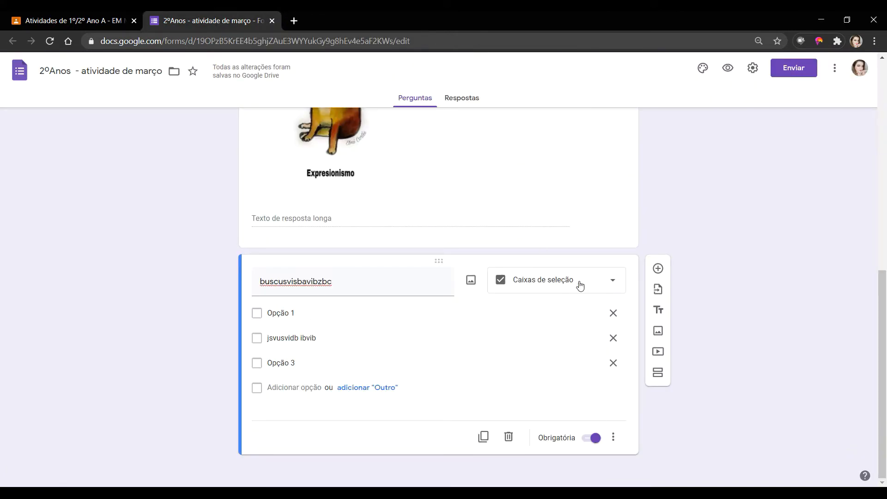
# - Add a question titled 'ondvfv fisdbv' and make it a 1-to-5 Escala linear
pyautogui.click(659, 269)
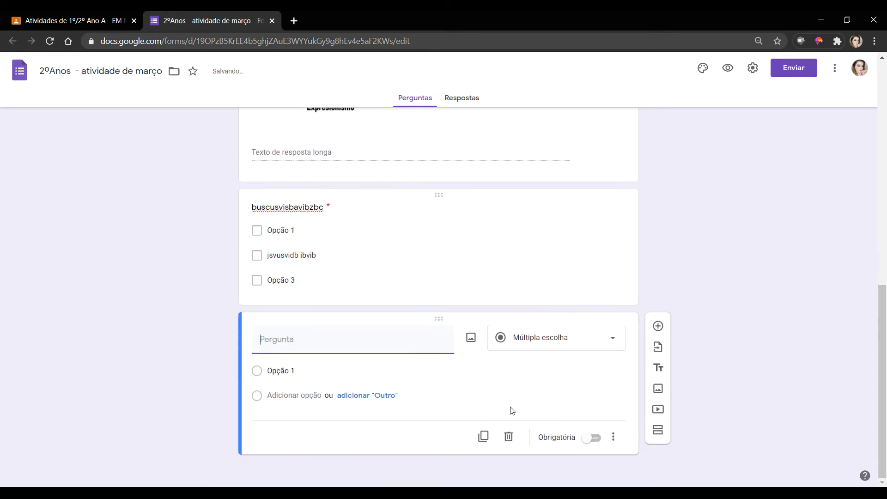
pyautogui.write('ondvfv fisdbv')
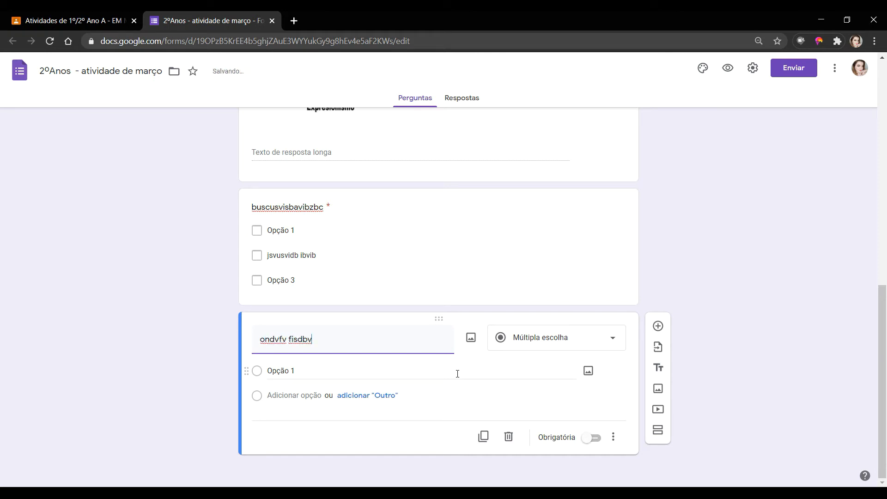
pyautogui.click(564, 337)
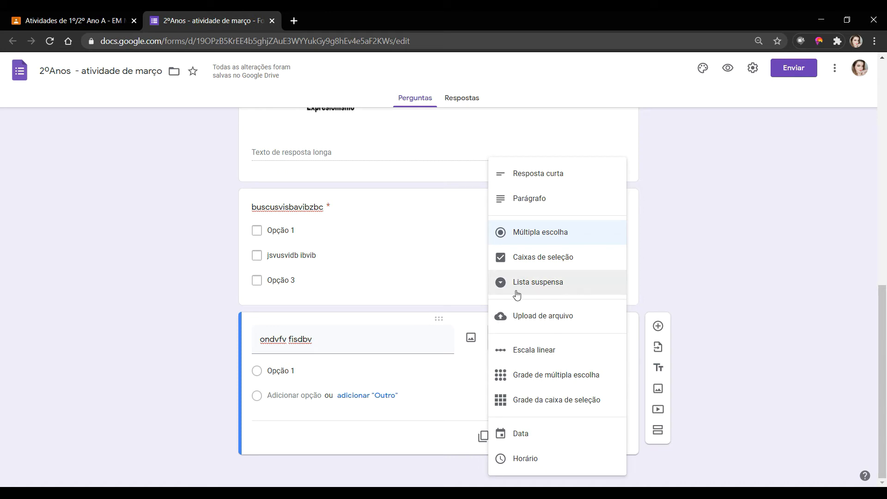
pyautogui.click(537, 355)
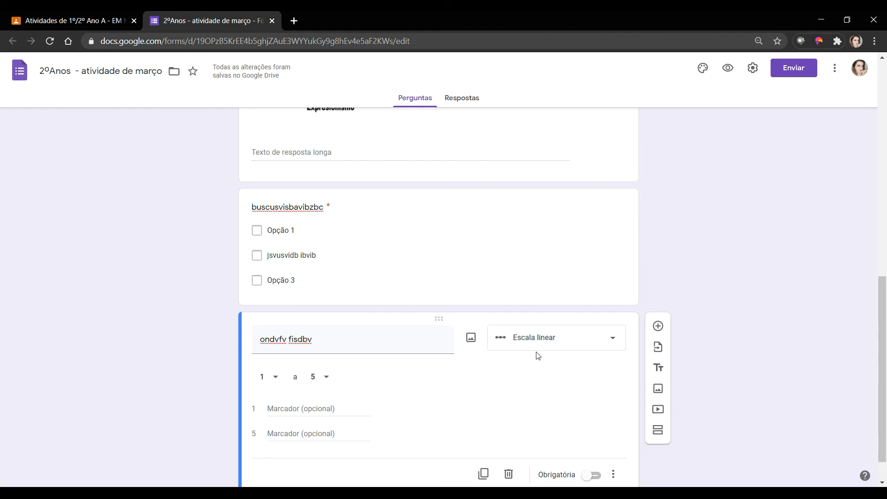
# - Keep the 1-to-5 range and label the ends 'nao gosto de boolo' and 'amo bolo'
pyautogui.click(271, 379)
pyautogui.click(272, 379)
pyautogui.click(326, 379)
pyautogui.click(323, 337)
pyautogui.click(301, 408)
pyautogui.write('nao gosto de boo')
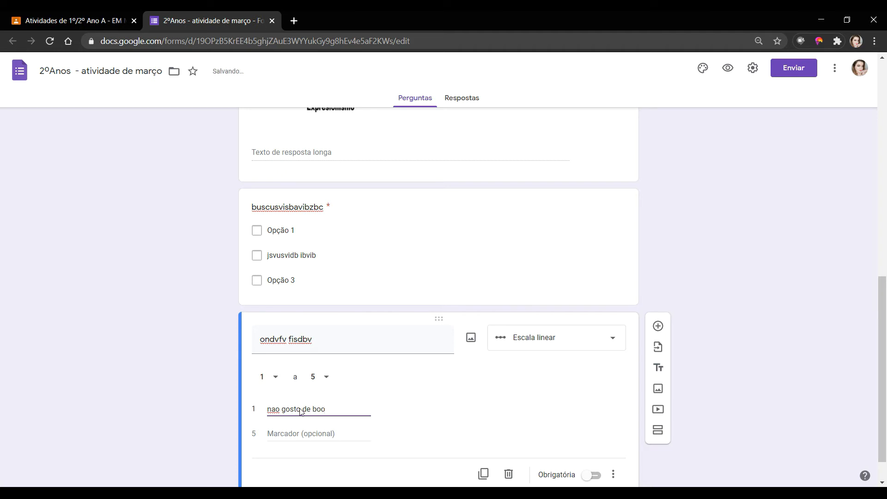
pyautogui.press('BackSpace')
pyautogui.write('lo')
pyautogui.click(286, 435)
pyautogui.write('amo bolo')
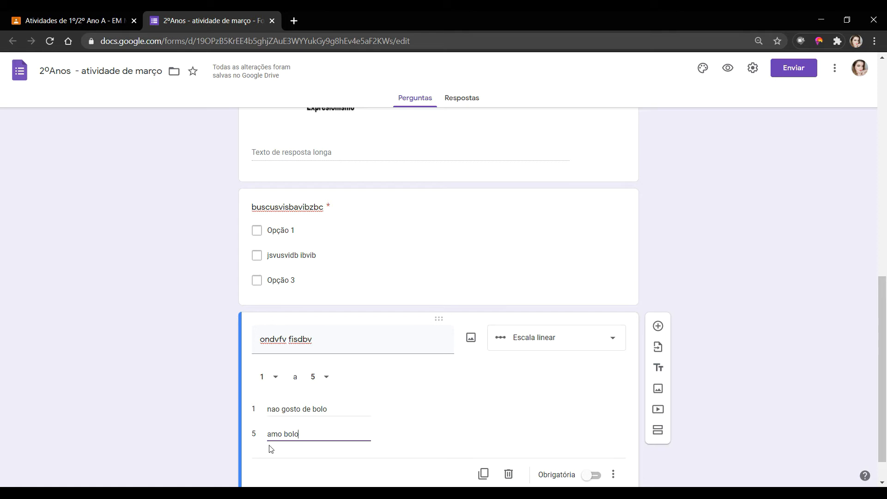
# - Recheck the 1 and 5 range values and leave the scale question required
pyautogui.click(281, 377)
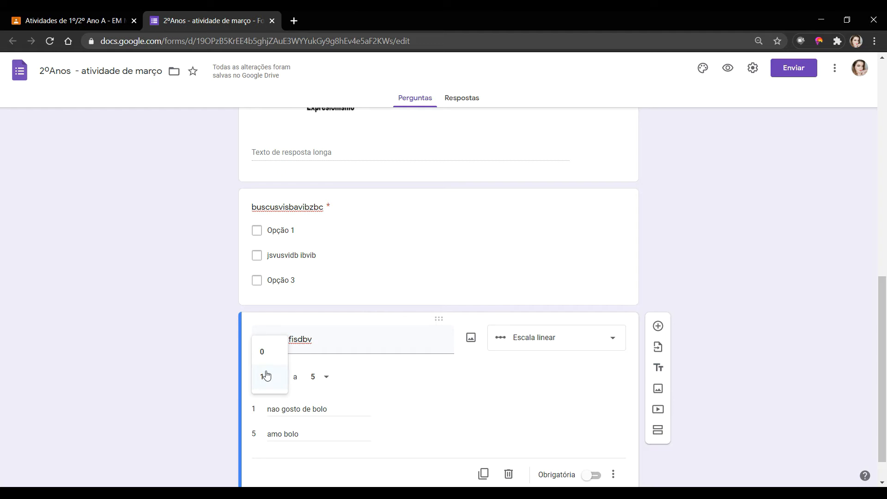
pyautogui.click(266, 378)
pyautogui.click(326, 376)
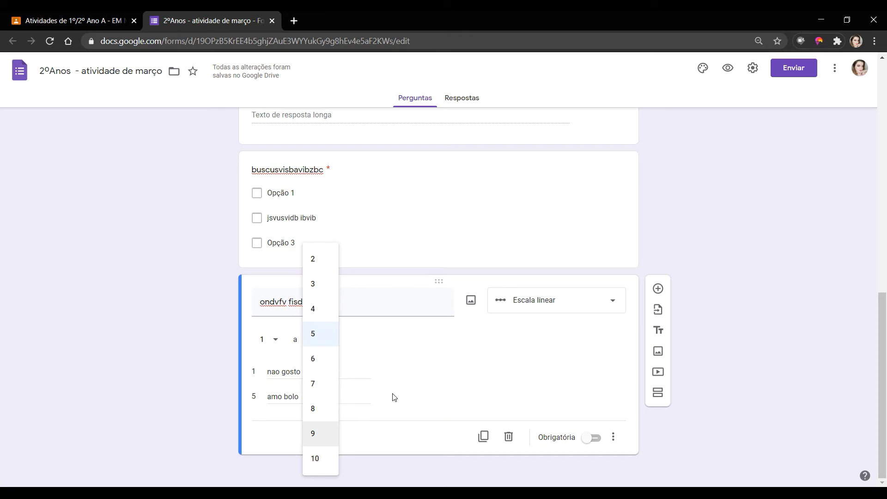
pyautogui.click(317, 340)
pyautogui.click(317, 340)
pyautogui.click(314, 342)
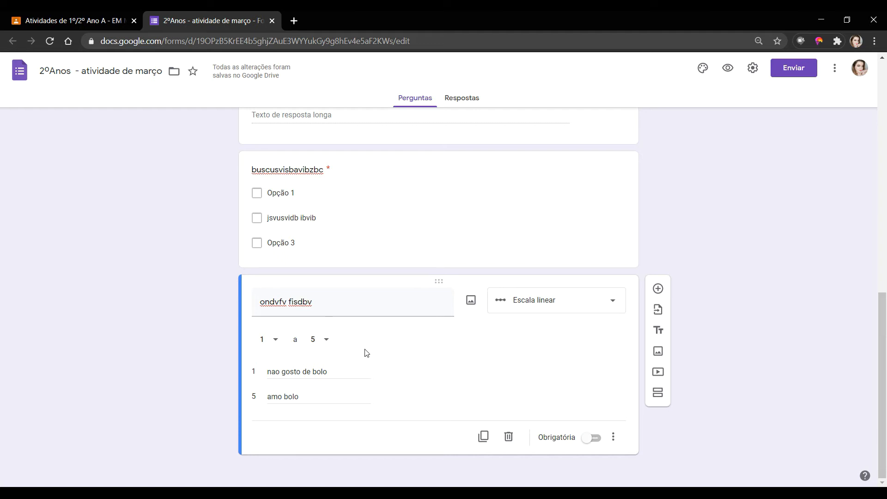
pyautogui.click(589, 443)
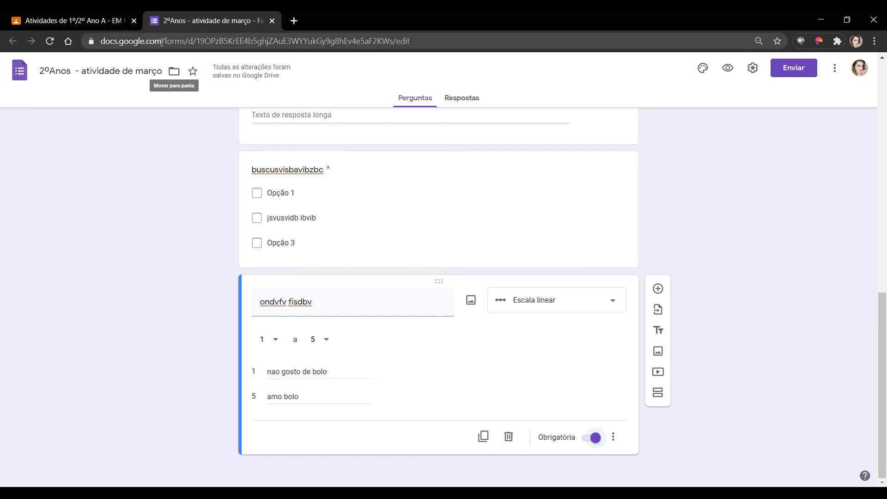
pyautogui.moveTo(239, 71)
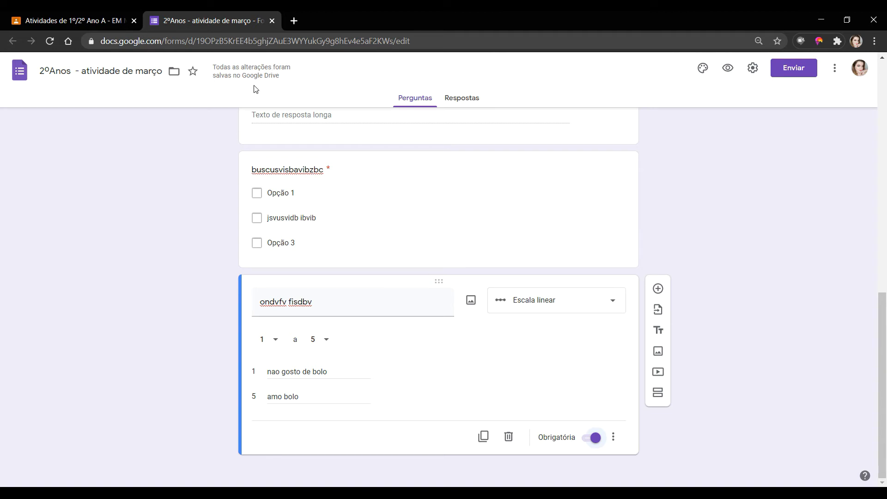
pyautogui.click(595, 442)
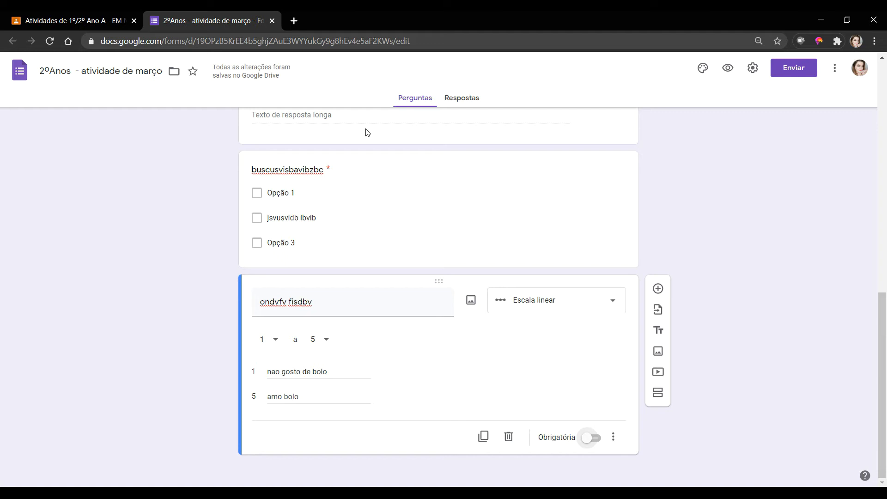
pyautogui.click(593, 442)
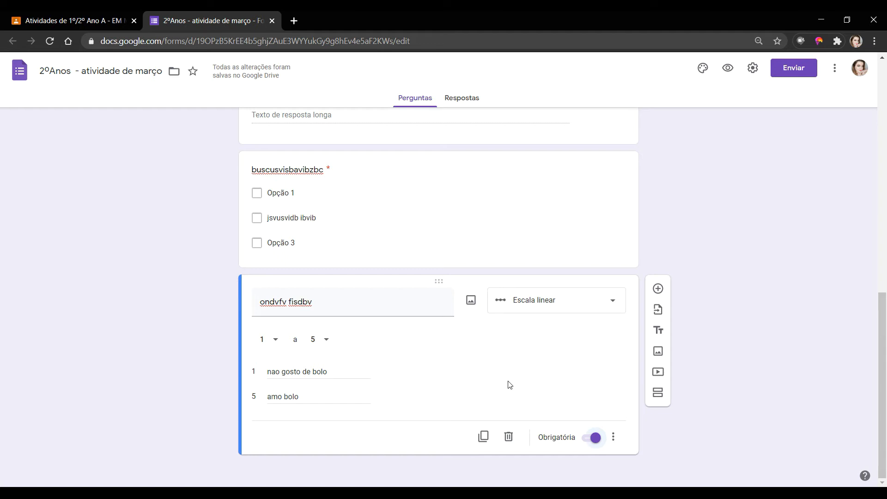
# - Insert the ogrito-cke Scream painting image from the computer below the scale question
pyautogui.click(658, 352)
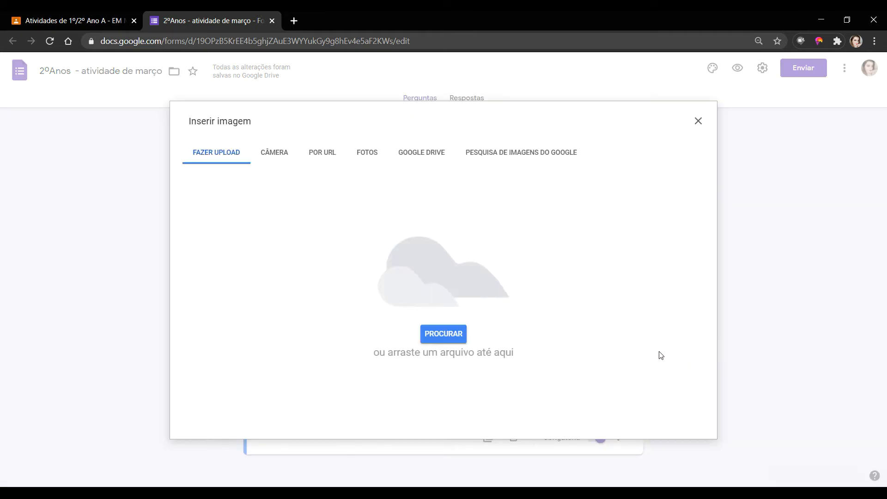
pyautogui.click(444, 336)
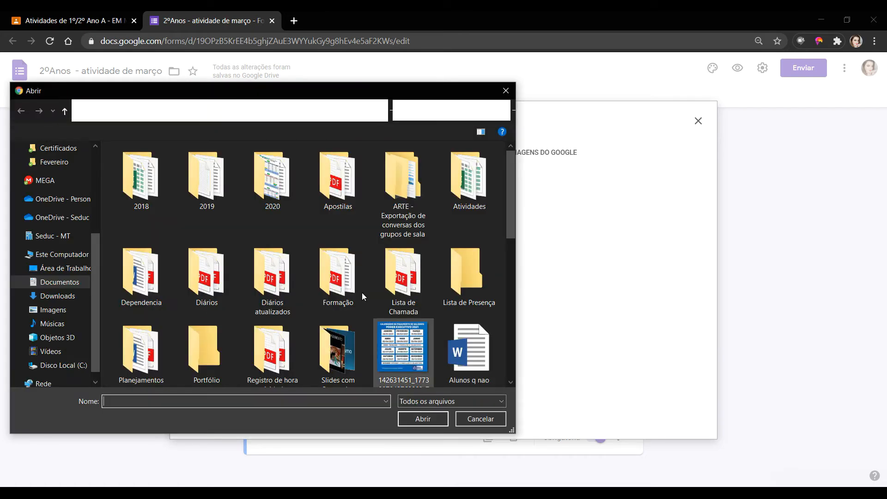
pyautogui.scroll(-5, 355, 297)
pyautogui.scroll(1, 355, 298)
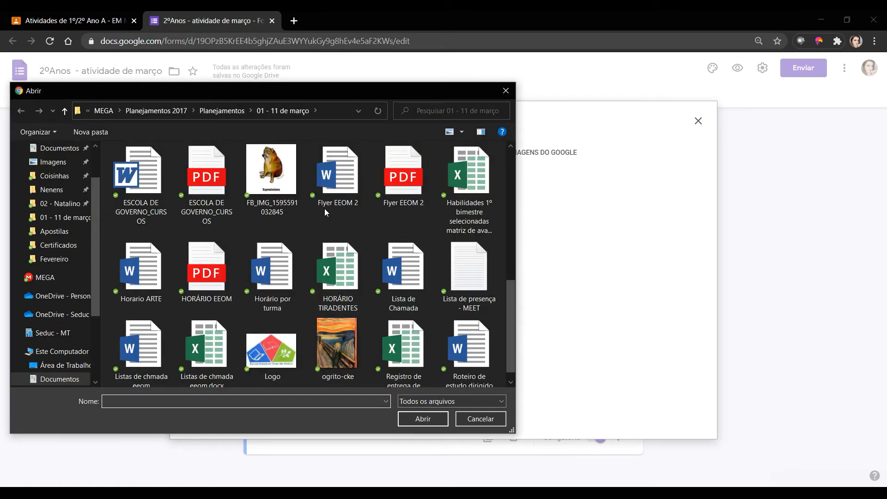
pyautogui.click(338, 343)
pyautogui.click(422, 419)
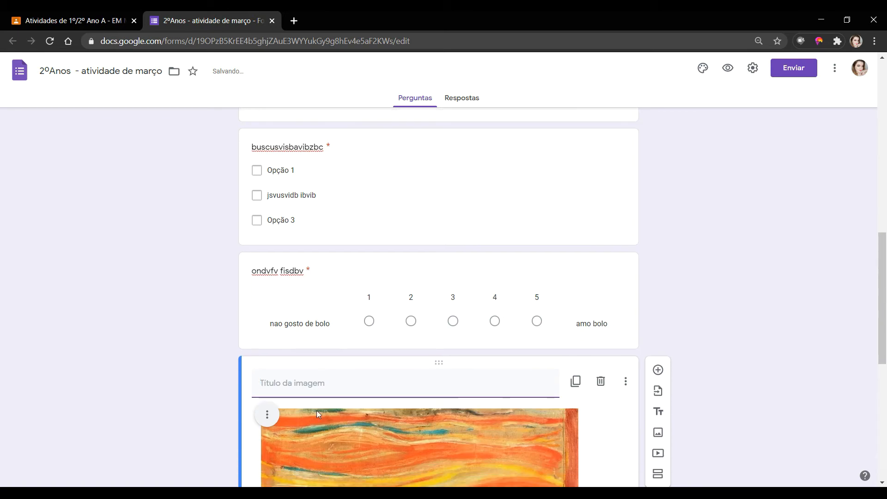
# - Scroll past the linear-scale question and select the Scream image item
pyautogui.scroll(-10, 506, 389)
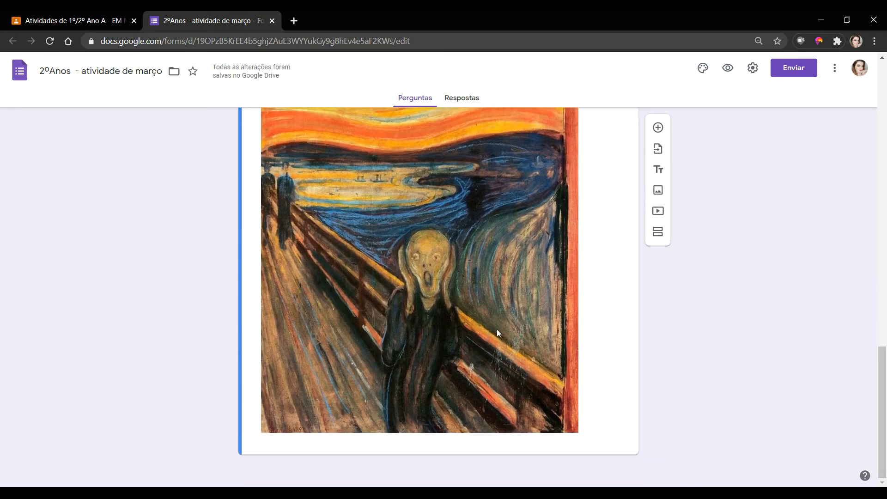
pyautogui.scroll(3, 572, 321)
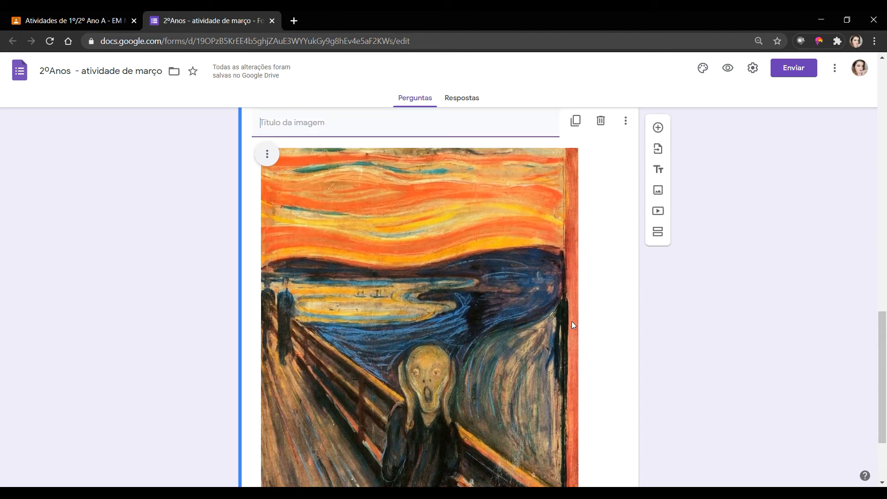
pyautogui.scroll(6, 572, 324)
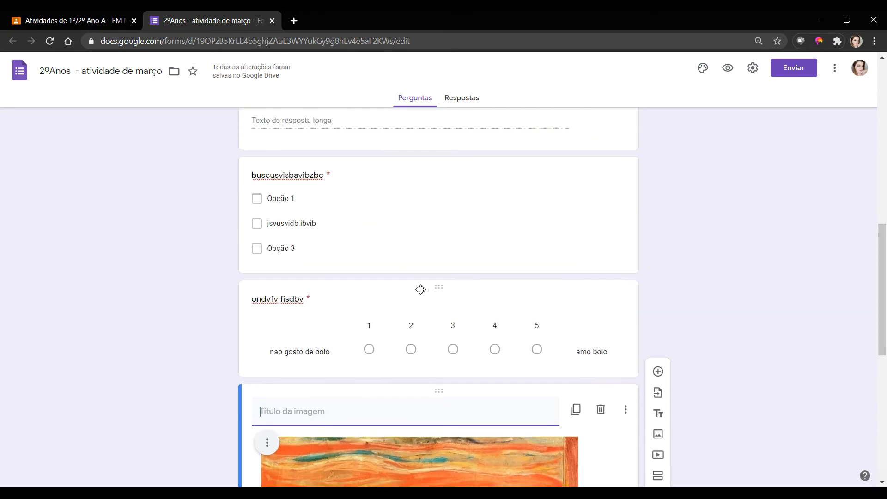
pyautogui.click(344, 307)
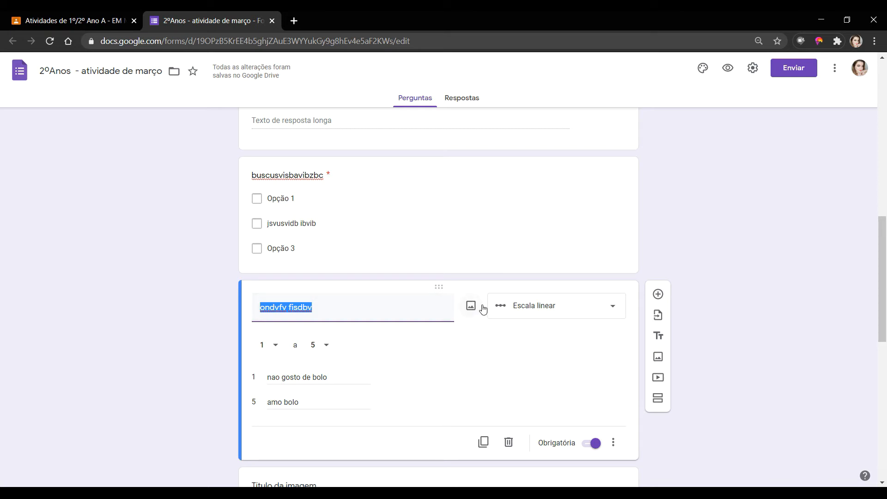
pyautogui.scroll(-5, 483, 311)
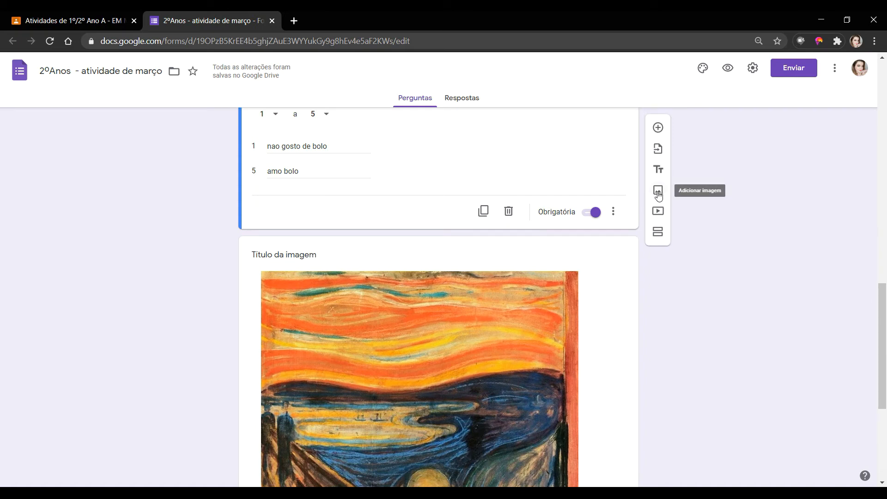
pyautogui.scroll(10, 554, 228)
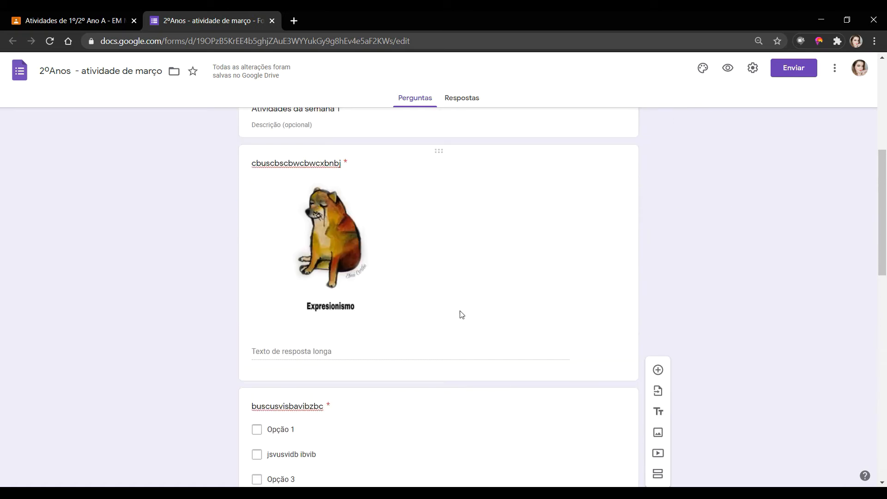
pyautogui.scroll(6, 383, 268)
pyautogui.scroll(-1, 323, 332)
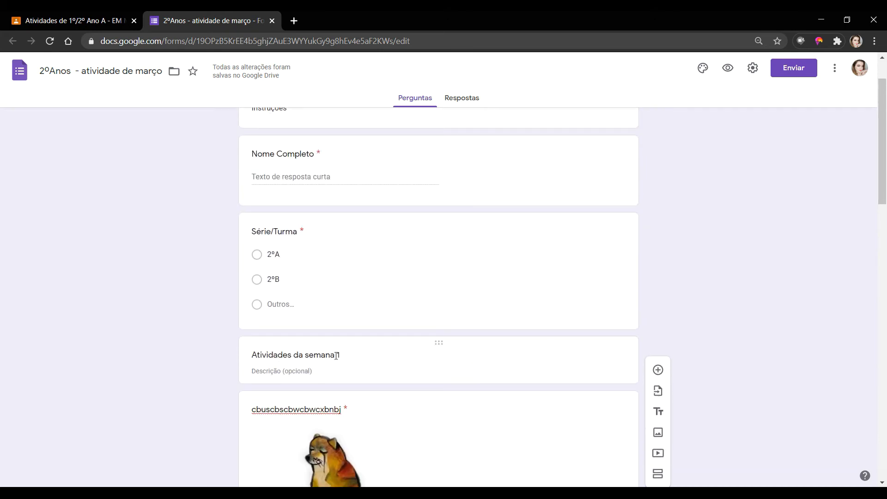
pyautogui.scroll(-15, 424, 381)
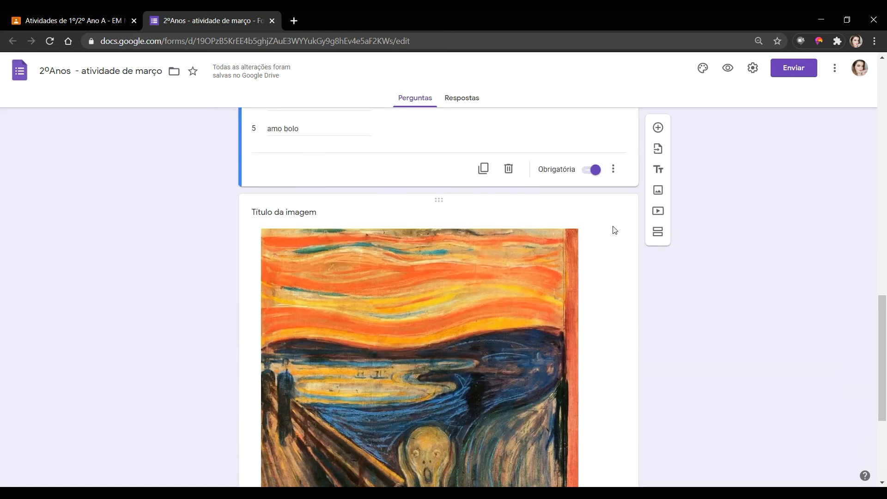
pyautogui.scroll(-5, 592, 338)
pyautogui.click(583, 408)
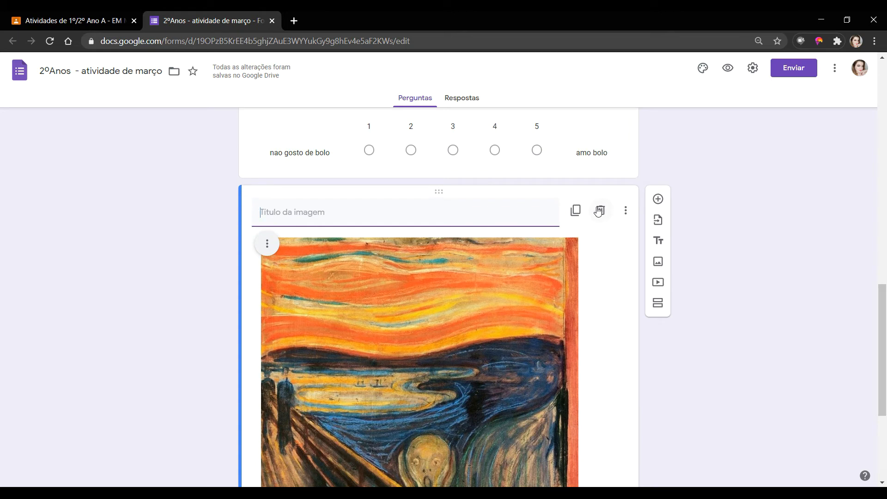
# - Delete the Scream image and add a question titled 'WCIUDWBVIWDBVI' after the scale question
pyautogui.click(599, 210)
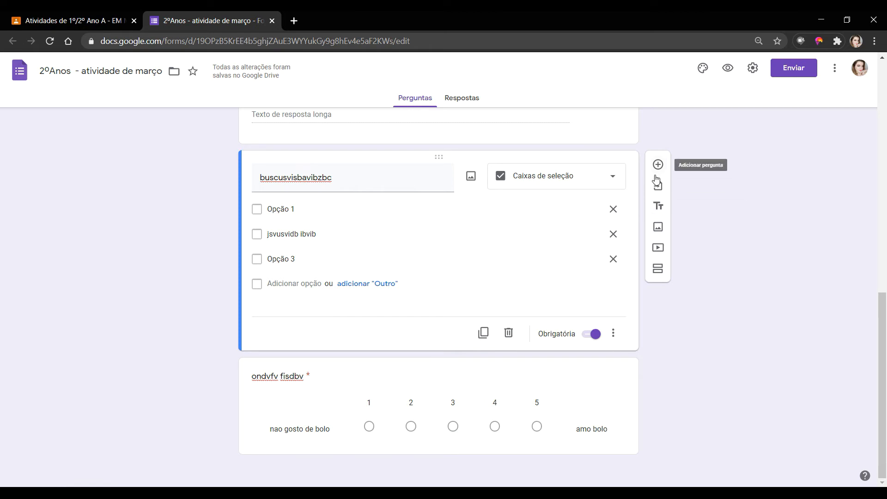
pyautogui.click(612, 369)
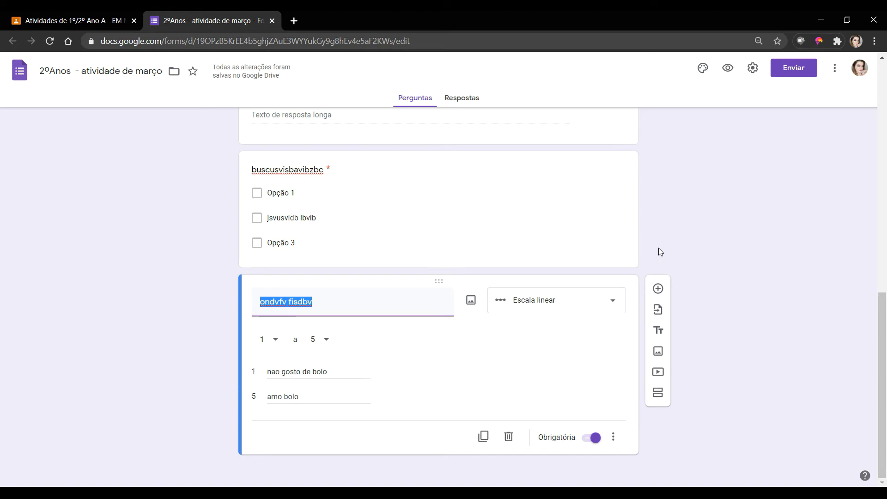
pyautogui.click(658, 289)
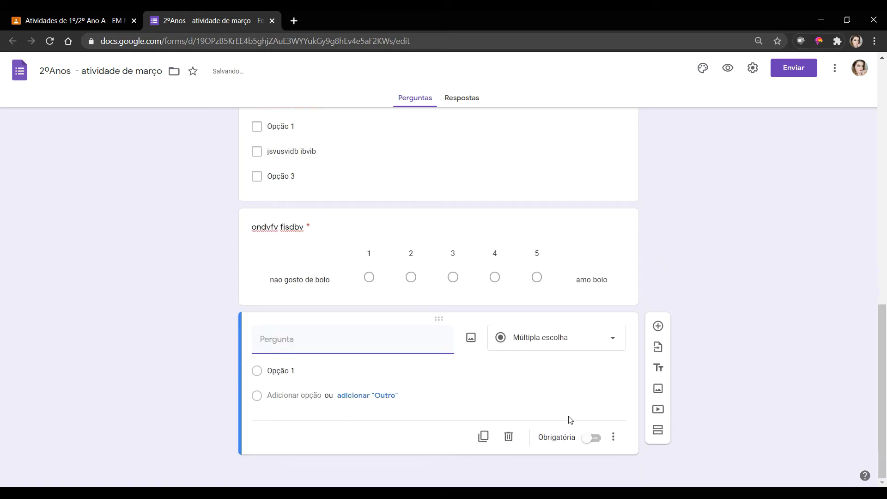
pyautogui.write('WCIUDWBVIWDBVI')
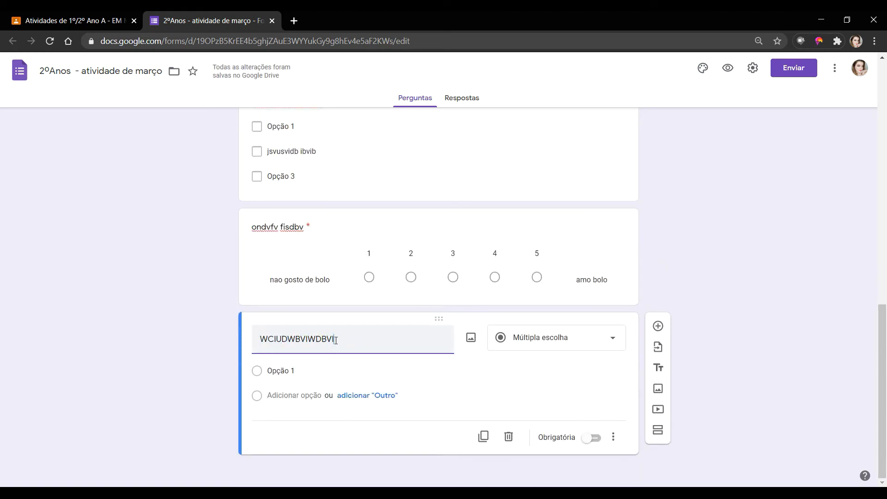
pyautogui.click(580, 347)
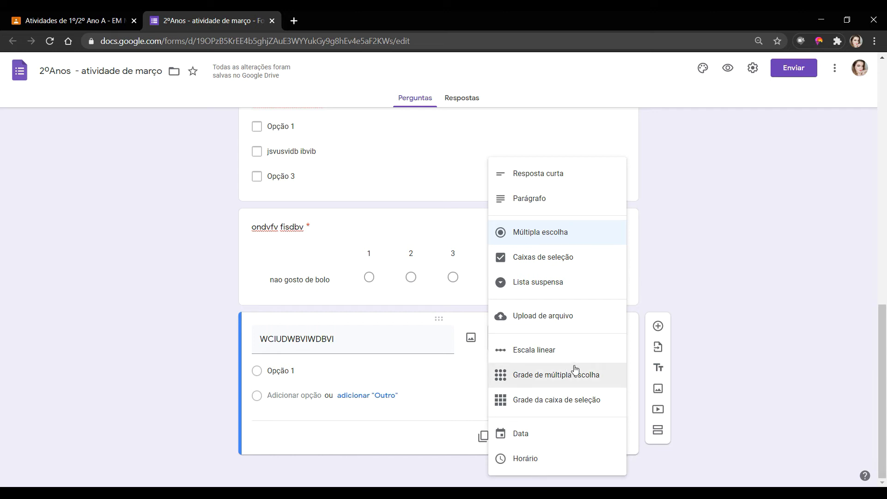
pyautogui.click(578, 327)
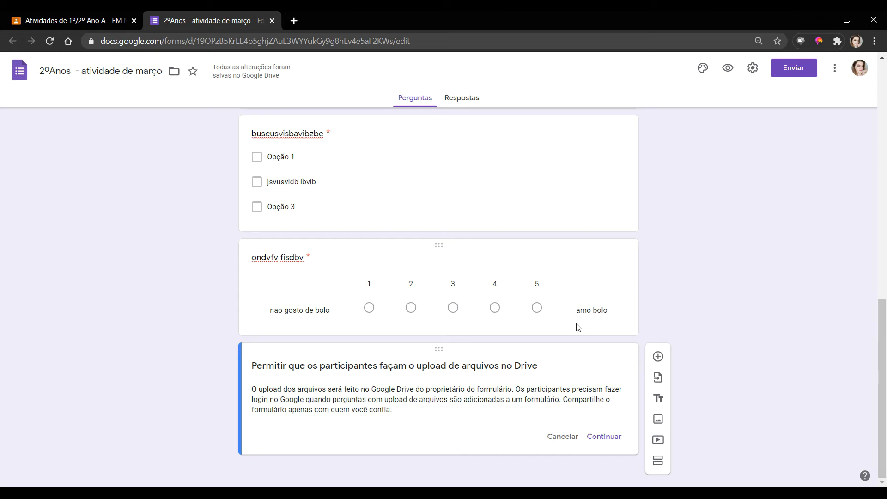
pyautogui.click(557, 438)
pyautogui.scroll(-1, 564, 414)
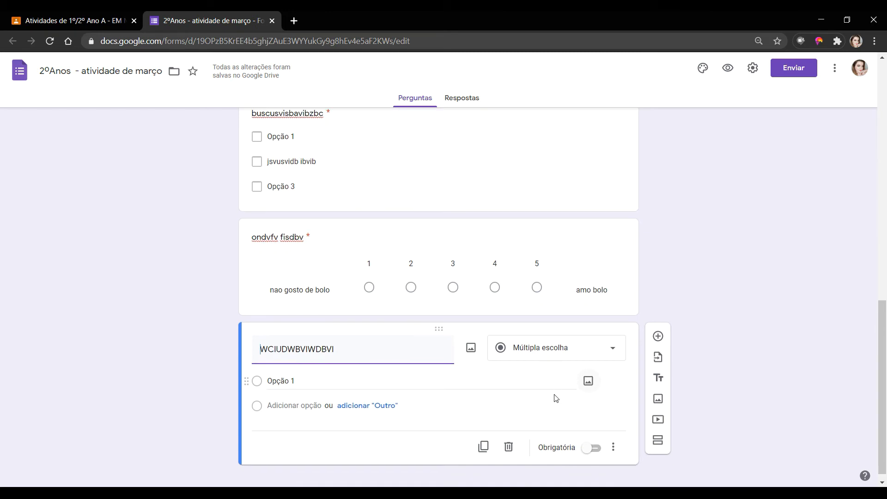
pyautogui.click(618, 347)
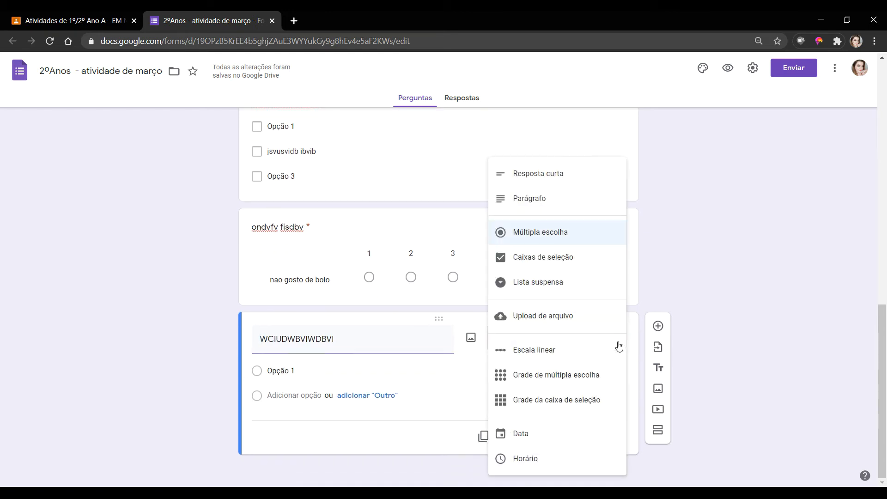
# - Make WCIUDWBVIWDBVI an Upload de arquivo question, accepting the Drive upload notice
pyautogui.click(557, 316)
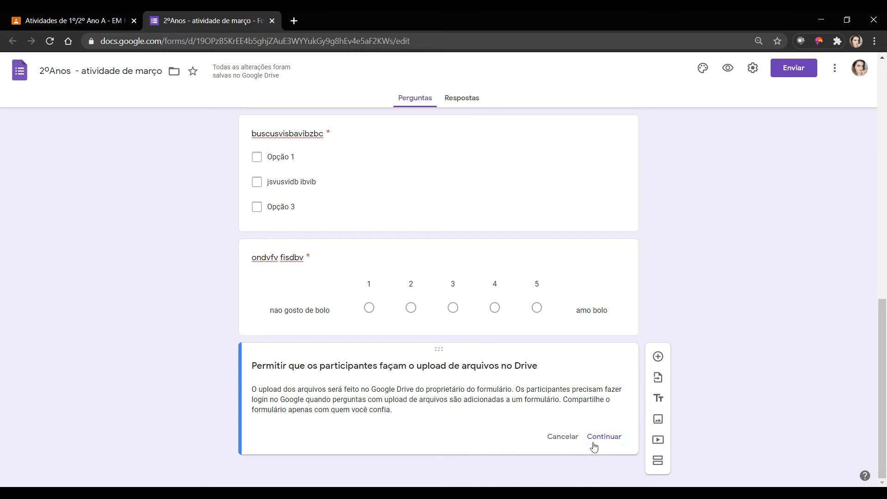
pyautogui.click(613, 442)
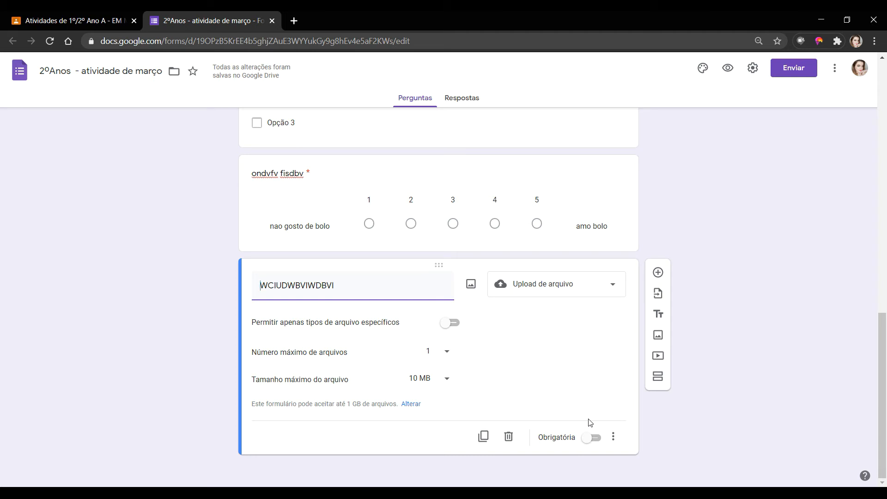
# - Restrict the upload question to Documento, PDF and Imagem file types
pyautogui.click(446, 326)
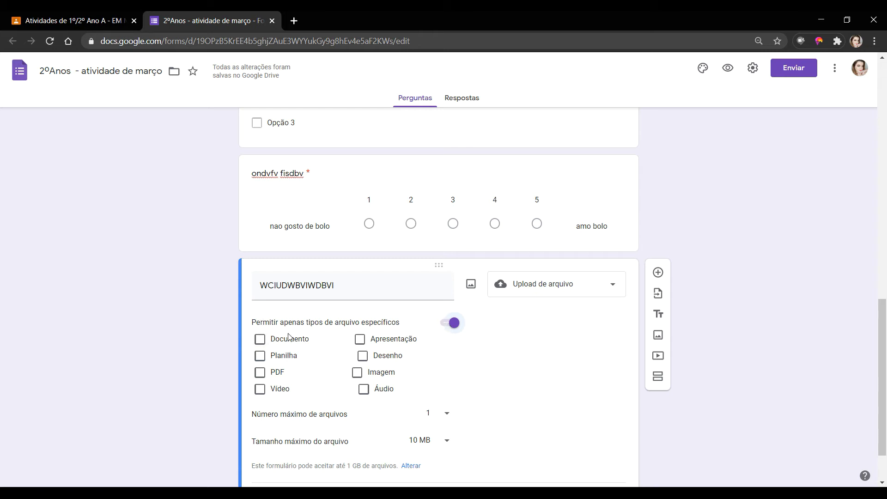
pyautogui.click(260, 340)
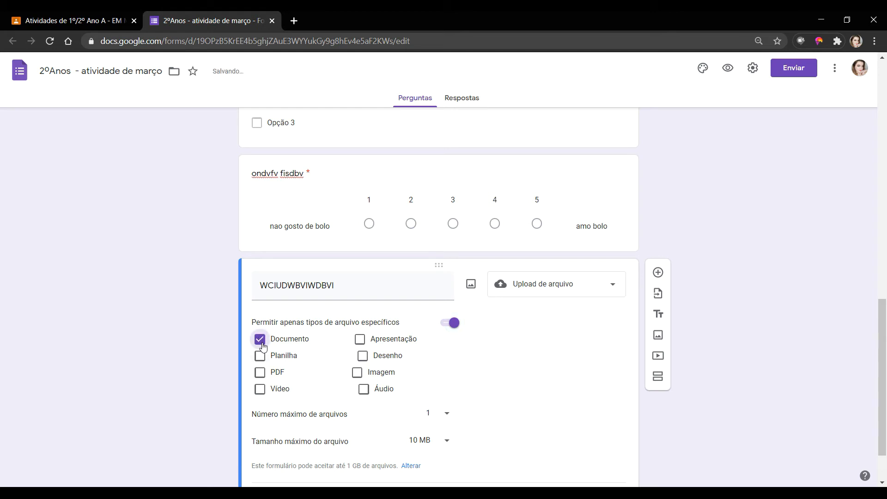
pyautogui.click(261, 373)
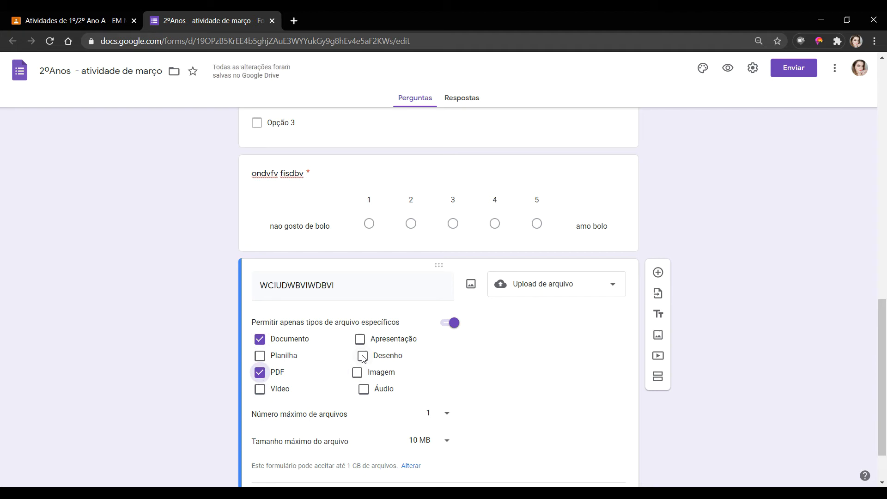
pyautogui.click(381, 373)
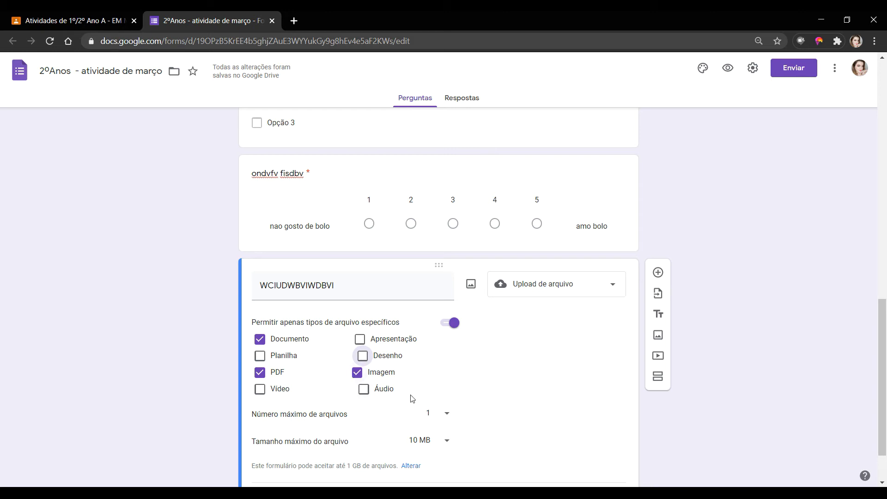
# - Keep the maximum at 1 file and make the upload question required (Obrigatória)
pyautogui.scroll(-2, 327, 353)
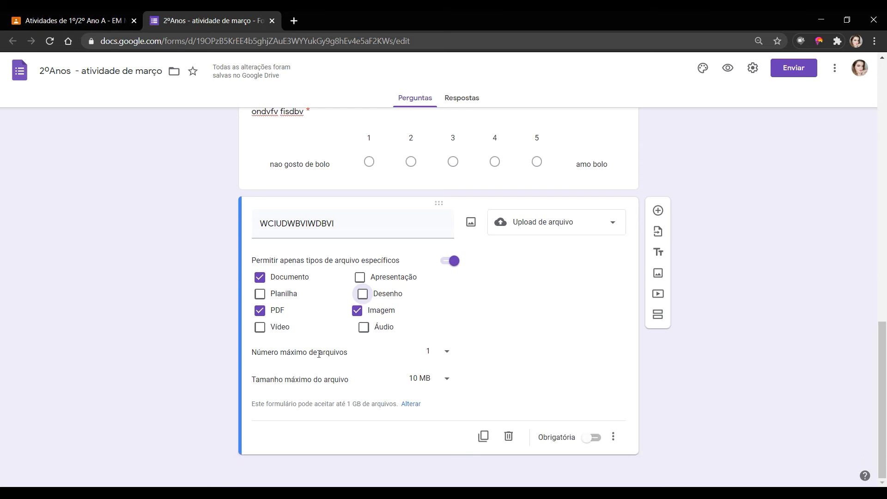
pyautogui.click(448, 353)
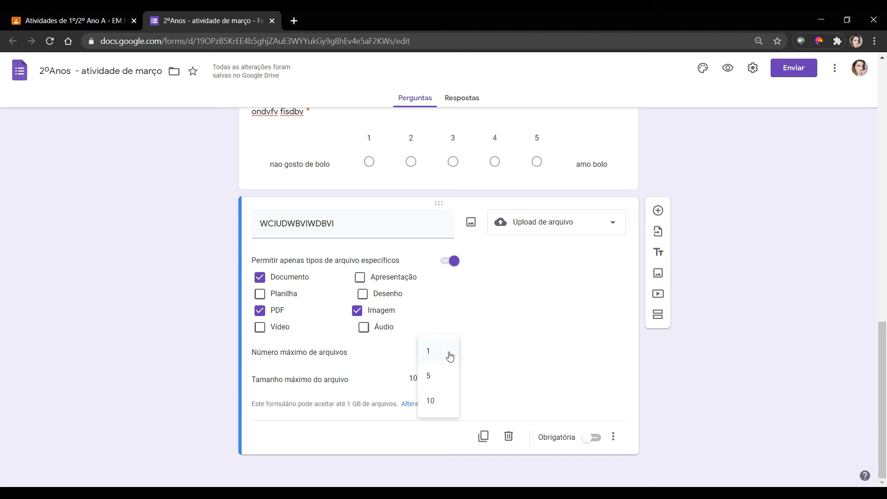
pyautogui.click(450, 356)
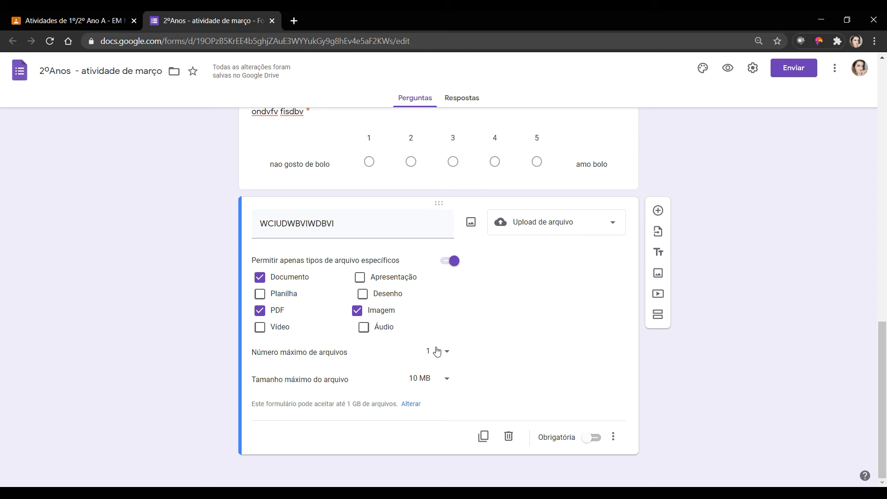
pyautogui.click(593, 438)
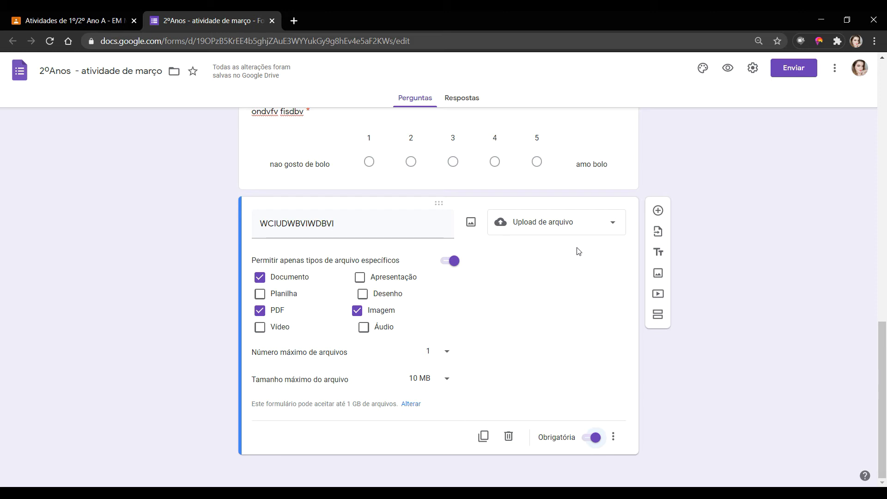
pyautogui.scroll(1, 582, 276)
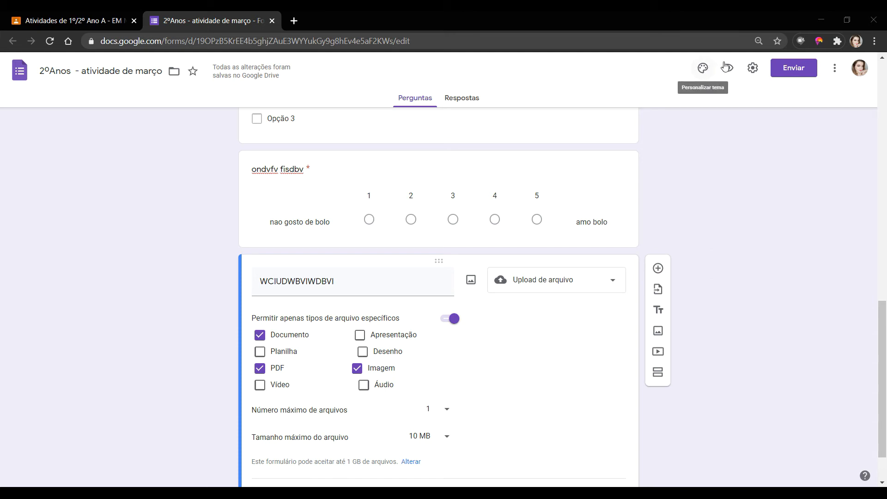
# - Set the theme colour to orange-red (Laranja-avermelhado) and bring up the header image chooser
pyautogui.click(702, 72)
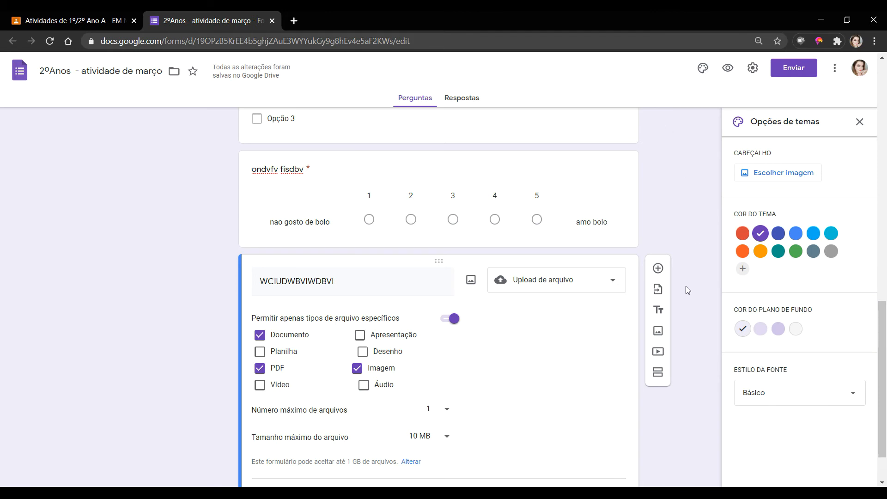
pyautogui.click(741, 234)
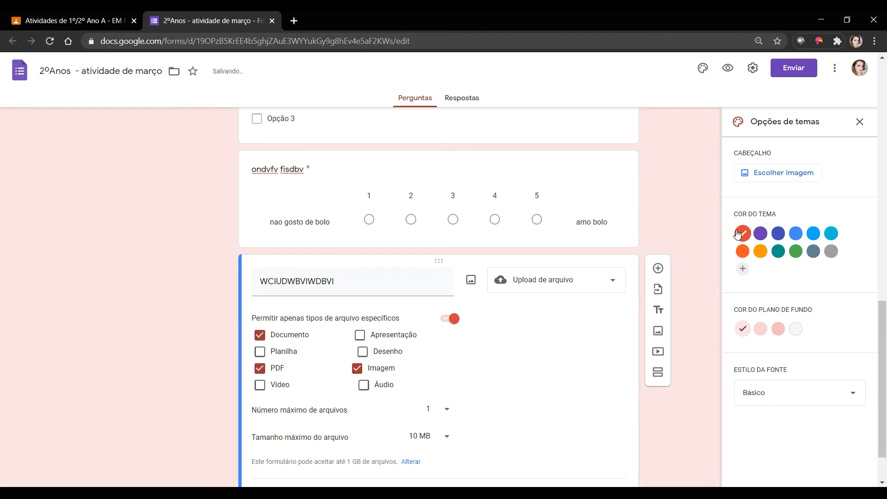
pyautogui.click(778, 253)
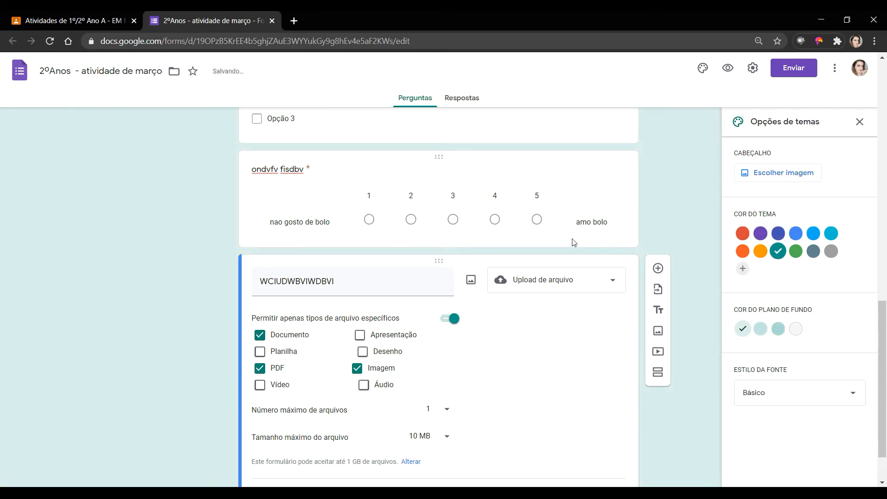
pyautogui.scroll(15, 577, 242)
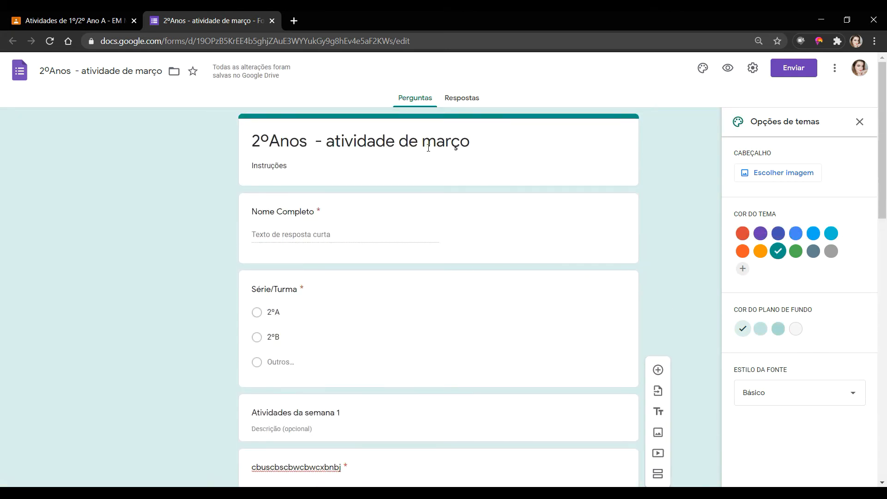
pyautogui.click(743, 251)
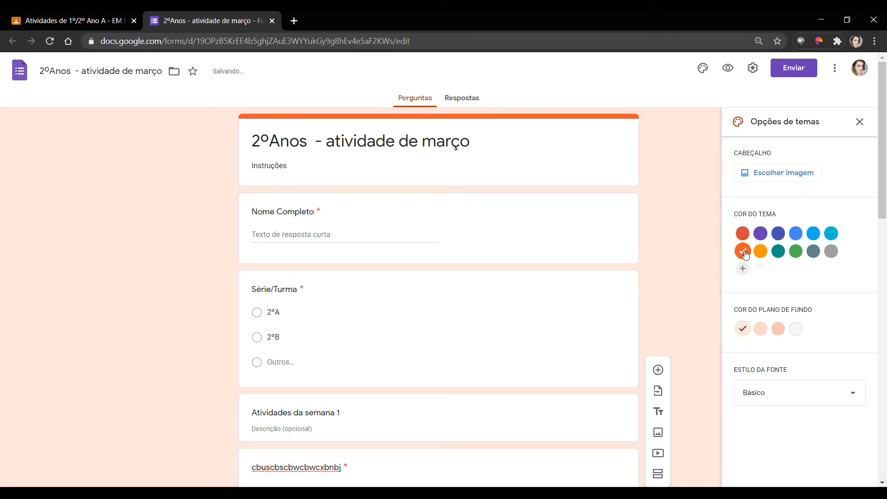
pyautogui.click(779, 173)
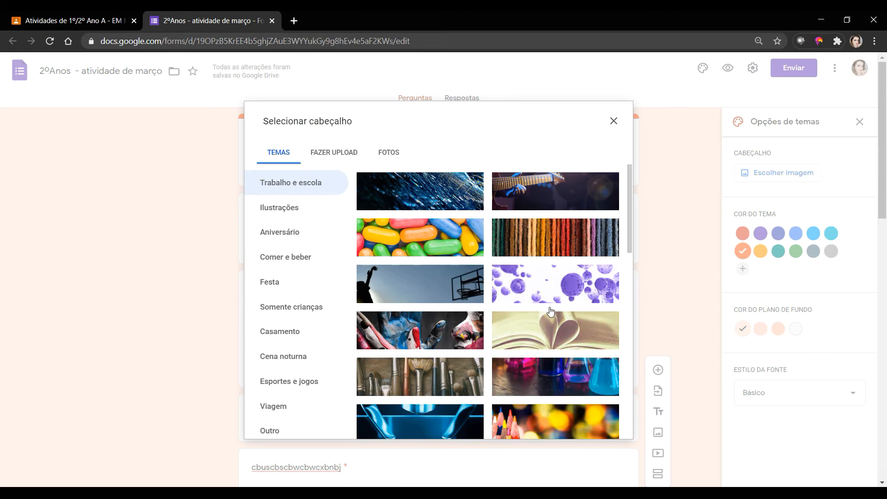
# - Insert the colored-pencils photo from the Temas gallery as the form header
pyautogui.scroll(-4, 550, 310)
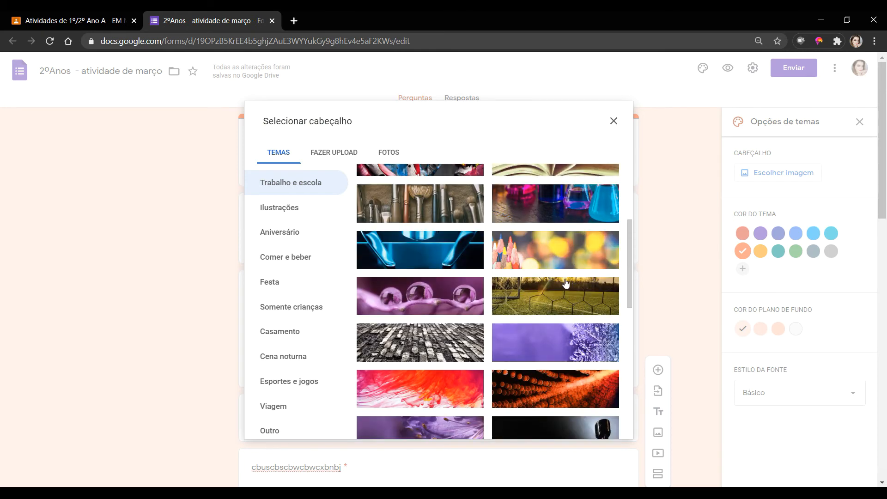
pyautogui.click(559, 260)
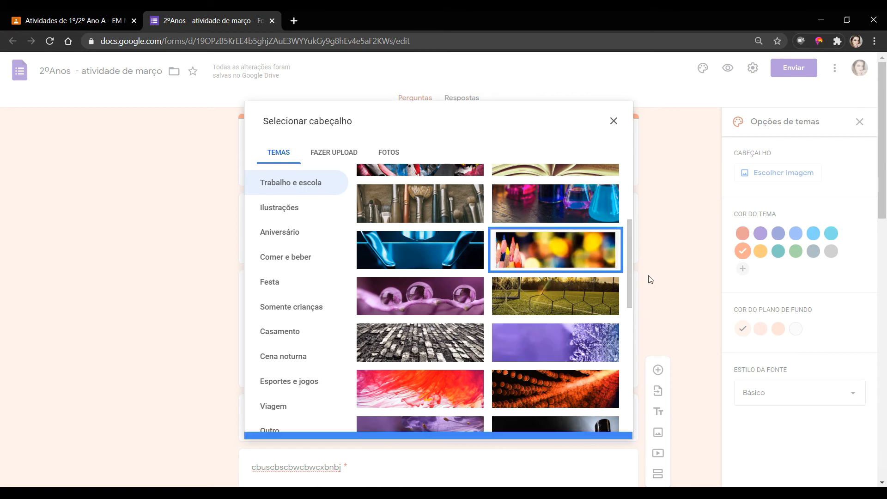
pyautogui.click(605, 425)
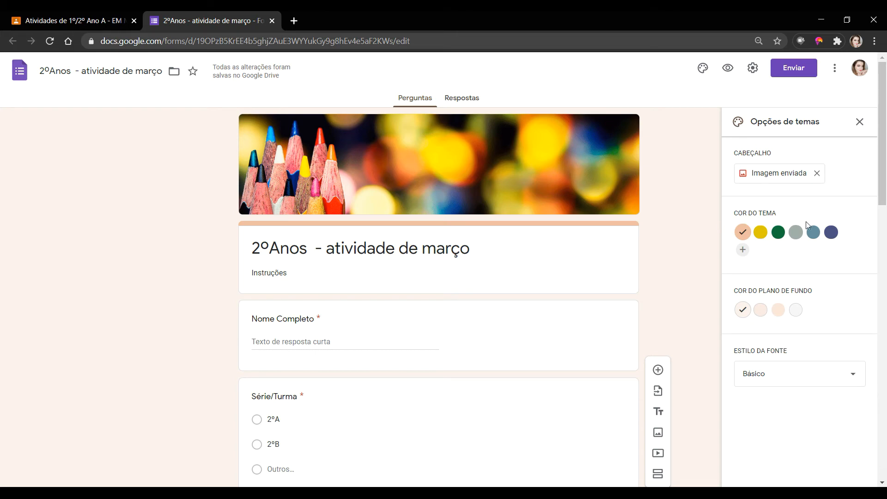
# - Swap the header for the uploaded ogrito-cke image, cropped down over the screaming face
pyautogui.click(817, 174)
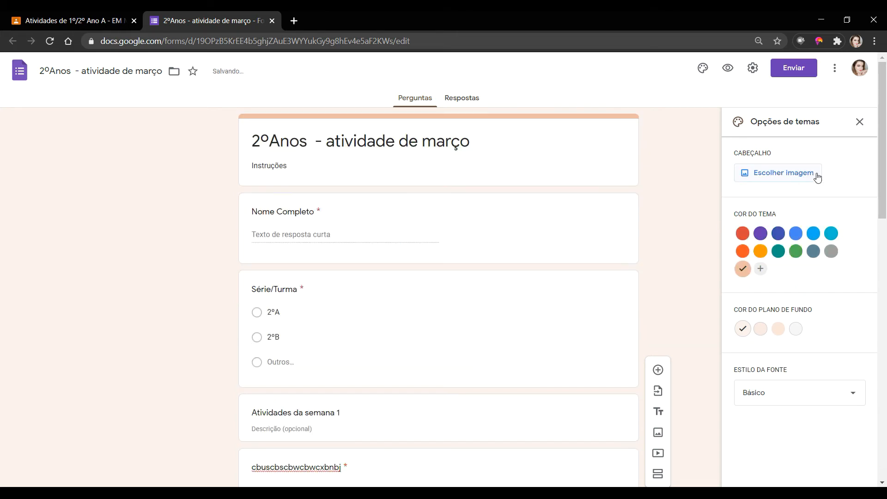
pyautogui.click(787, 176)
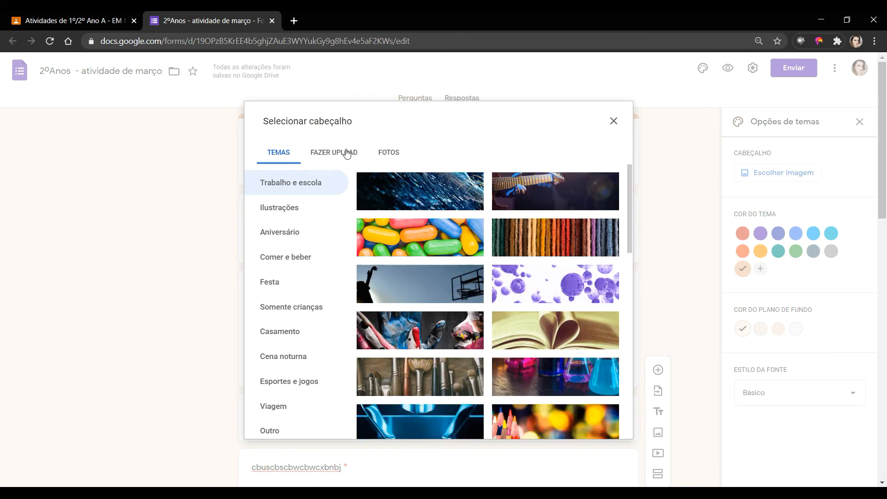
pyautogui.click(346, 154)
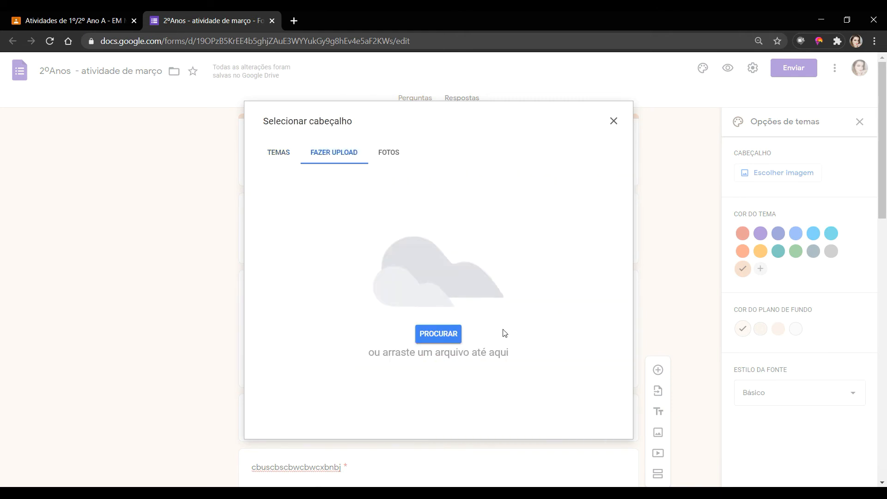
pyautogui.click(451, 342)
pyautogui.scroll(-1, 402, 301)
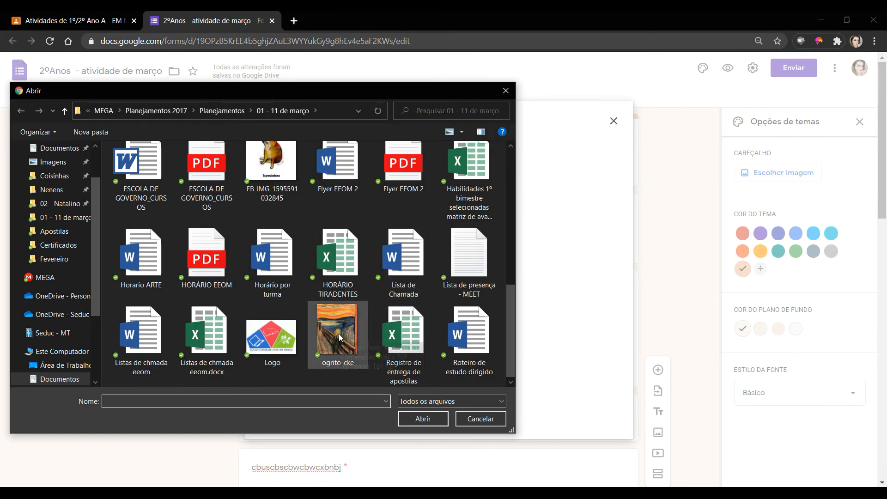
pyautogui.click(339, 333)
pyautogui.click(423, 419)
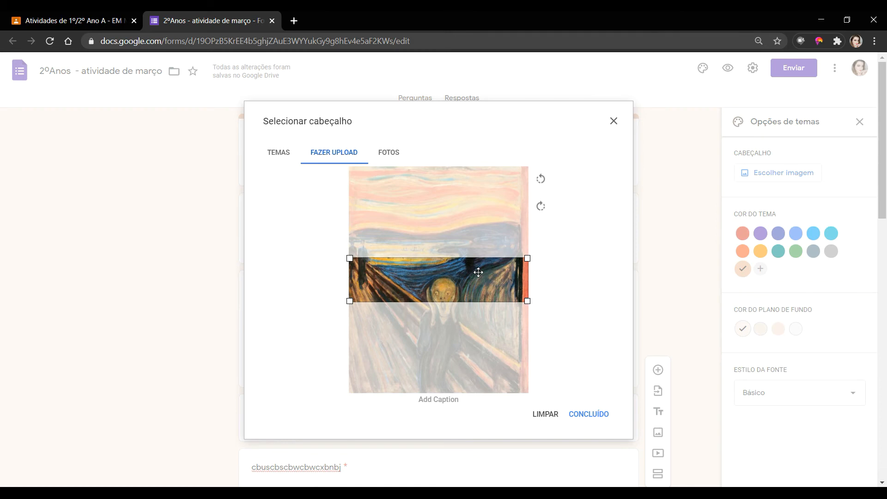
pyautogui.moveTo(478, 273); pyautogui.dragTo(481, 293)
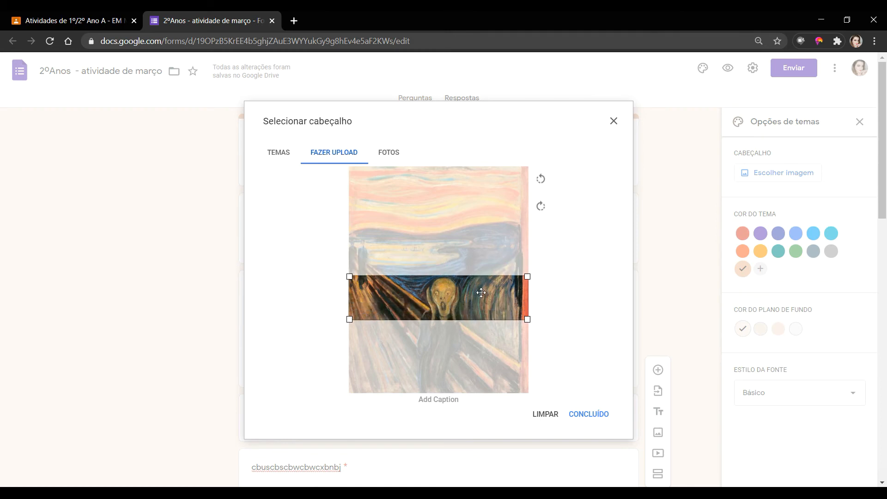
pyautogui.click(586, 415)
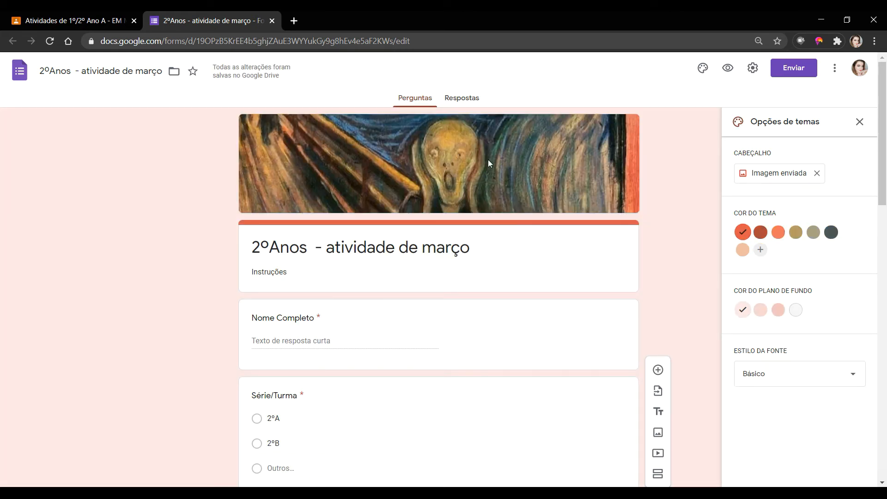
# - Close the Opções de temas panel and preview the form as respondents see it
pyautogui.click(860, 122)
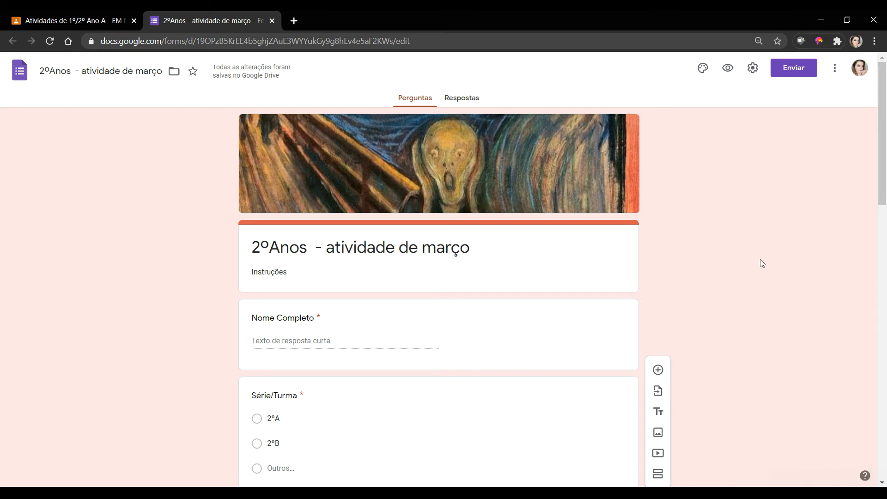
pyautogui.click(737, 71)
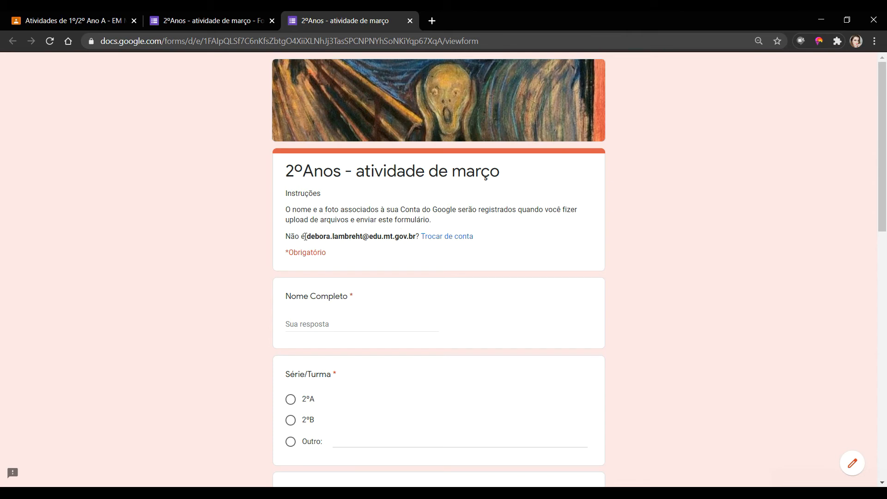
# - In the preview, start answering the Nome Completo and Expresionismo image questions
pyautogui.moveTo(309, 237); pyautogui.dragTo(335, 239)
pyautogui.click(427, 257)
pyautogui.click(362, 326)
pyautogui.scroll(-4, 495, 291)
pyautogui.scroll(-4, 411, 313)
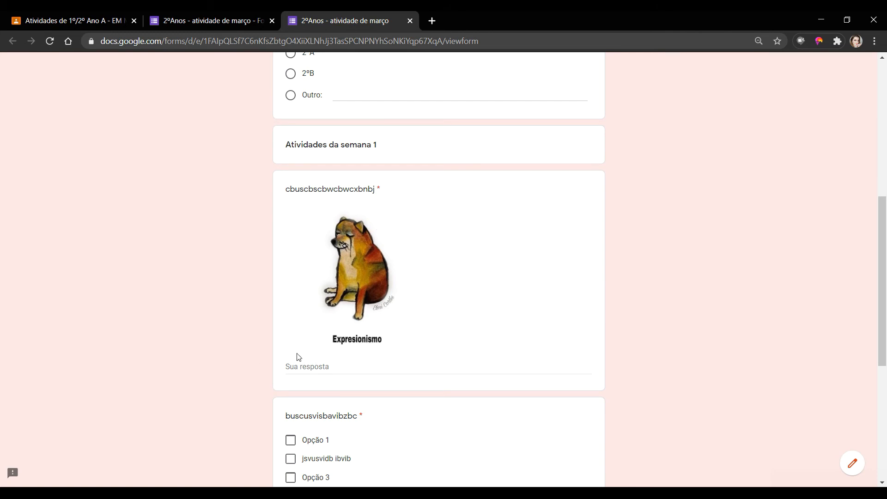
pyautogui.click(288, 365)
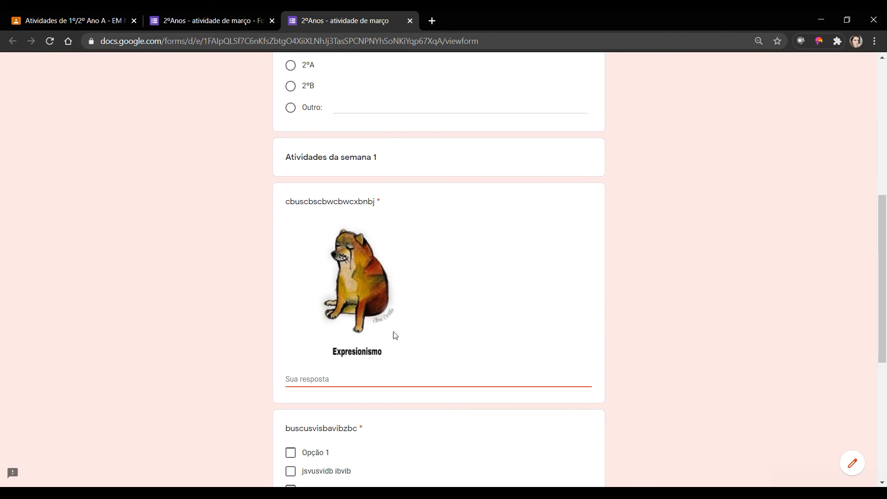
# - Tick Opção 1, jsvusvidb ibvib and Opção 3 in the checkbox question and rate the cake scale 5
pyautogui.scroll(-4, 459, 295)
pyautogui.click(289, 283)
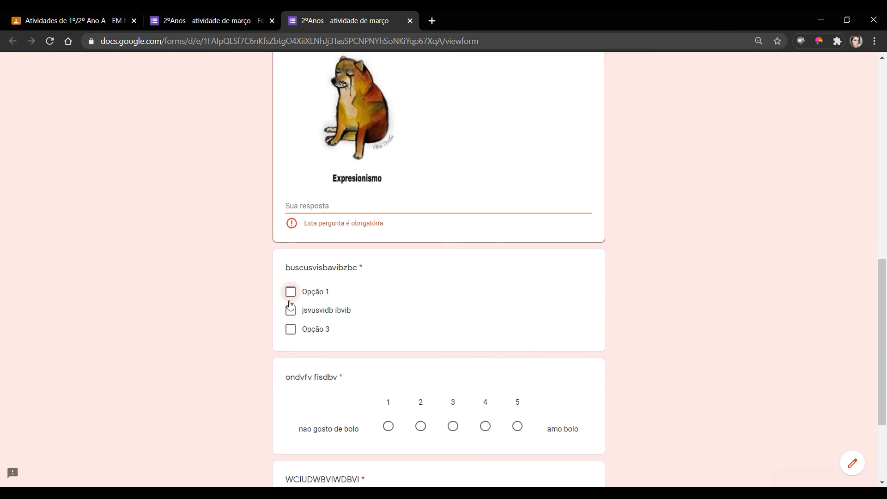
pyautogui.click(290, 310)
pyautogui.click(290, 329)
pyautogui.click(290, 292)
pyautogui.scroll(-3, 529, 307)
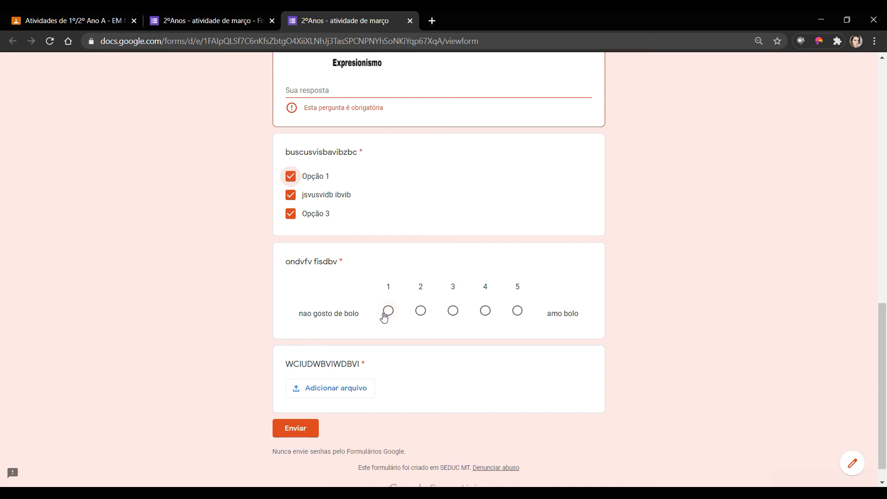
pyautogui.click(517, 311)
# - Try attaching a file to the upload question, then cancel without choosing one
pyautogui.click(343, 394)
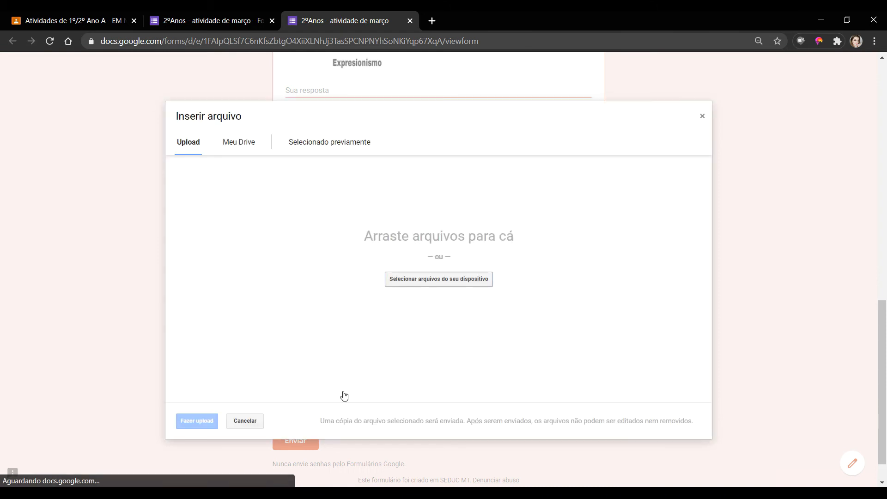
pyautogui.click(450, 280)
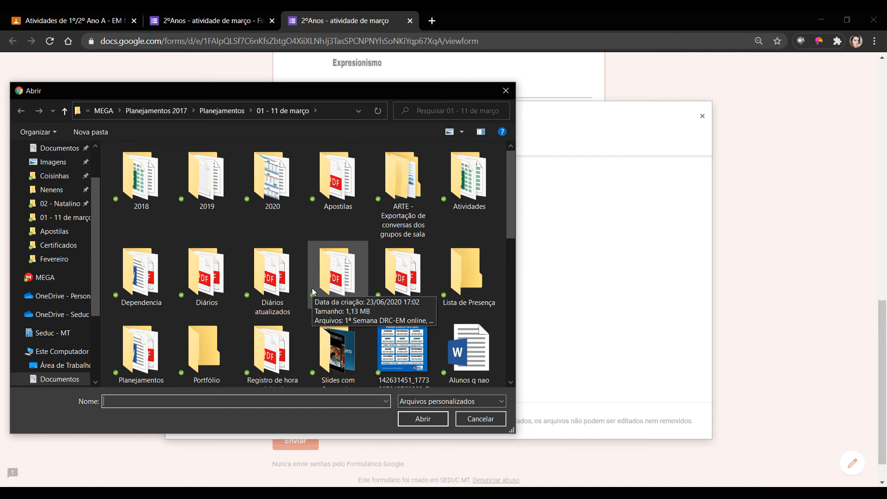
pyautogui.click(480, 419)
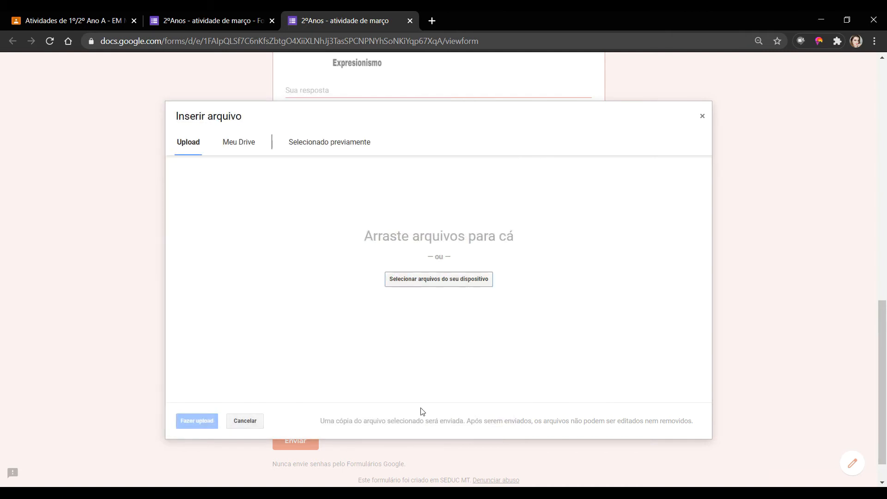
pyautogui.click(701, 119)
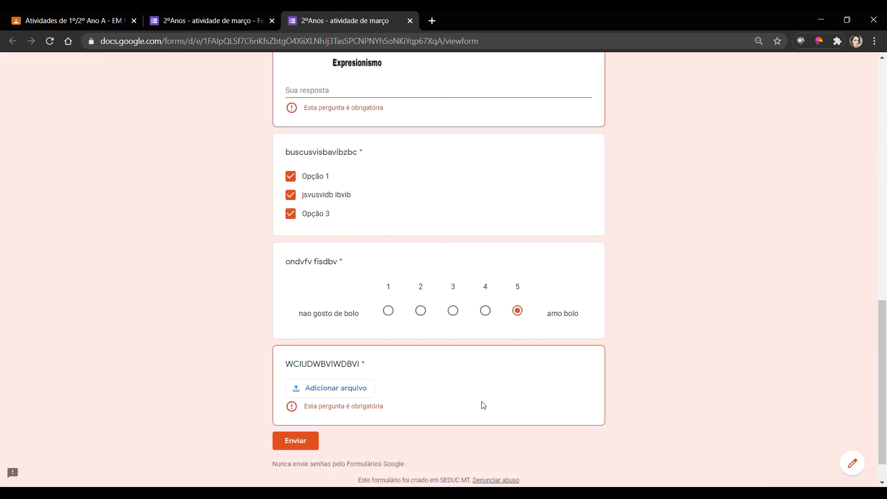
# - Close the preview tab and confirm leaving the page
pyautogui.scroll(10, 513, 438)
pyautogui.scroll(4, 525, 445)
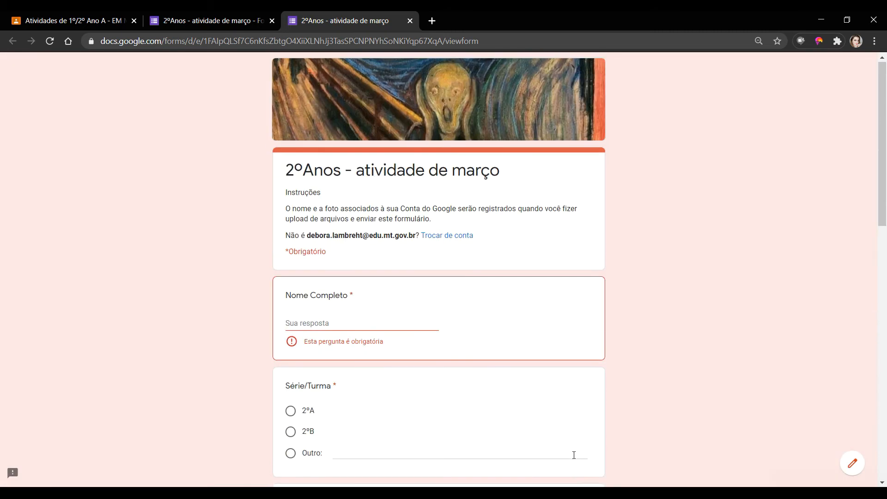
pyautogui.click(410, 21)
pyautogui.click(487, 107)
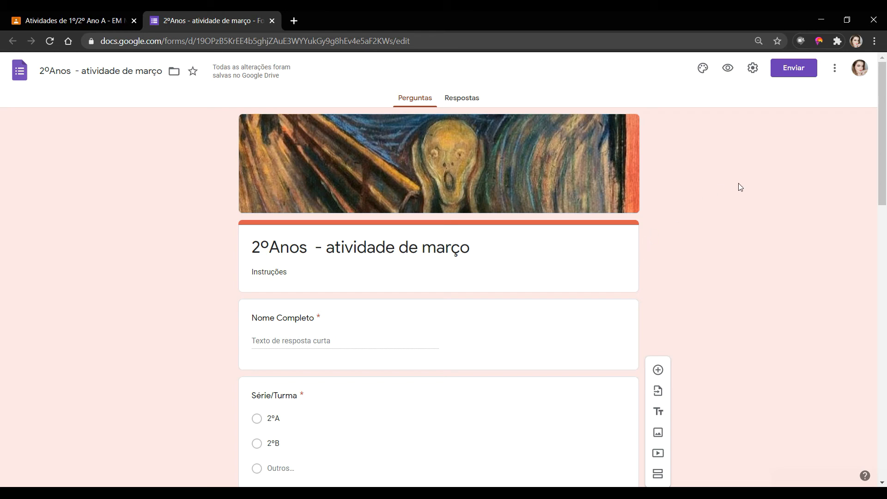
# - In Configurações, enable Limitar a 1 resposta and turn off the SEDUC MT-only restriction
pyautogui.click(752, 69)
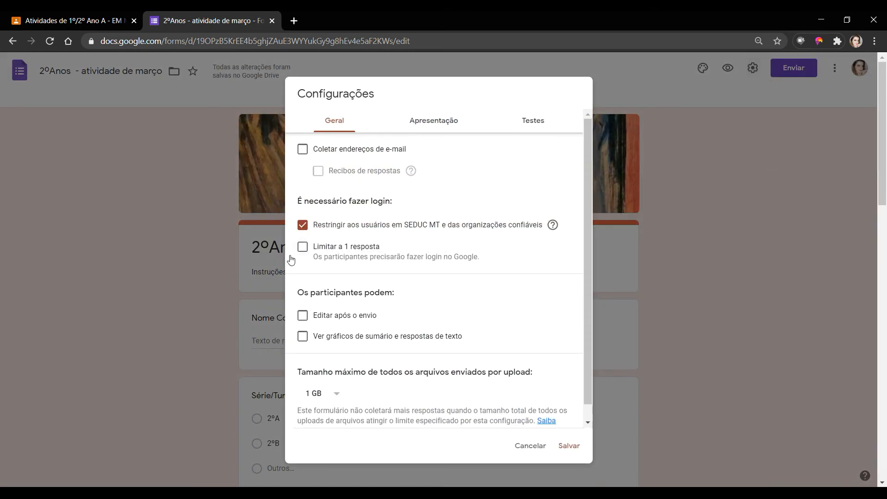
pyautogui.click(305, 250)
pyautogui.click(308, 254)
pyautogui.click(304, 251)
pyautogui.click(304, 229)
# - View the Apresentação settings, where progress bar and question shuffling are off
pyautogui.moveTo(304, 294); pyautogui.dragTo(364, 295)
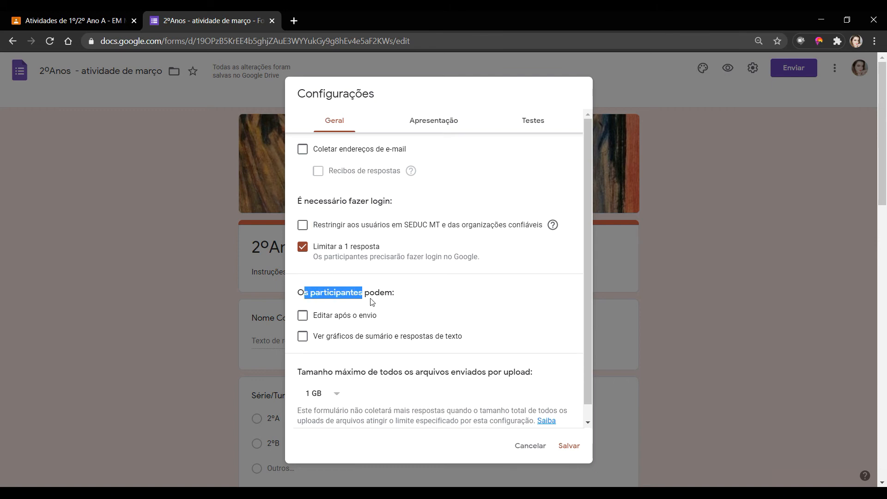
pyautogui.click(503, 299)
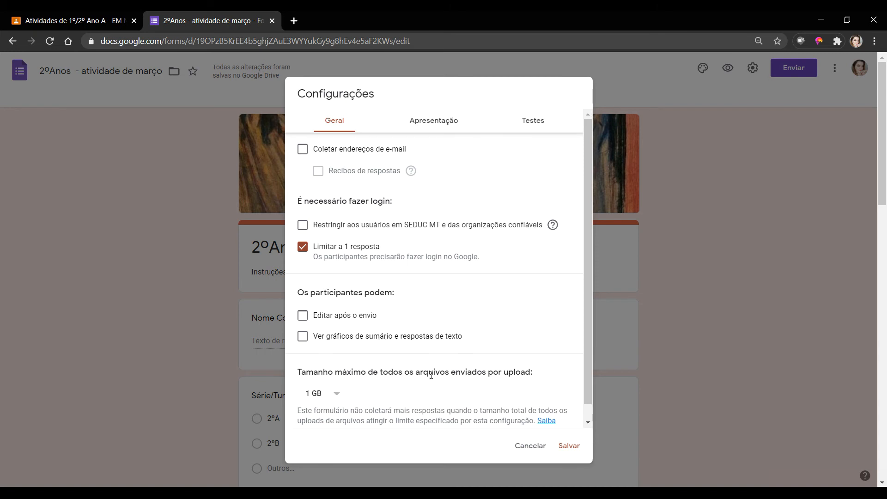
pyautogui.click(447, 122)
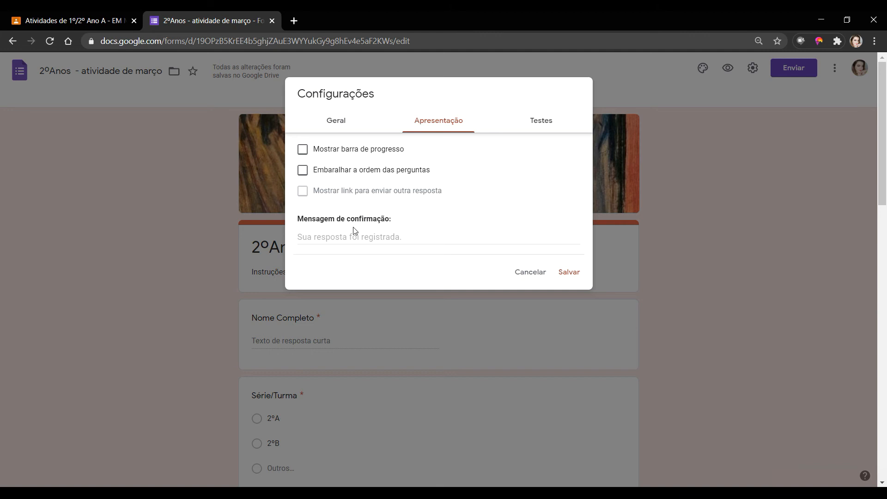
# - Review the confirmation message and the Testes, Apresentação and Geral tabs, then save with Limitar a 1 resposta on
pyautogui.click(368, 235)
pyautogui.click(544, 125)
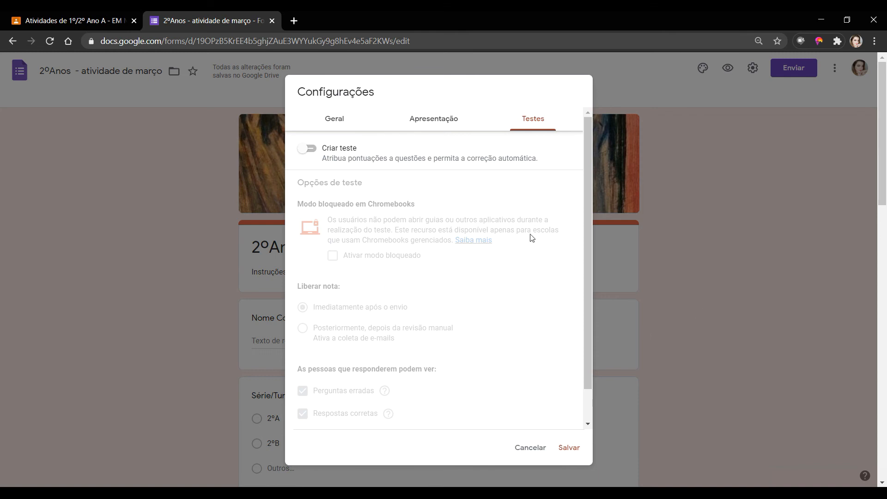
pyautogui.click(444, 122)
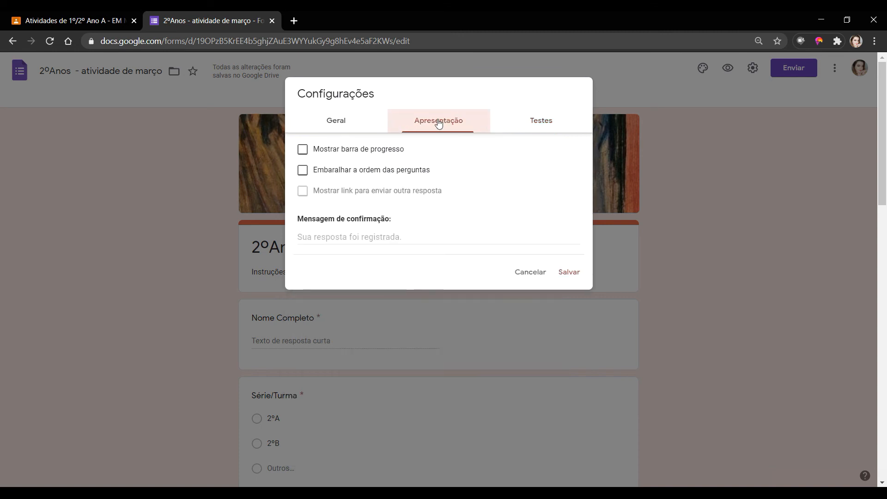
pyautogui.click(337, 124)
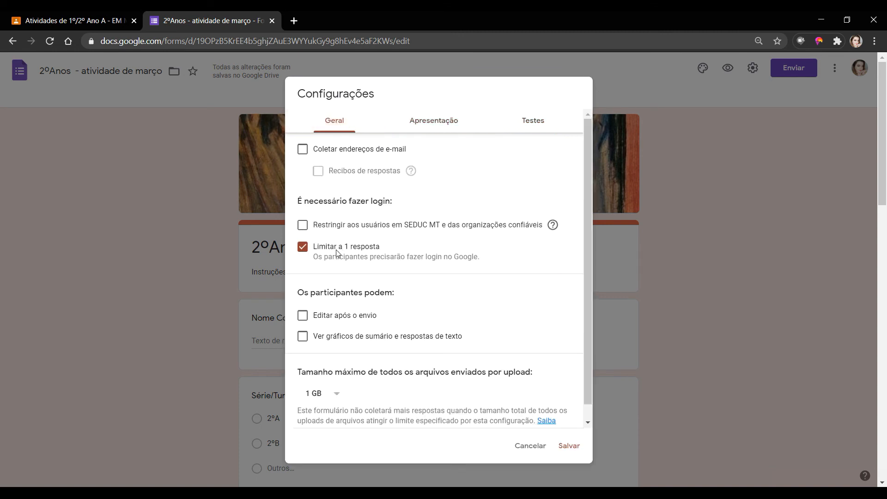
pyautogui.click(570, 449)
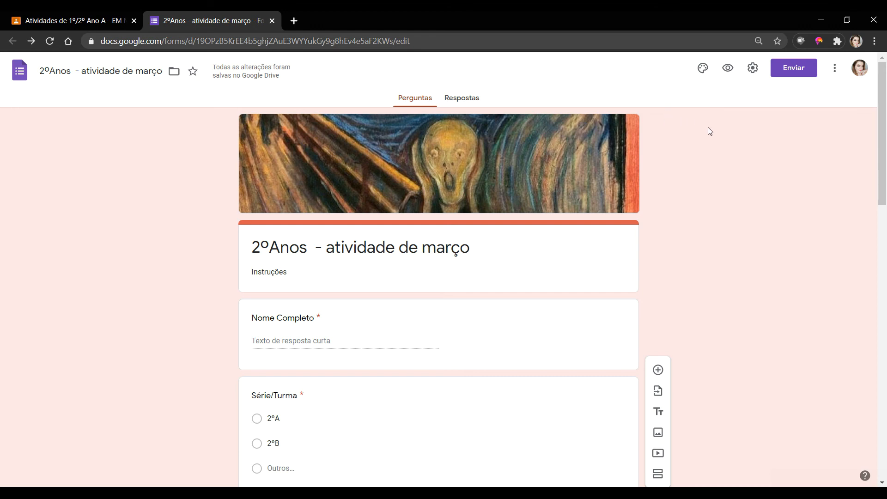
# - Copy the form's link with URL curto enabled from the Enviar dialog, then close it
pyautogui.click(800, 72)
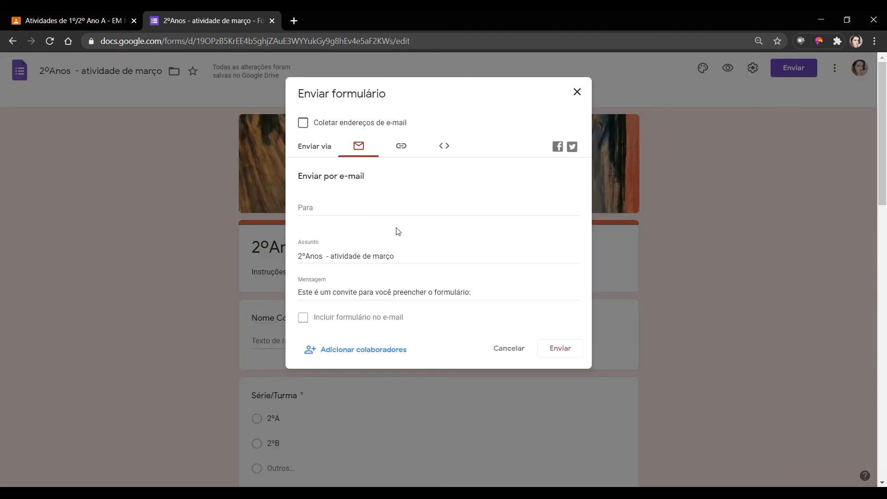
pyautogui.click(401, 147)
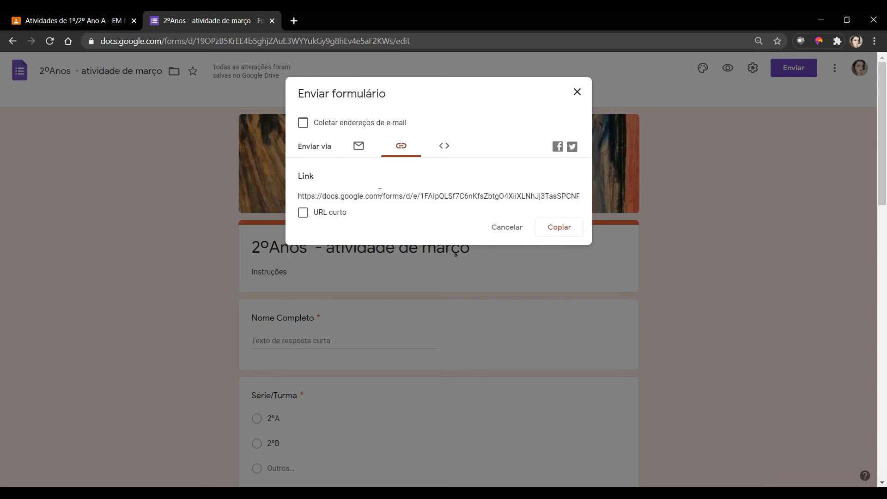
pyautogui.click(304, 213)
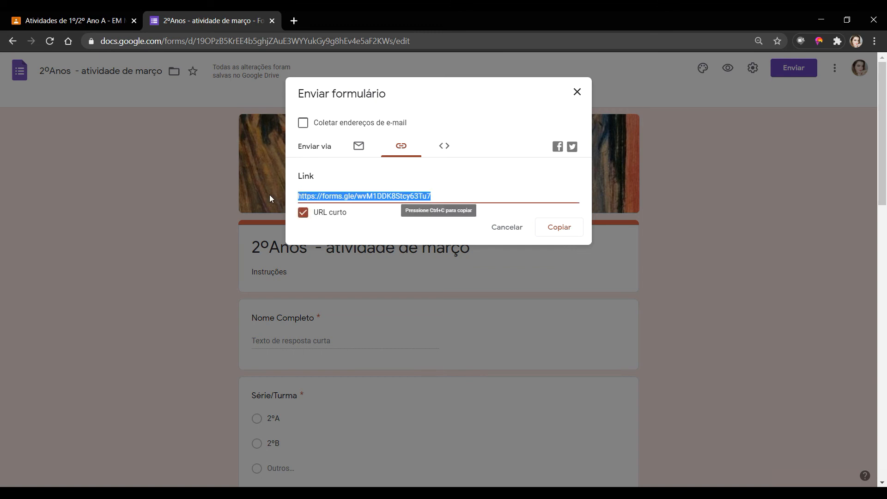
pyautogui.click(562, 230)
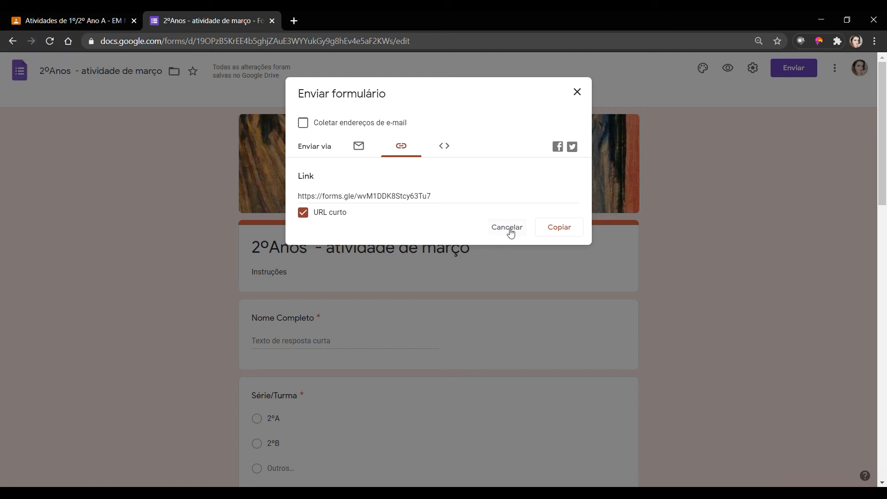
pyautogui.click(523, 230)
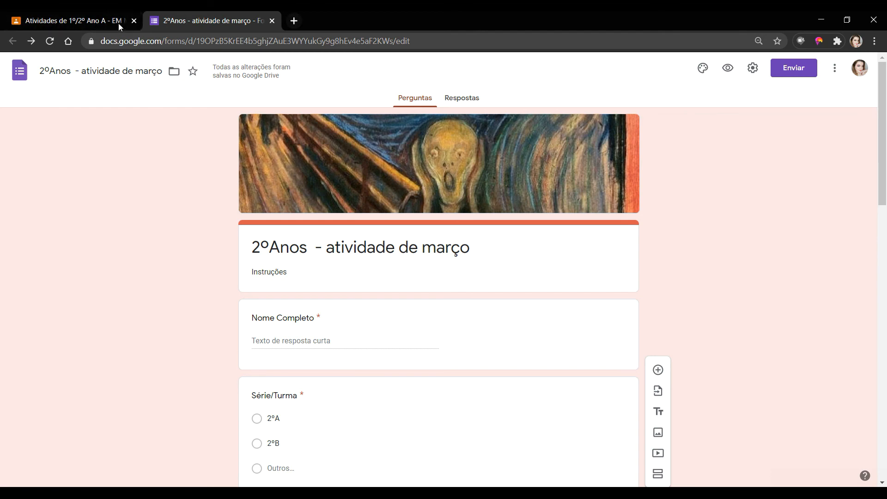
# - In a new tab, switch to the other Google account and open Google Drive
pyautogui.click(104, 20)
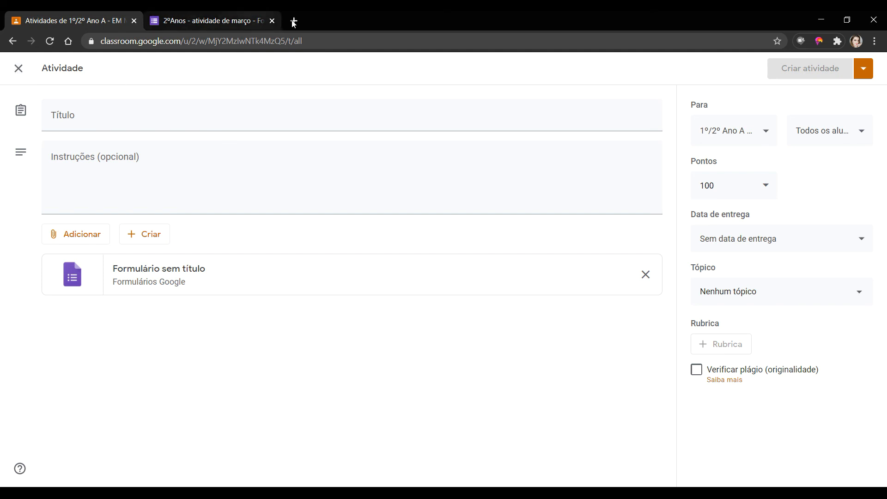
pyautogui.click(242, 23)
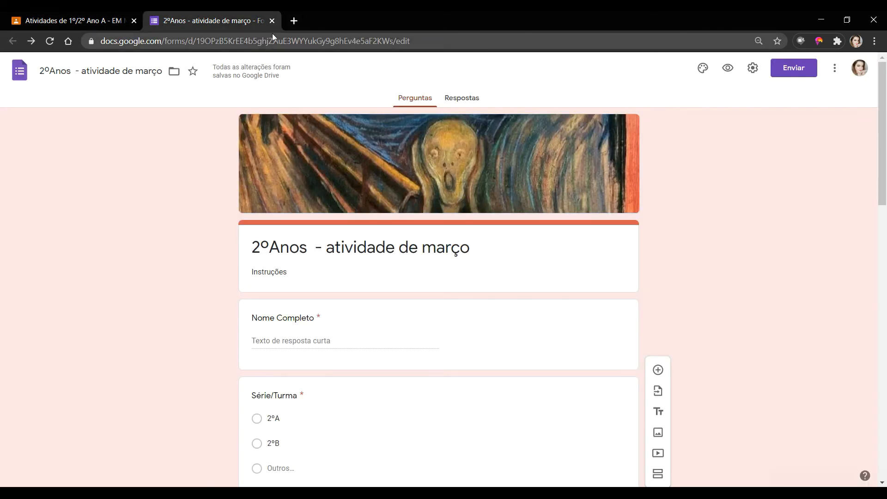
pyautogui.click(294, 21)
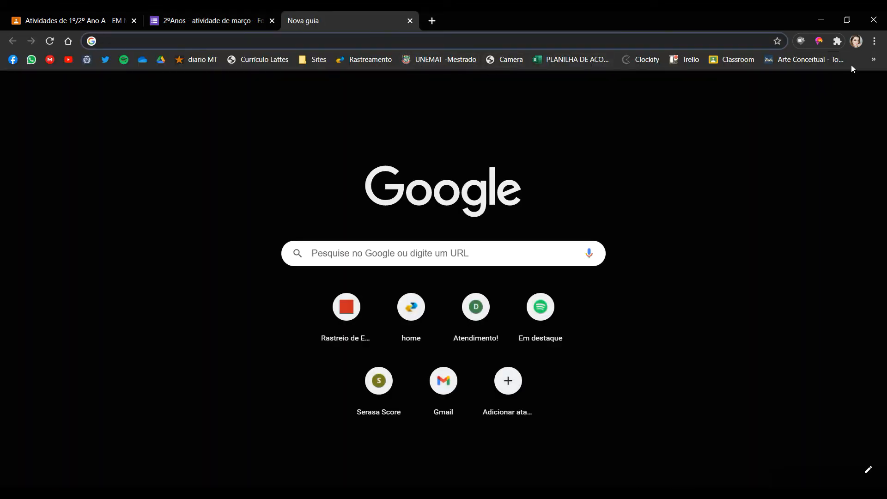
pyautogui.click(869, 91)
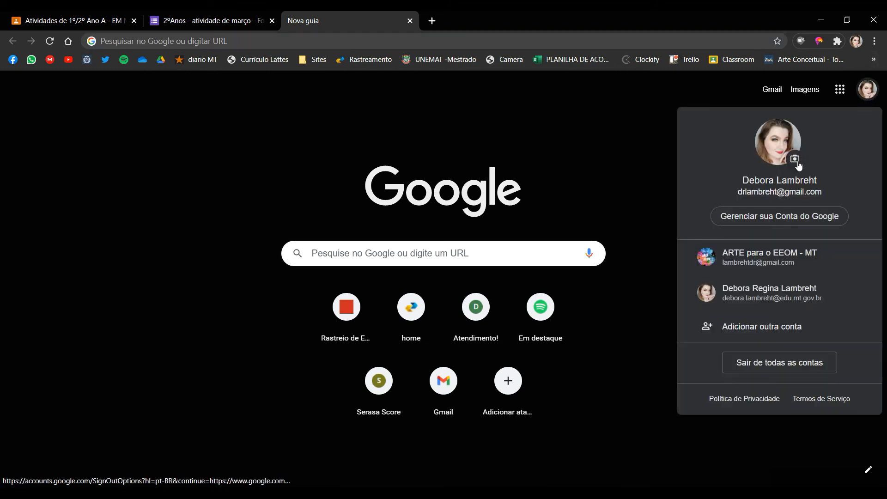
pyautogui.click(751, 295)
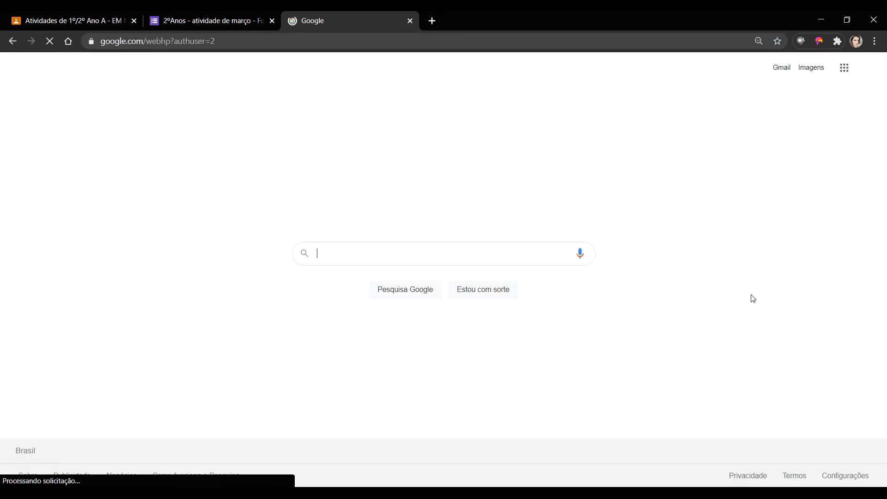
pyautogui.click(843, 74)
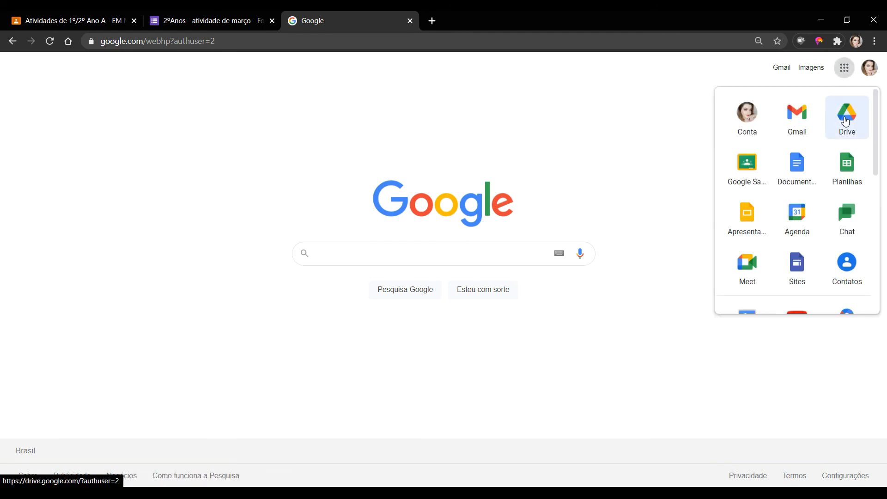
pyautogui.click(845, 121)
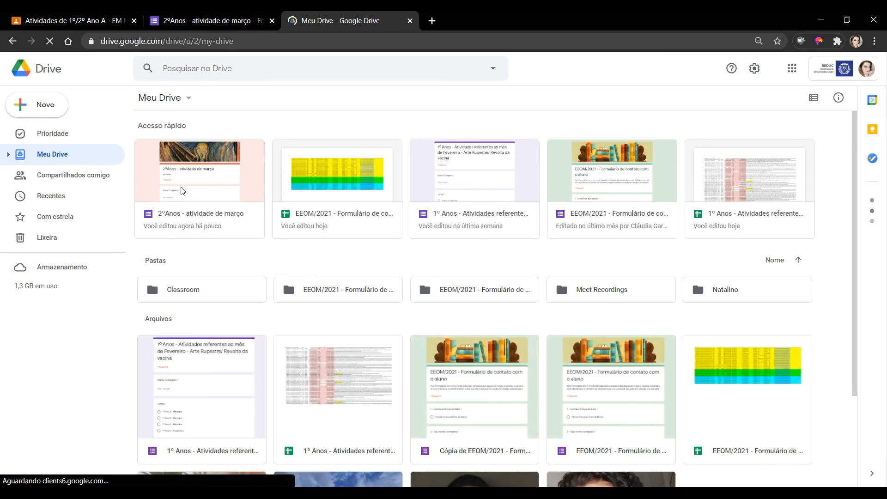
pyautogui.click(188, 176)
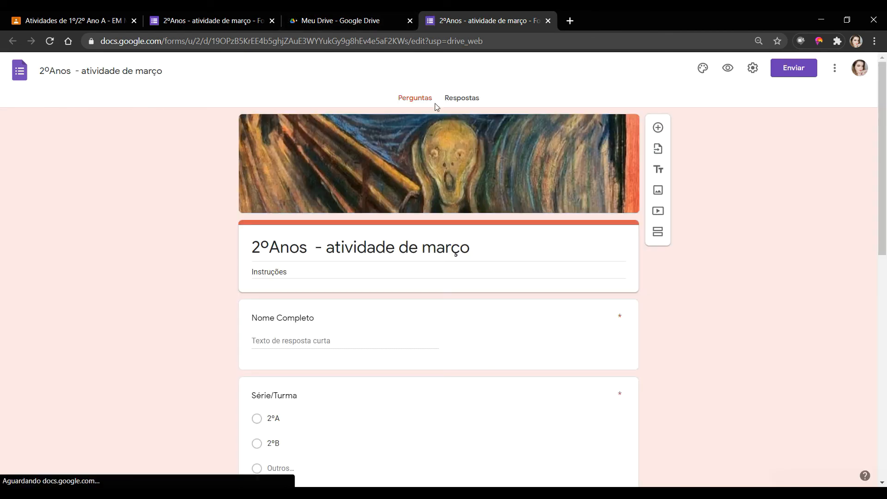
pyautogui.scroll(-3, 507, 289)
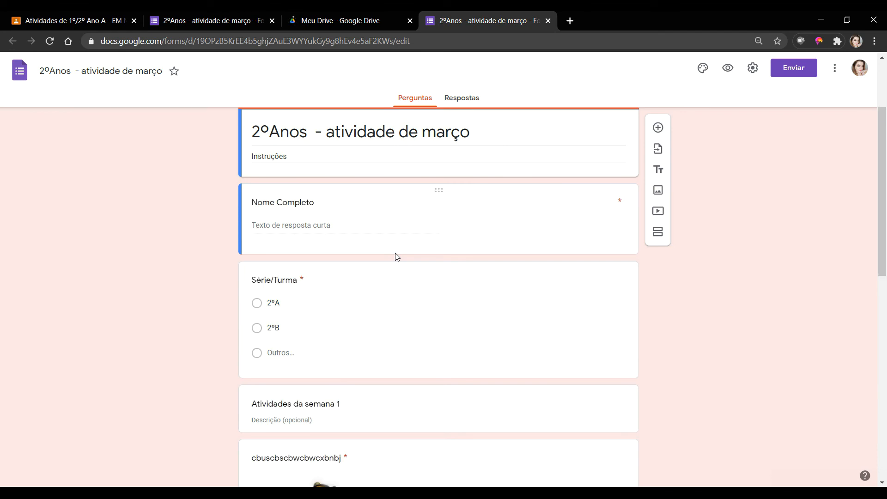
pyautogui.scroll(-5, 427, 238)
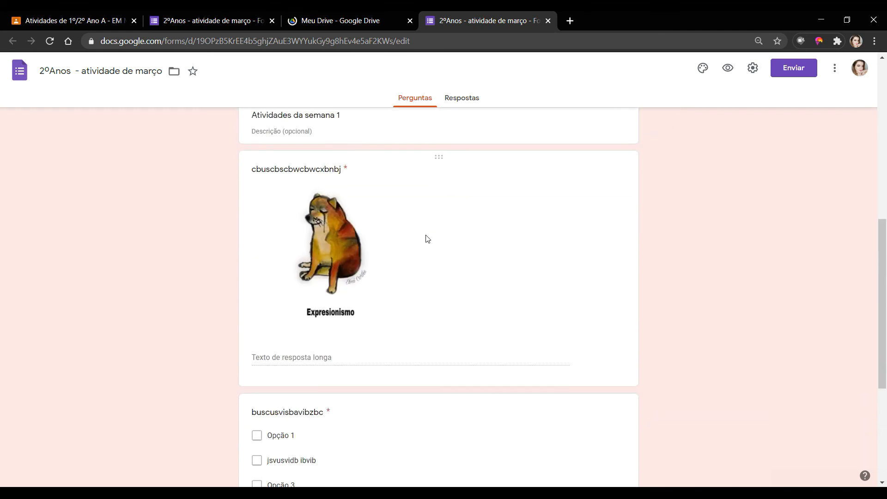
pyautogui.scroll(-5, 427, 238)
pyautogui.scroll(5, 428, 238)
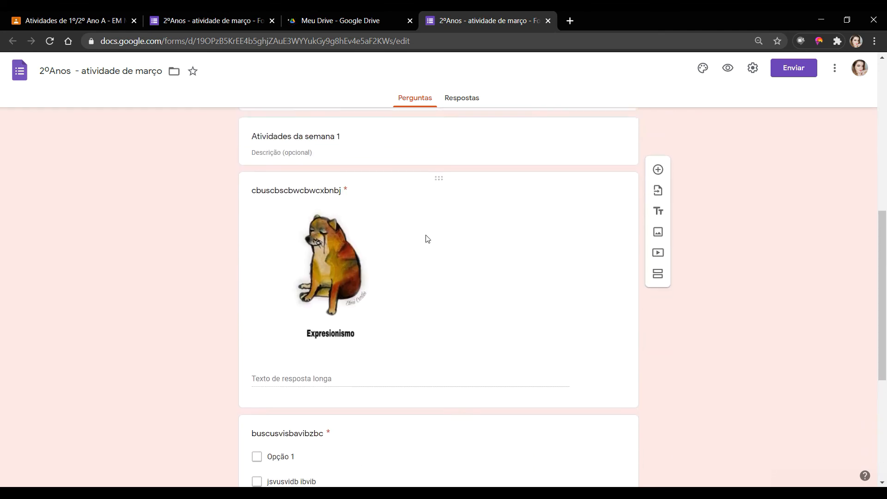
pyautogui.scroll(6, 428, 238)
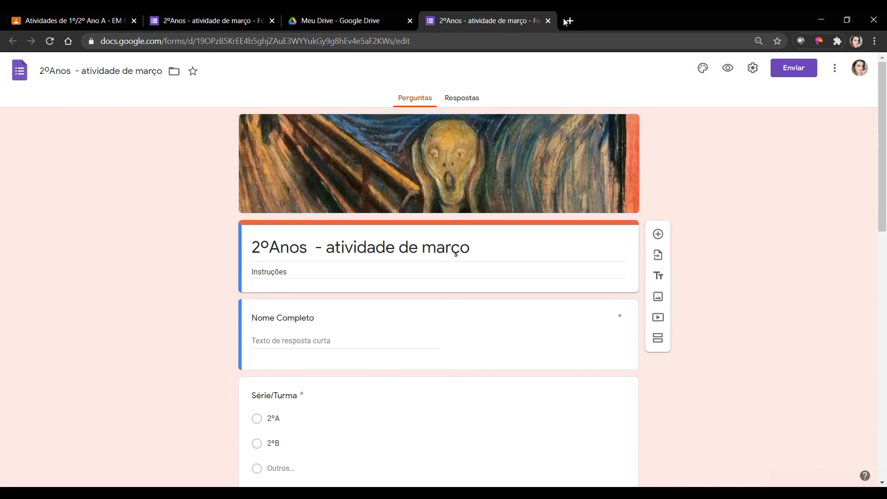
pyautogui.click(548, 21)
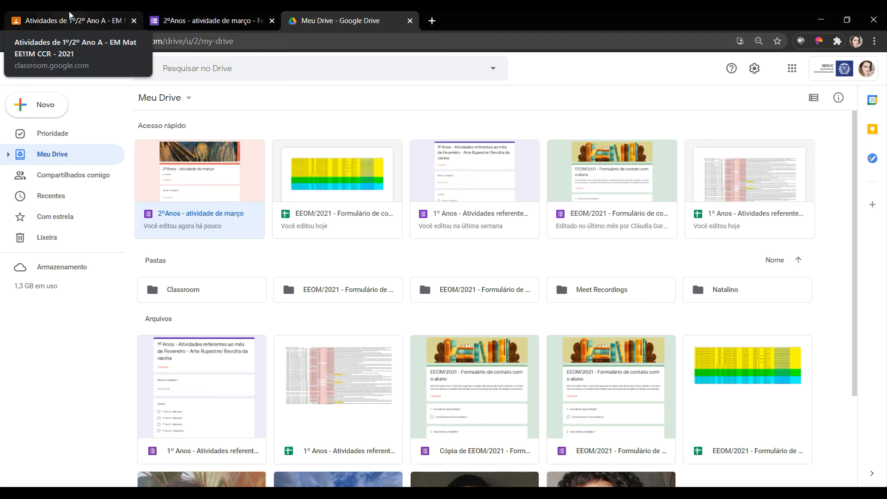
# - Remove the untitled form and title the activity '2º atividade DE MARÇO', fixing its spelling
pyautogui.click(90, 21)
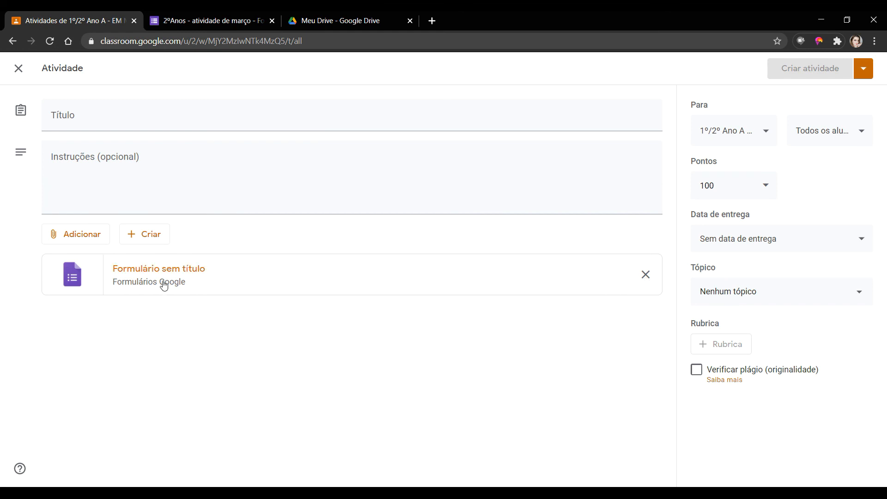
pyautogui.click(646, 275)
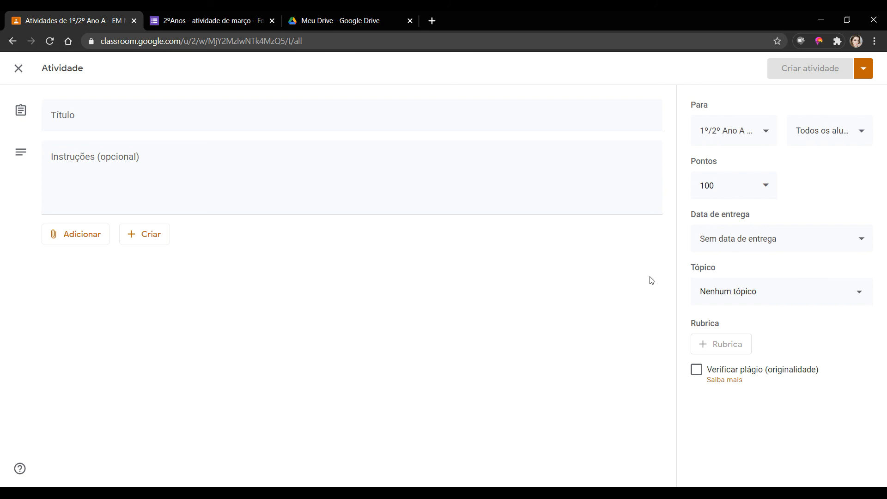
pyautogui.click(62, 115)
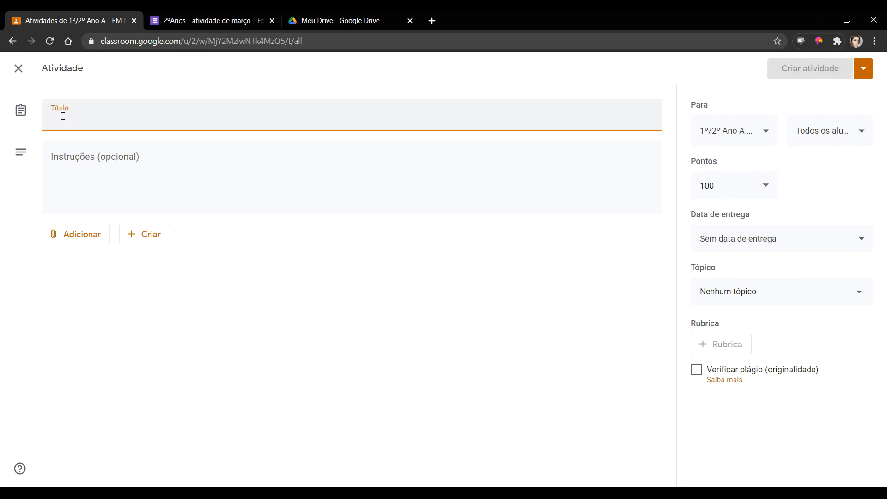
pyautogui.write('2º')
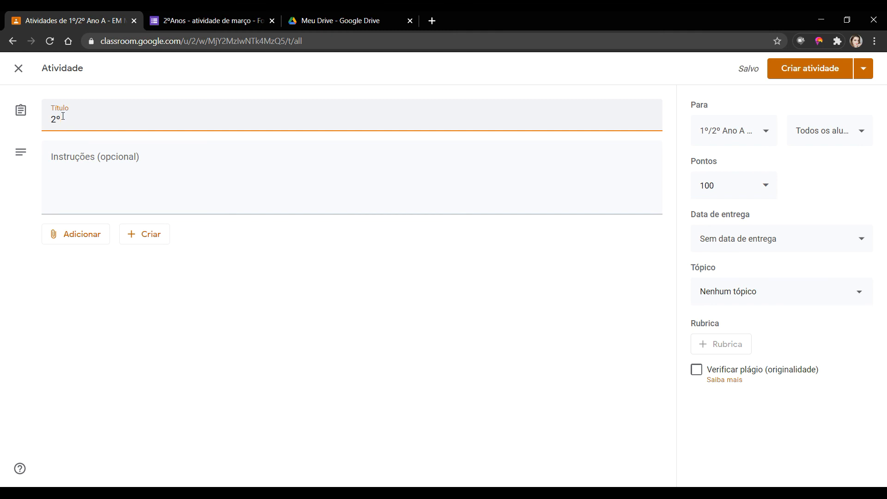
pyautogui.write(' aTIVIDADE DE MARL')
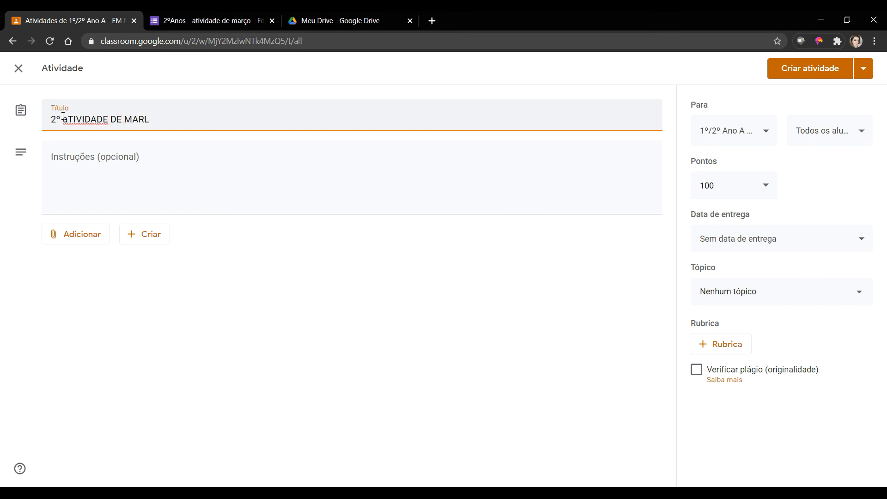
pyautogui.press('BackSpace')
pyautogui.write('ÇO')
pyautogui.rightClick(63, 116)
pyautogui.click(103, 122)
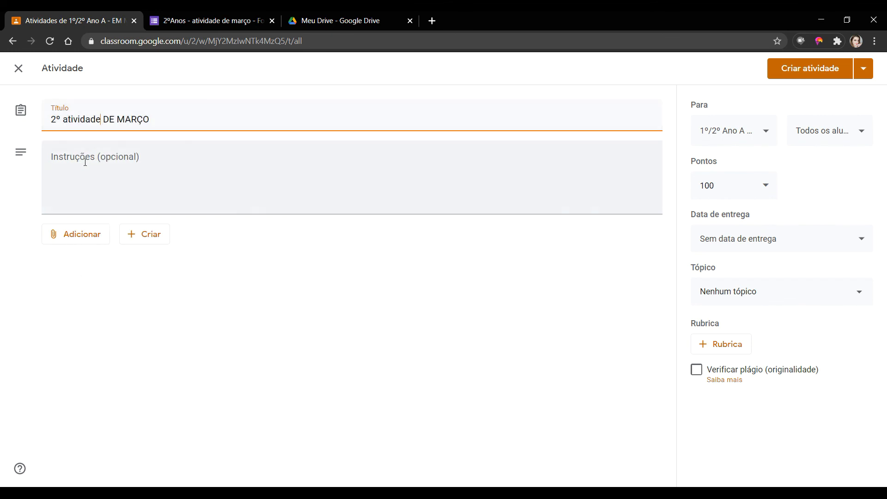
pyautogui.click(91, 157)
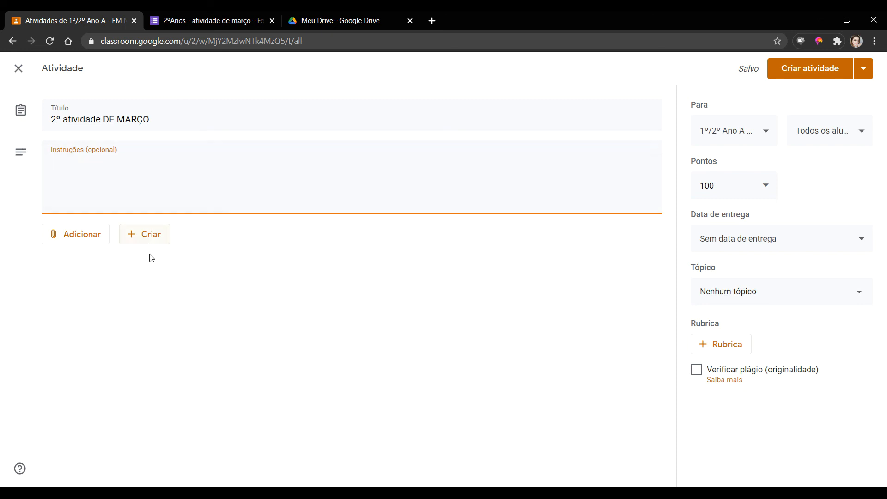
pyautogui.click(85, 238)
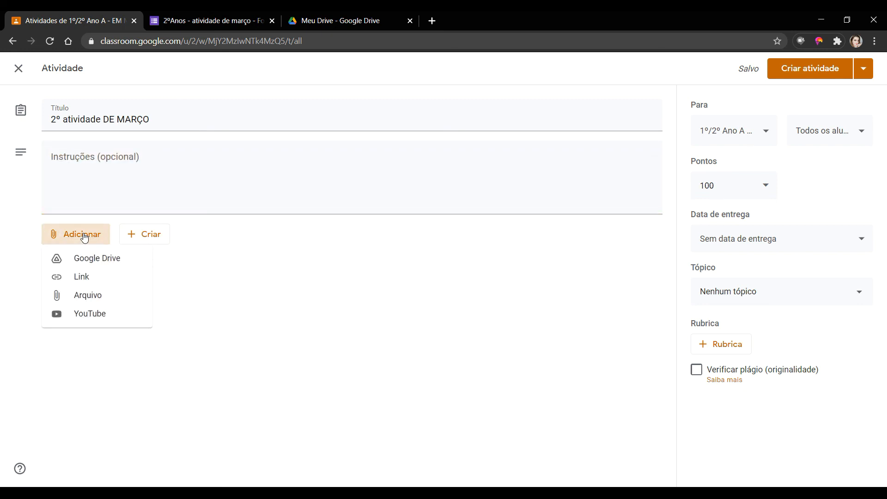
# - Insert the '2ºAnos - atividade de março' form from Google Drive's Recentes into the activity
pyautogui.click(132, 262)
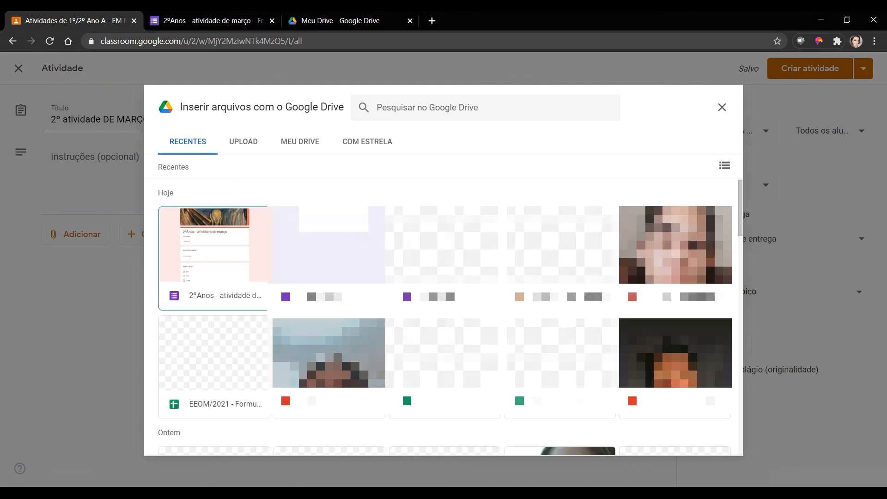
pyautogui.click(232, 266)
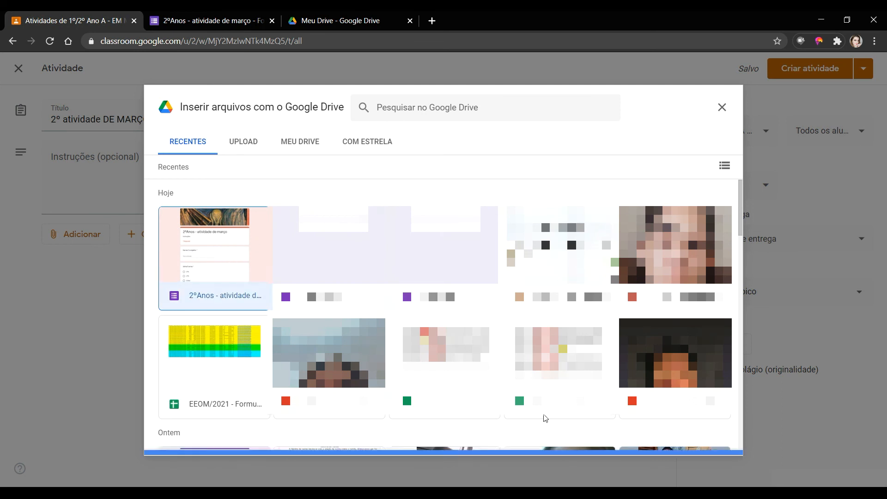
pyautogui.click(711, 442)
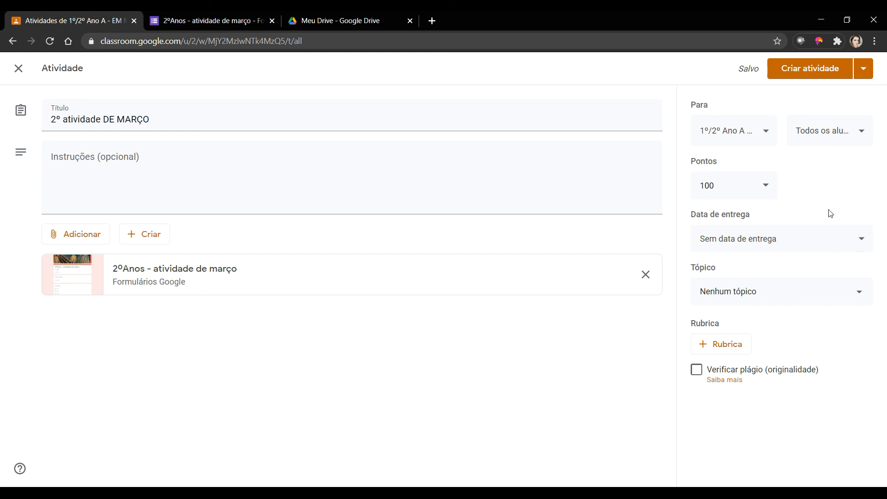
pyautogui.click(774, 134)
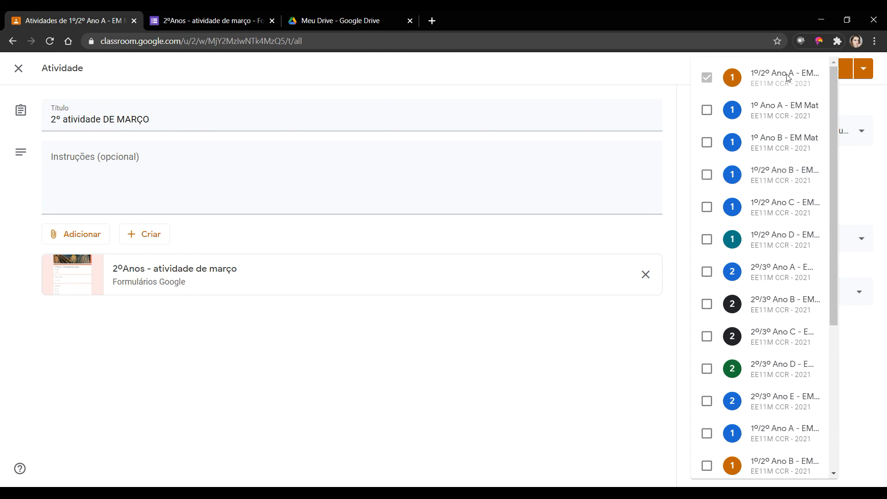
# - Add the 1º/2º Ano B, C and D classes as recipients, making four classes
pyautogui.click(708, 175)
pyautogui.click(708, 207)
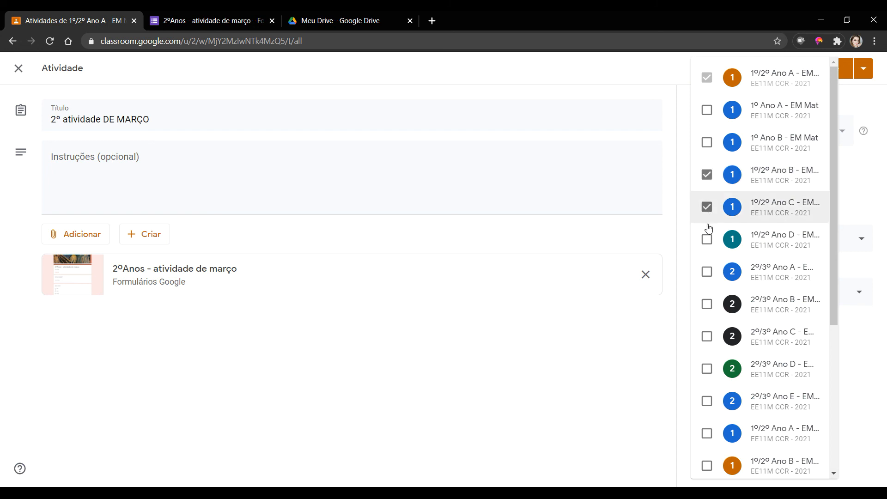
pyautogui.click(707, 239)
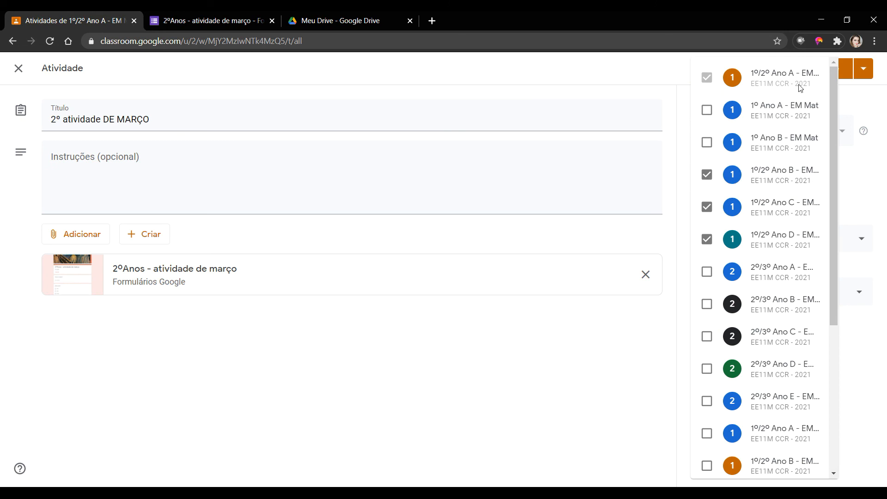
pyautogui.click(862, 327)
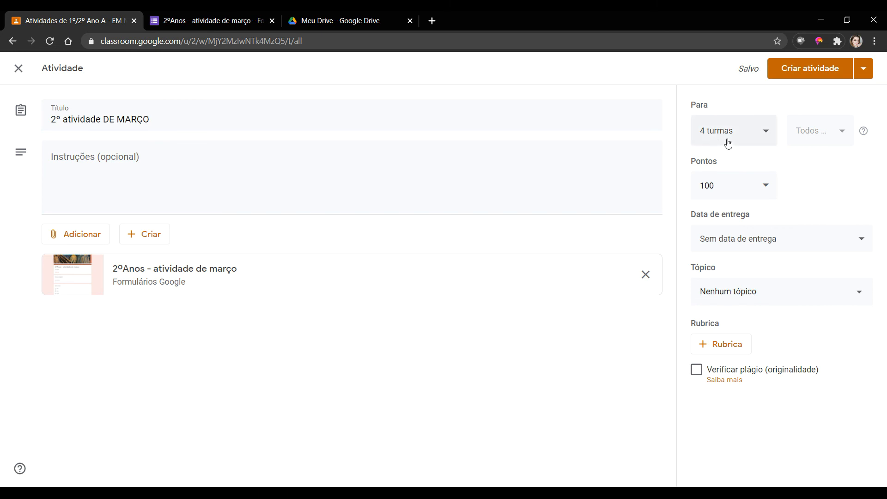
# - Set Pontos to Sem nota, the due date to tomorrow, and the topic to Arte
pyautogui.click(755, 196)
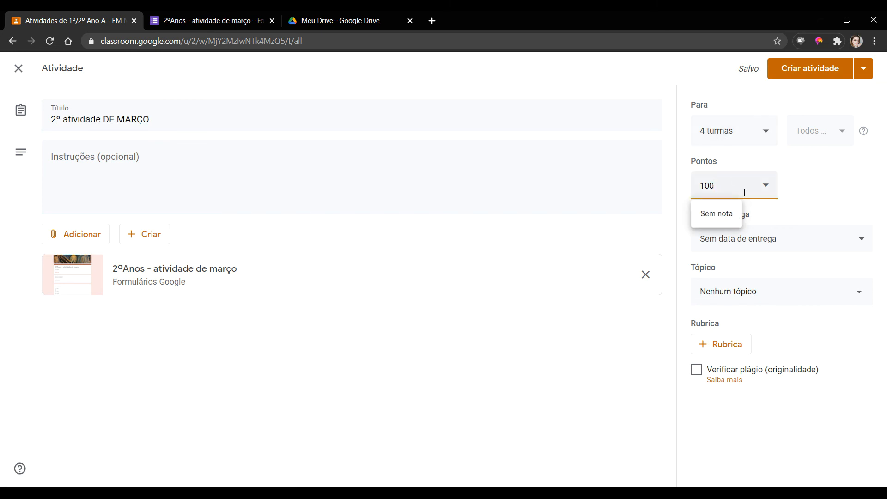
pyautogui.click(723, 214)
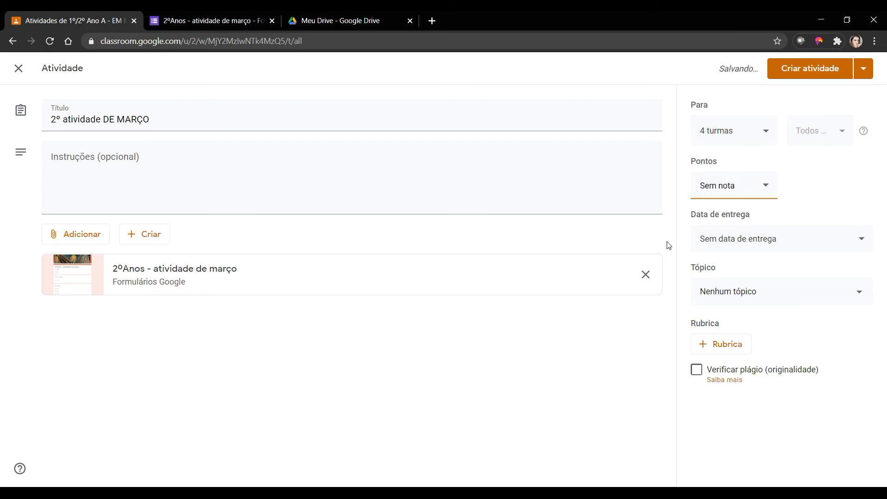
pyautogui.click(847, 247)
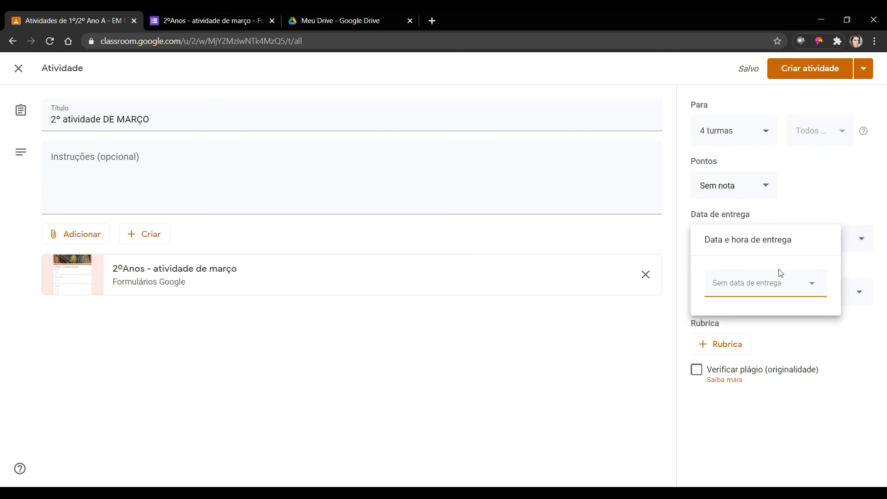
pyautogui.click(773, 289)
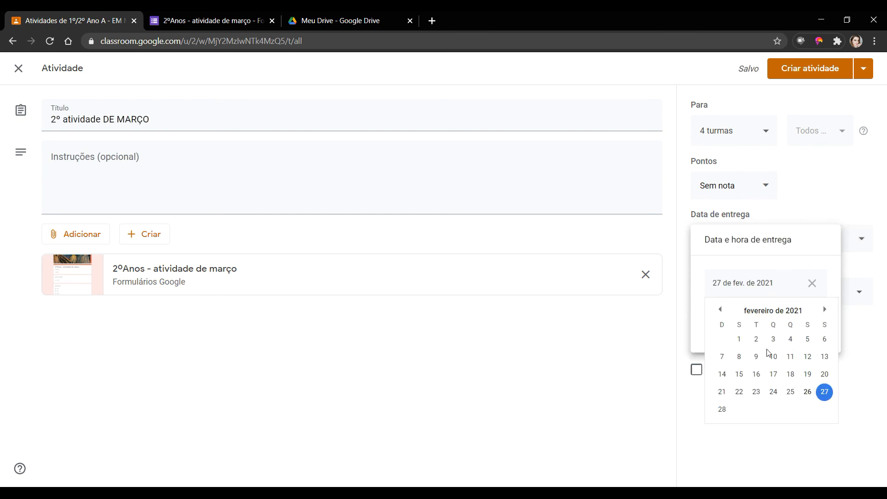
pyautogui.click(810, 242)
pyautogui.click(816, 218)
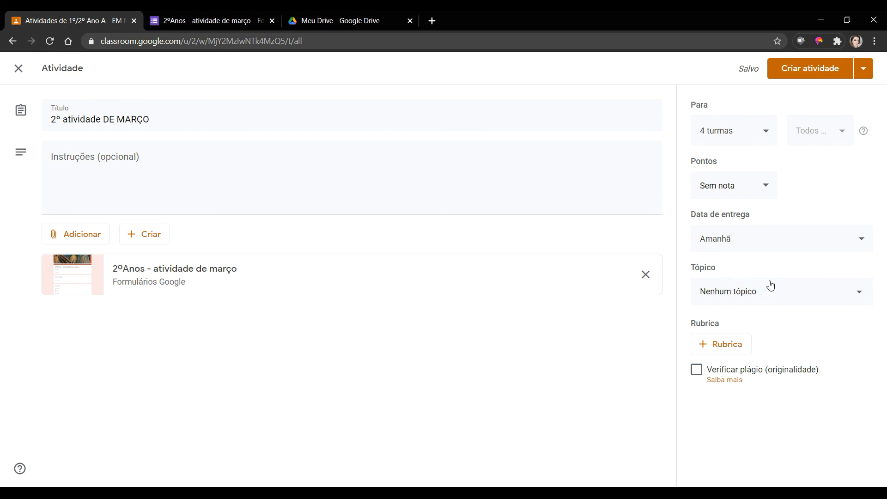
pyautogui.click(776, 302)
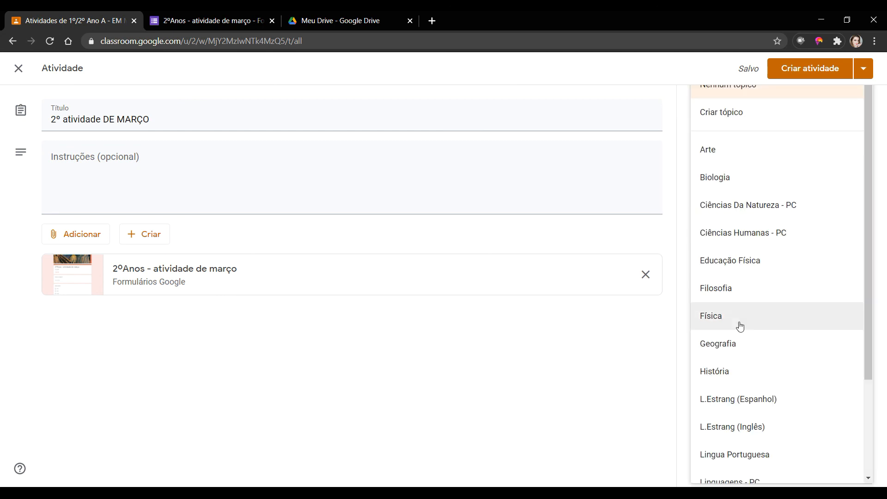
pyautogui.click(758, 152)
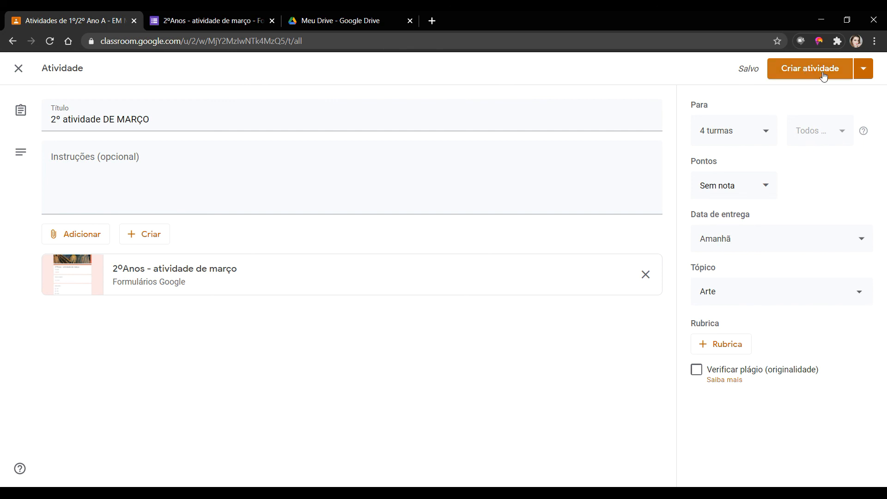
# - Narrow the recipients to just 1º/2º Ano A and 1º/2º Ano B
pyautogui.click(774, 138)
pyautogui.click(711, 238)
pyautogui.click(709, 207)
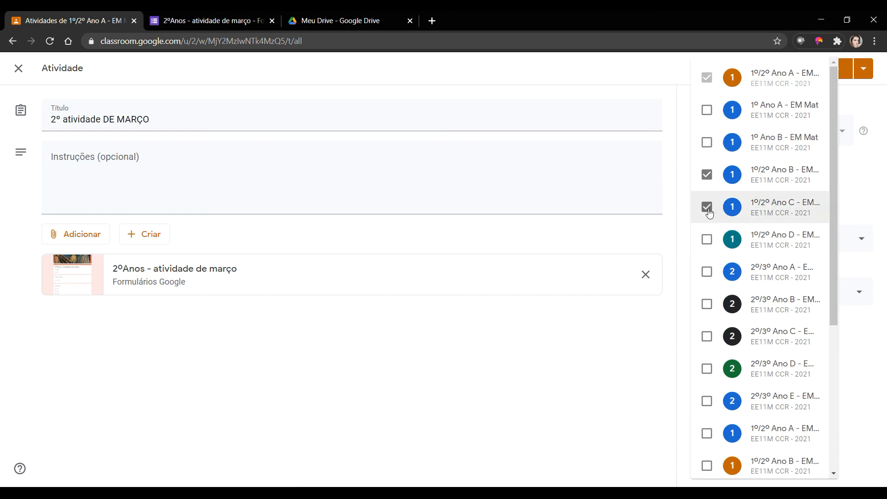
pyautogui.click(708, 176)
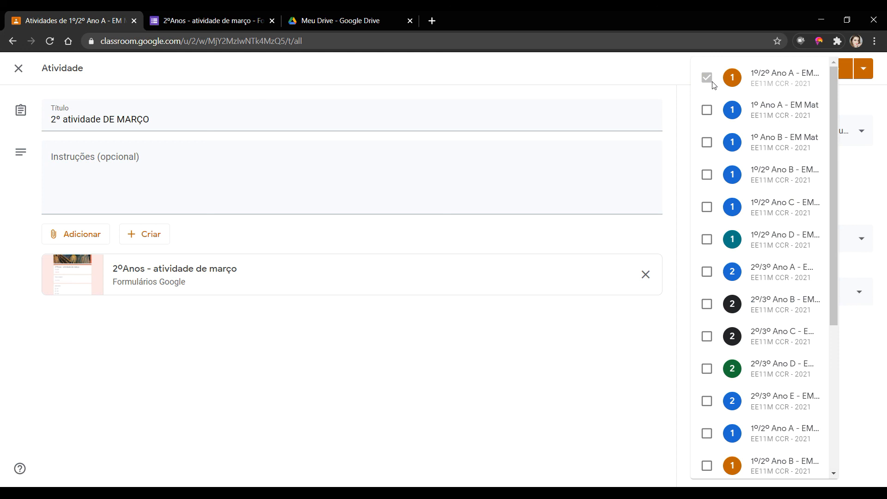
pyautogui.click(710, 178)
pyautogui.click(707, 208)
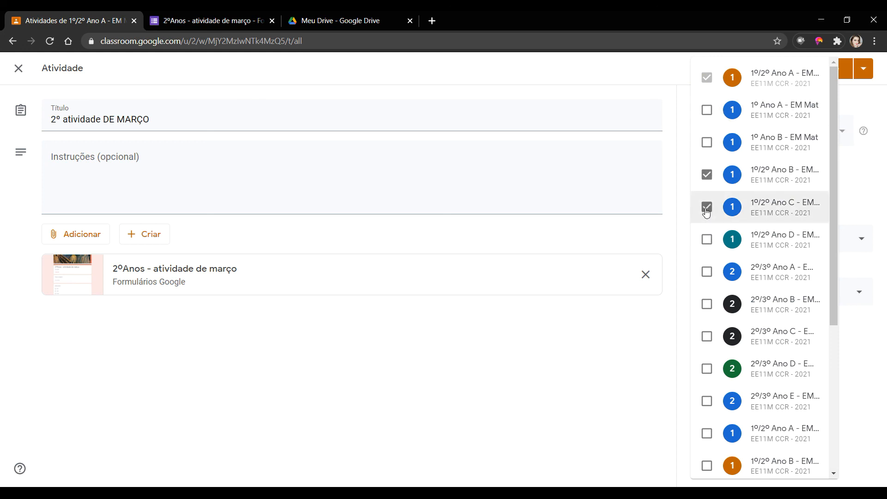
pyautogui.click(706, 208)
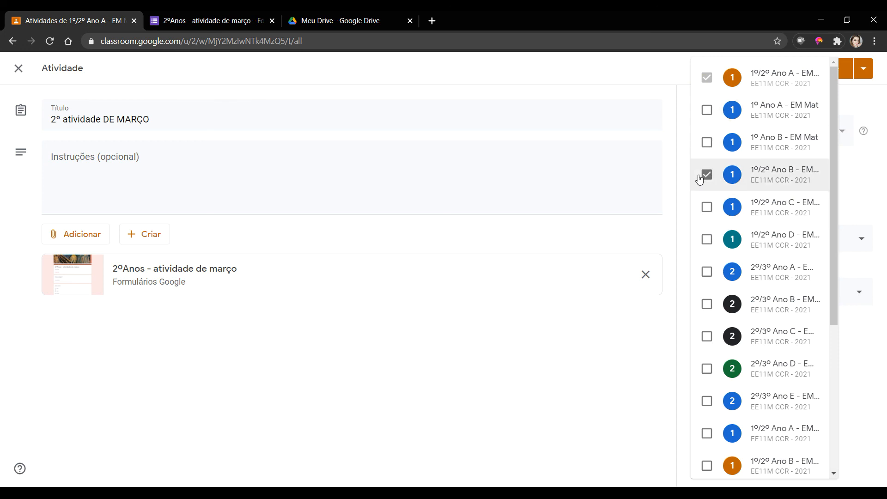
pyautogui.click(869, 185)
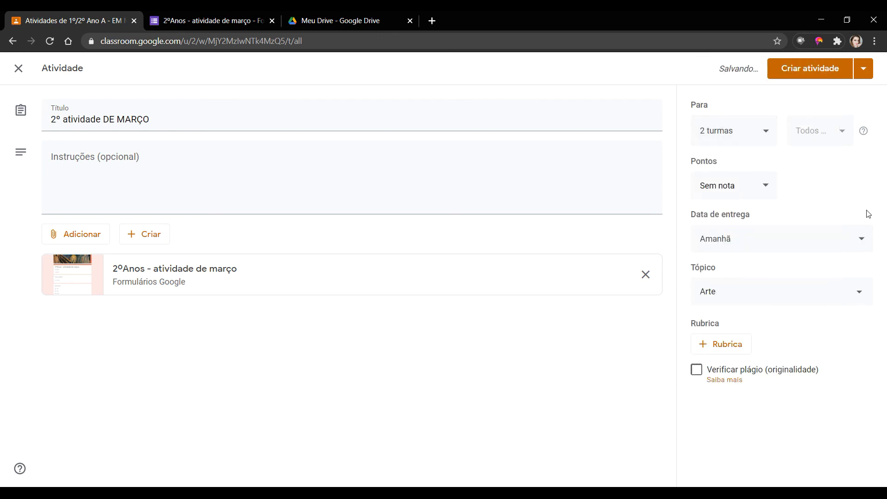
# - Post the assignment with Criar atividade
pyautogui.click(866, 72)
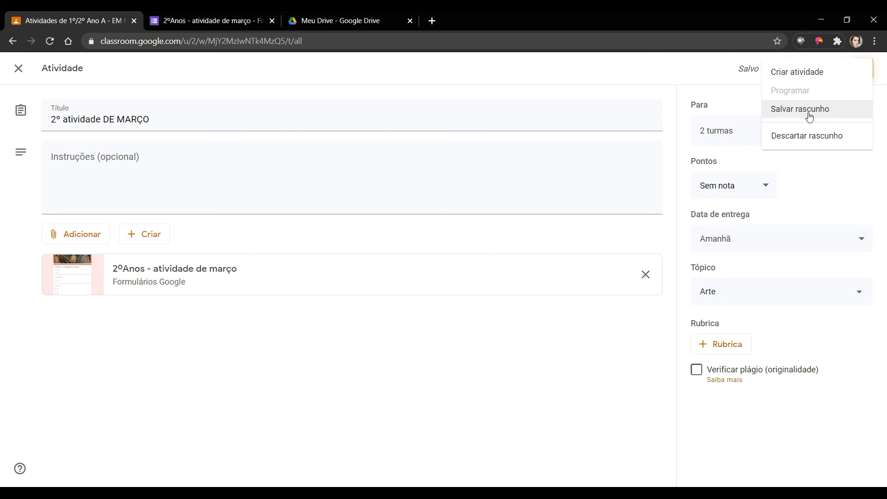
pyautogui.click(649, 68)
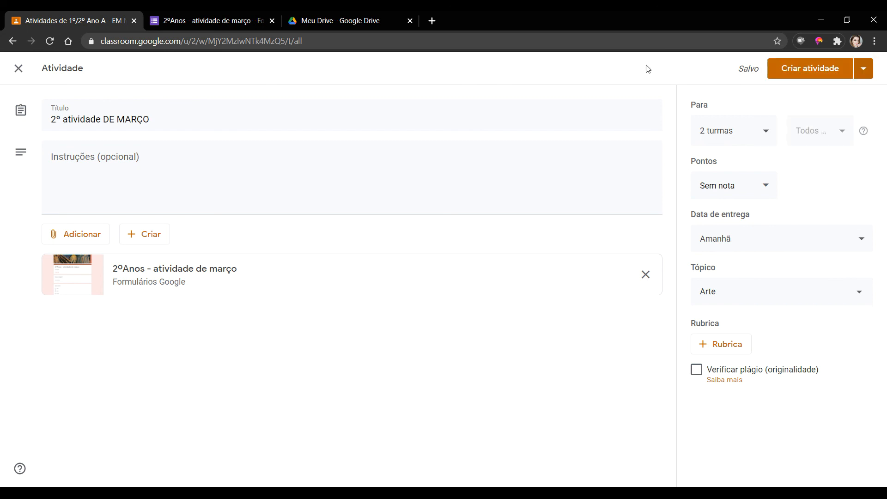
pyautogui.click(814, 70)
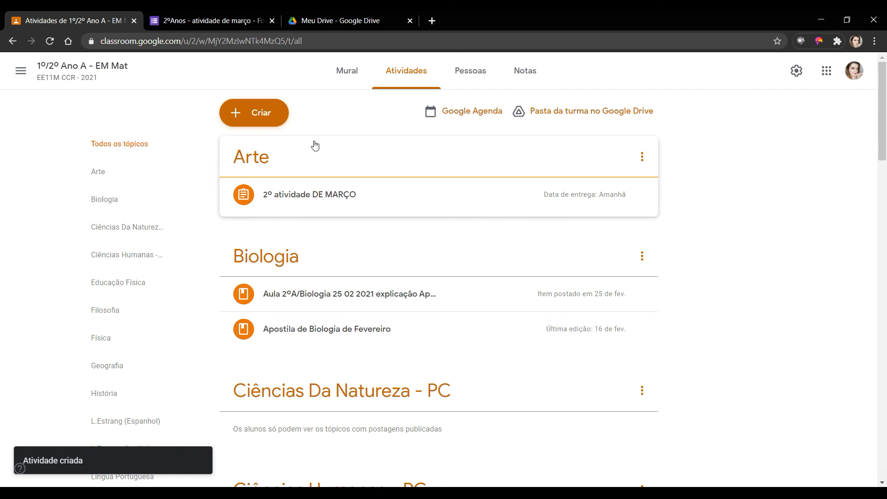
# - Check the post in Mural and Atividades, then view 1º/2º Ano B - EM Mat's Atividades list
pyautogui.click(345, 74)
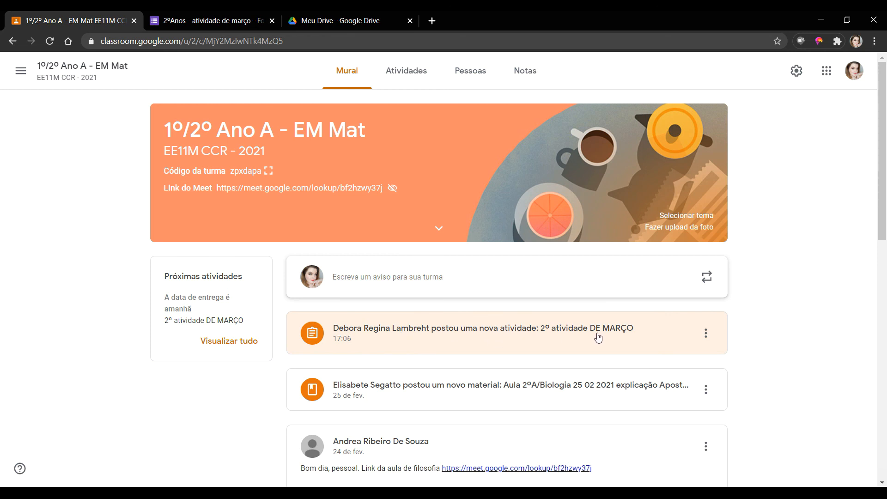
pyautogui.click(403, 72)
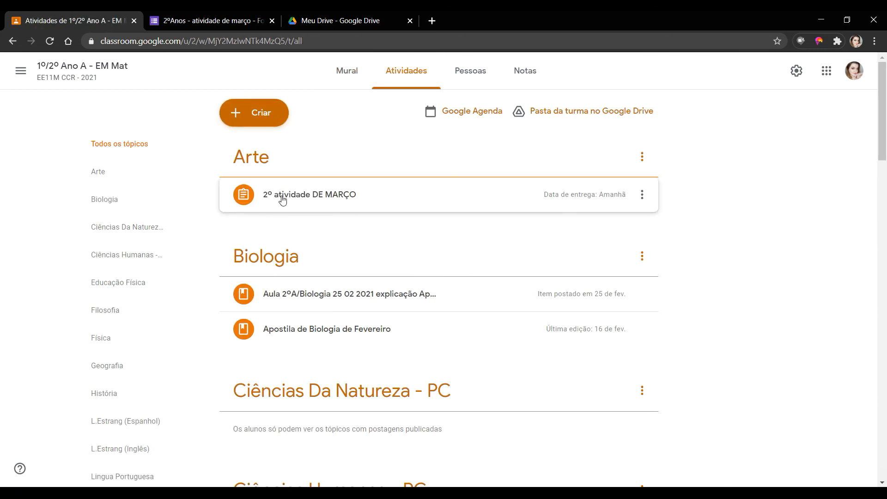
pyautogui.click(306, 197)
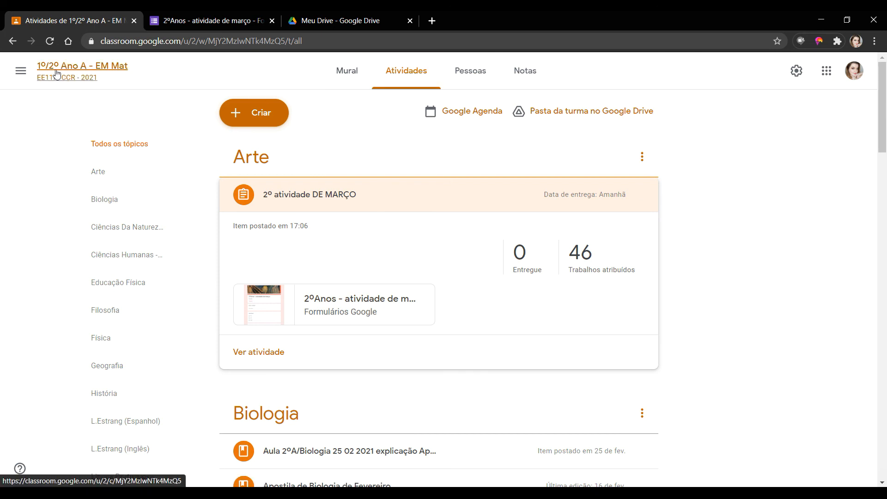
pyautogui.click(20, 71)
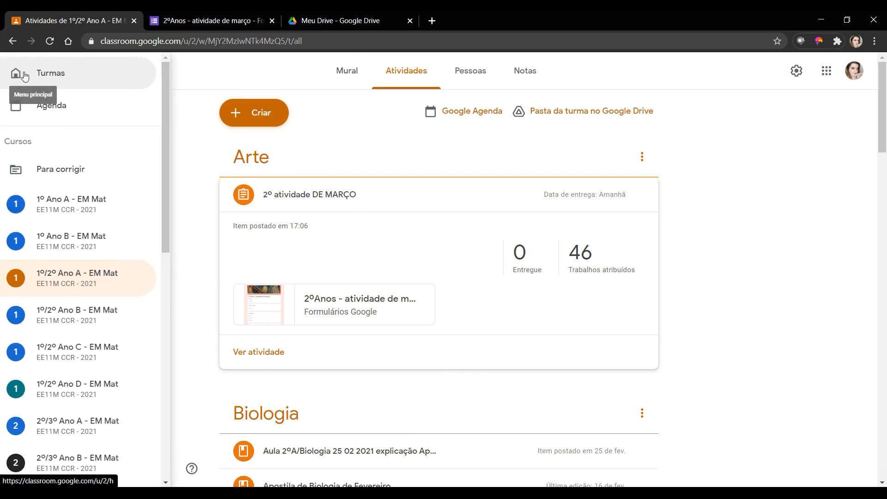
pyautogui.click(76, 315)
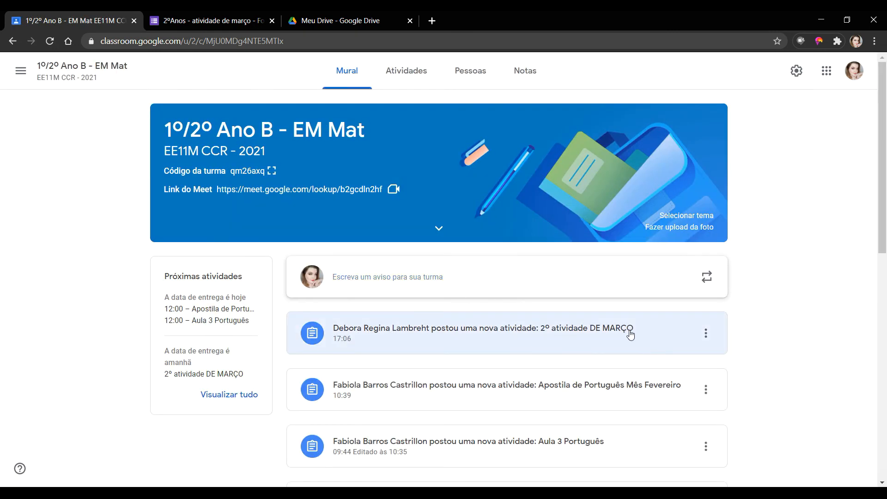
pyautogui.click(409, 76)
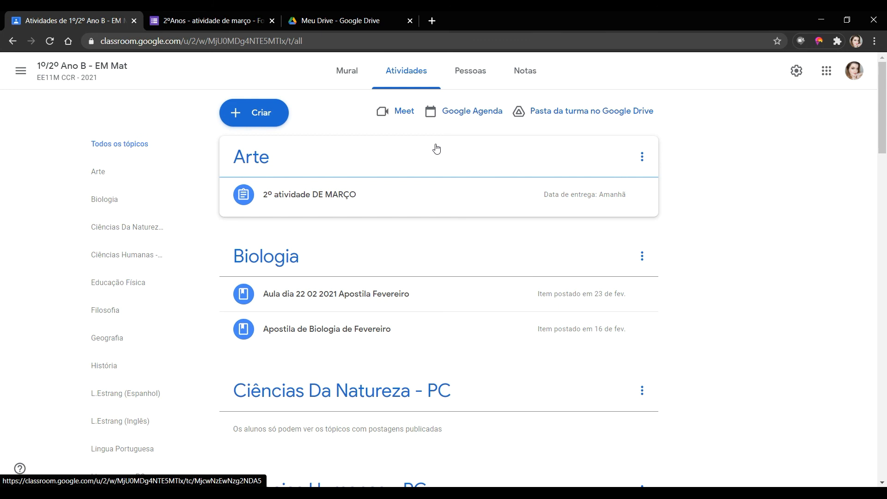
# - Open Classroom's Configurações page and turn on e-mail notifications
pyautogui.click(20, 73)
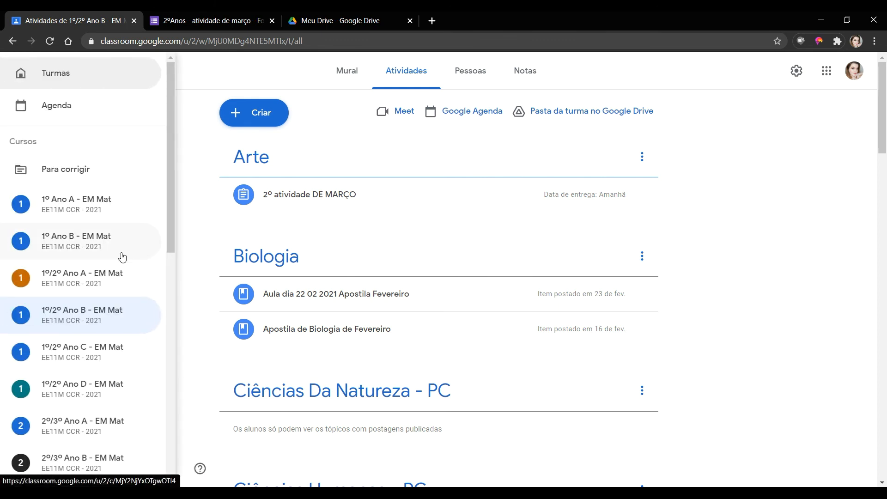
pyautogui.scroll(-11, 135, 230)
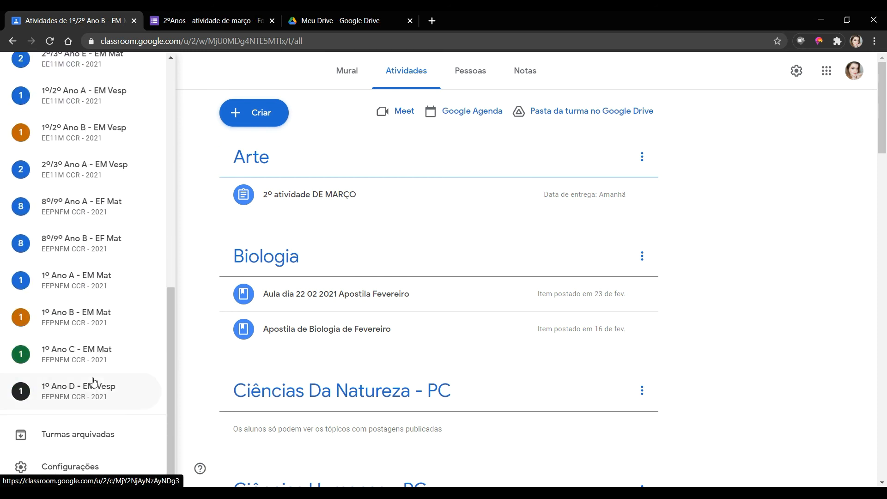
pyautogui.click(70, 468)
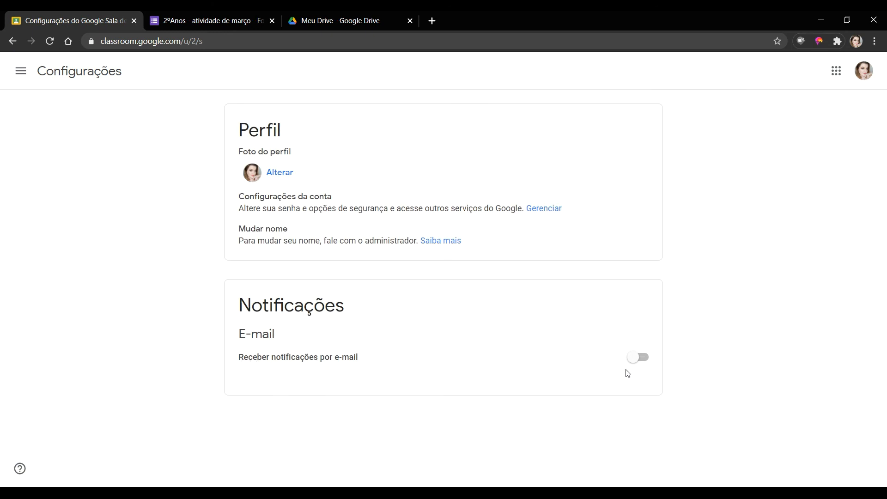
pyautogui.click(635, 359)
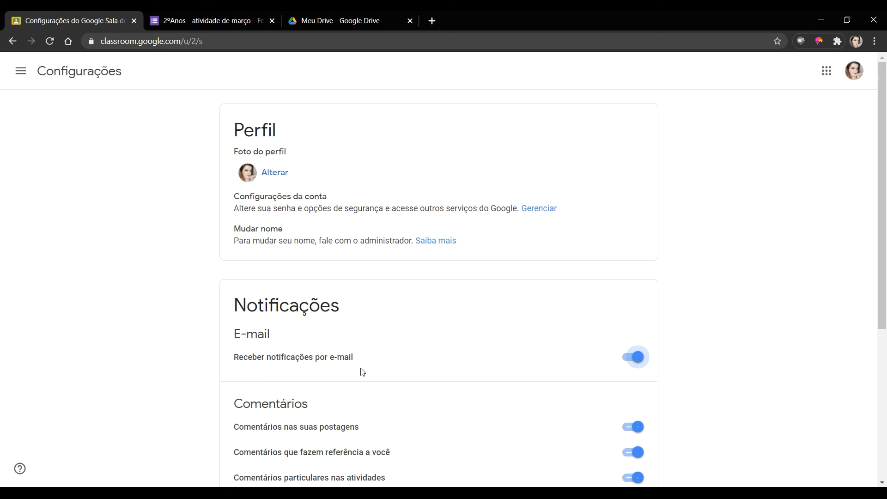
# - Turn off comment, mention and late-submission alerts, then switch e-mail notifications off entirely
pyautogui.scroll(-2, 362, 373)
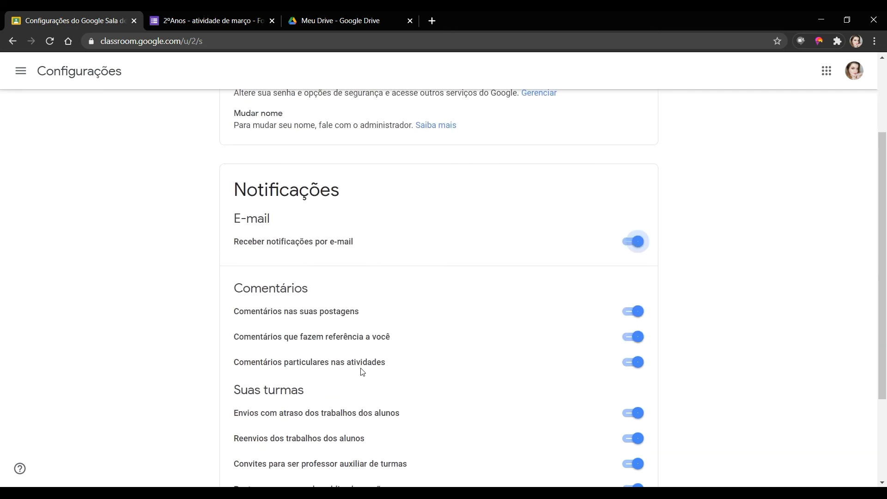
pyautogui.scroll(-2, 448, 337)
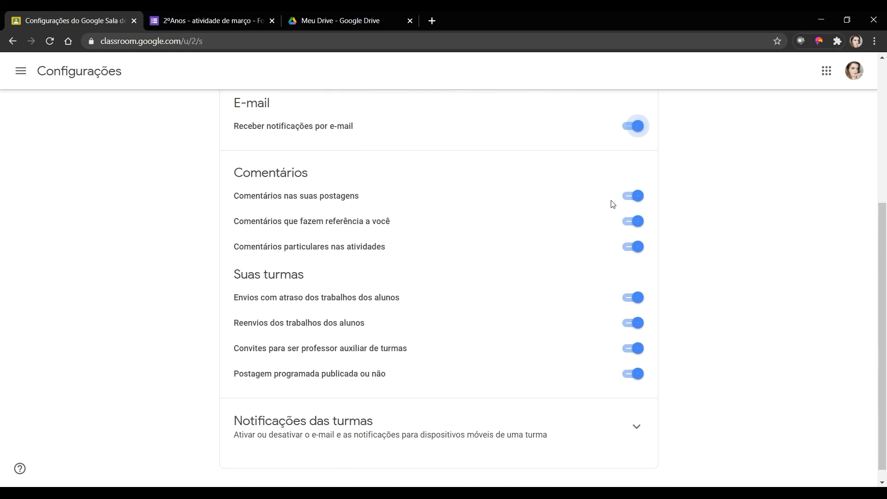
pyautogui.click(639, 200)
pyautogui.click(631, 224)
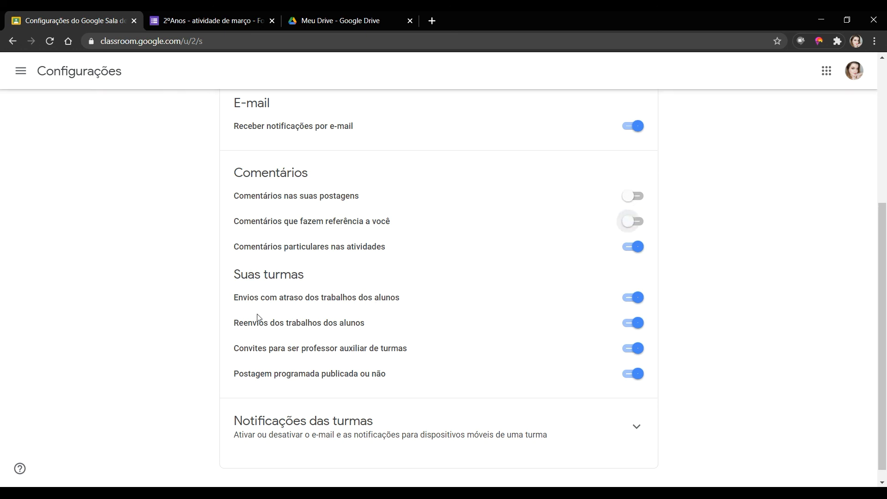
pyautogui.click(631, 304)
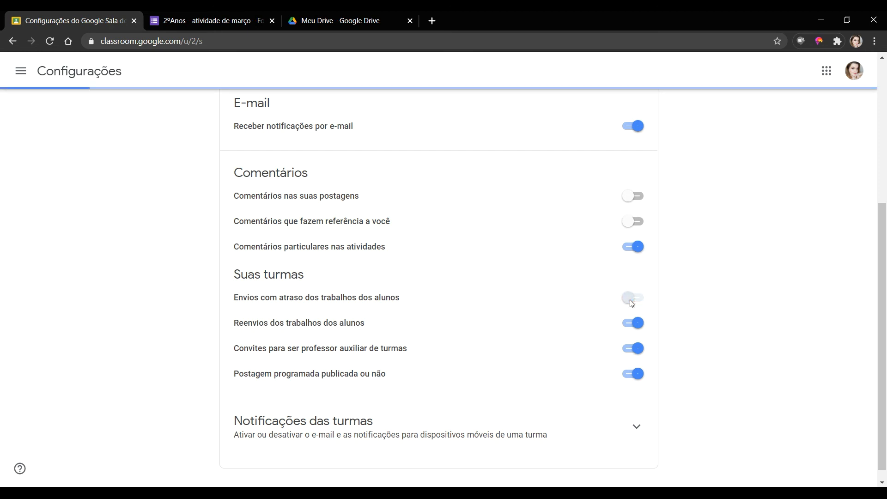
pyautogui.click(637, 126)
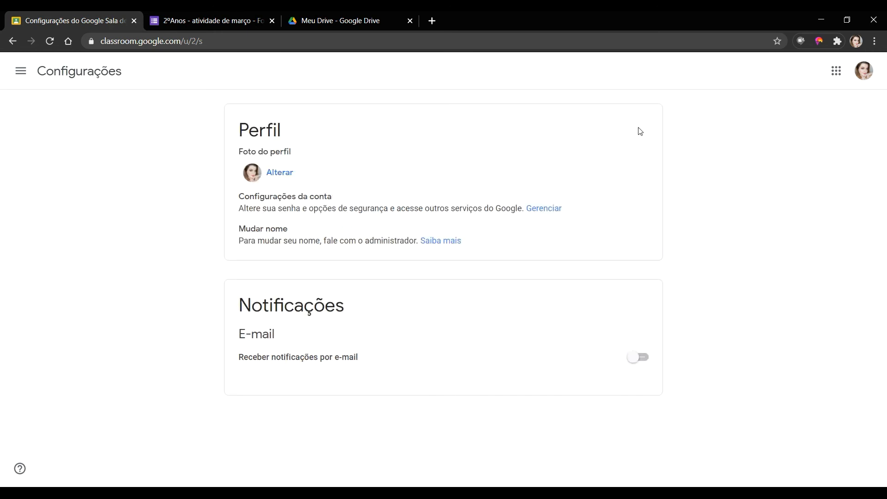